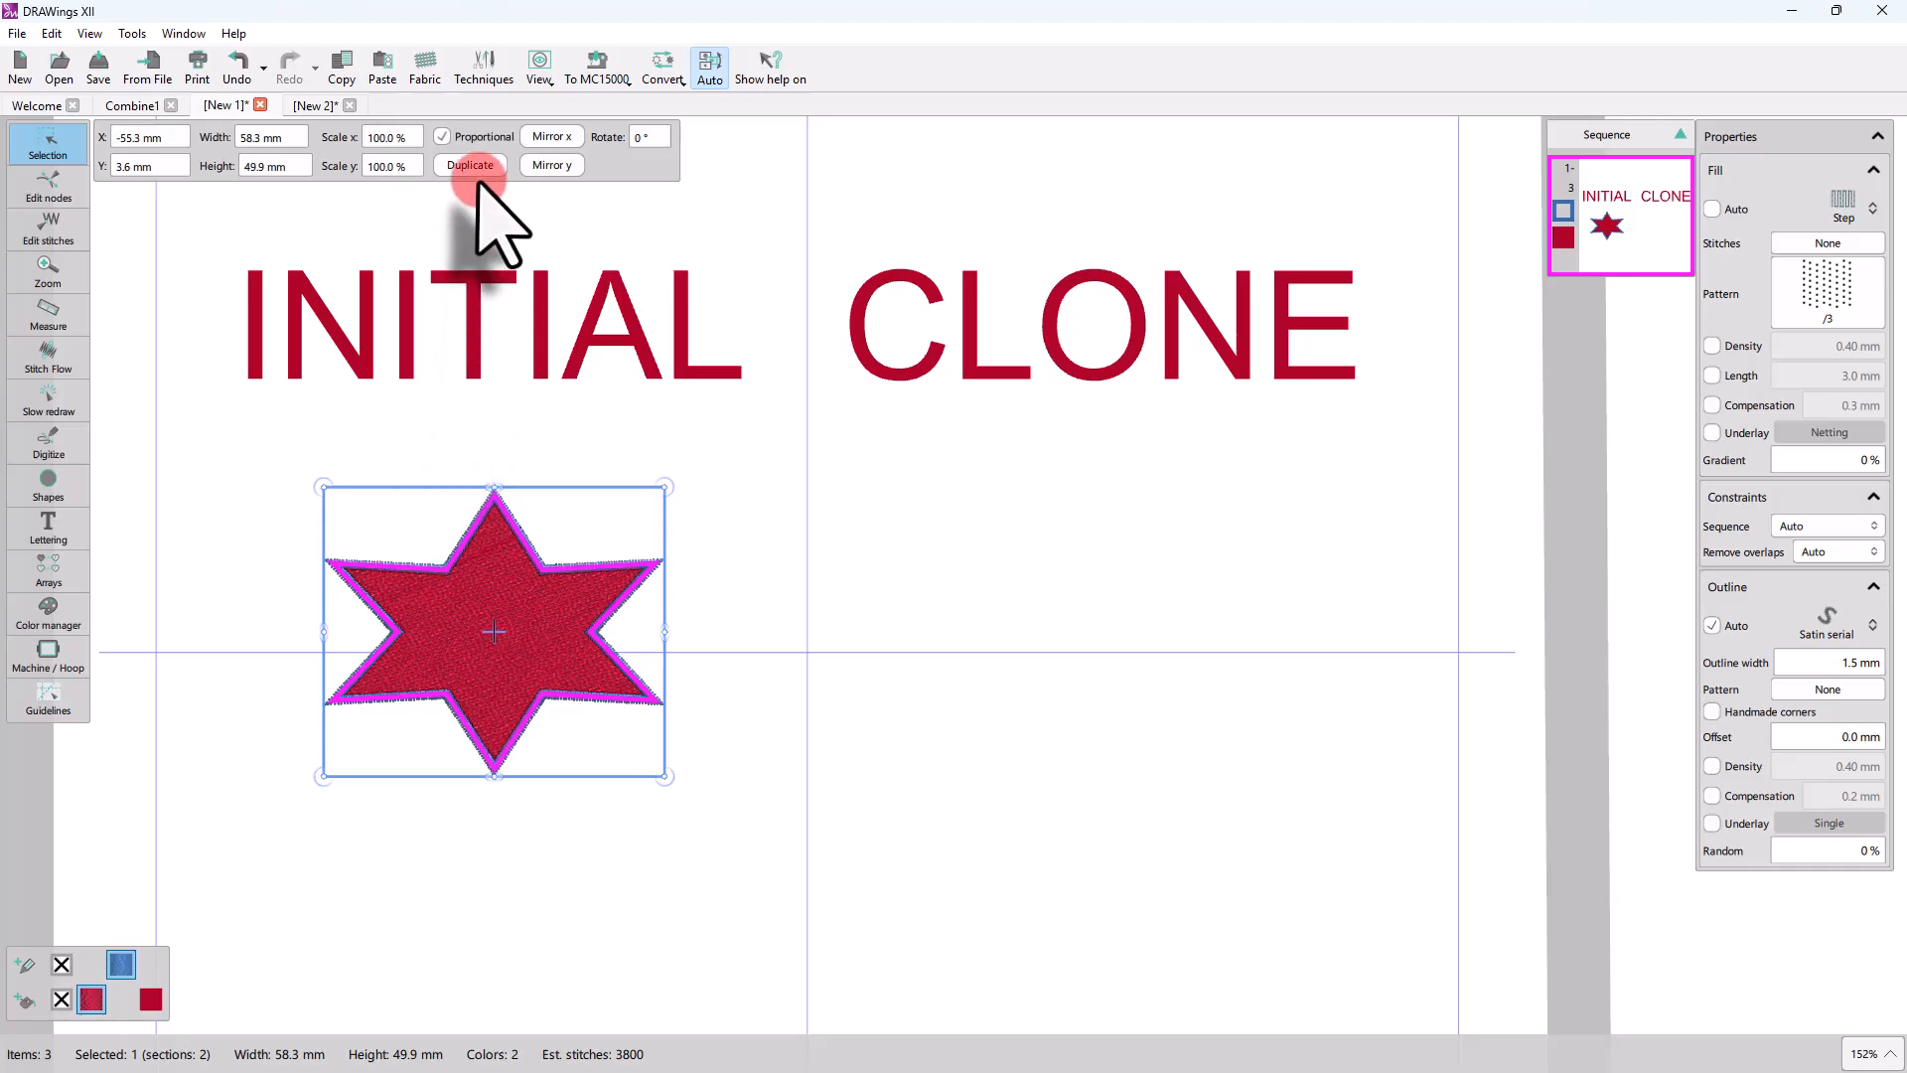
Step: Place a clone of the initial red star beneath the CLONE heading, level with the original, and clear the selection
drag(523, 660, 1083, 654)
click(969, 823)
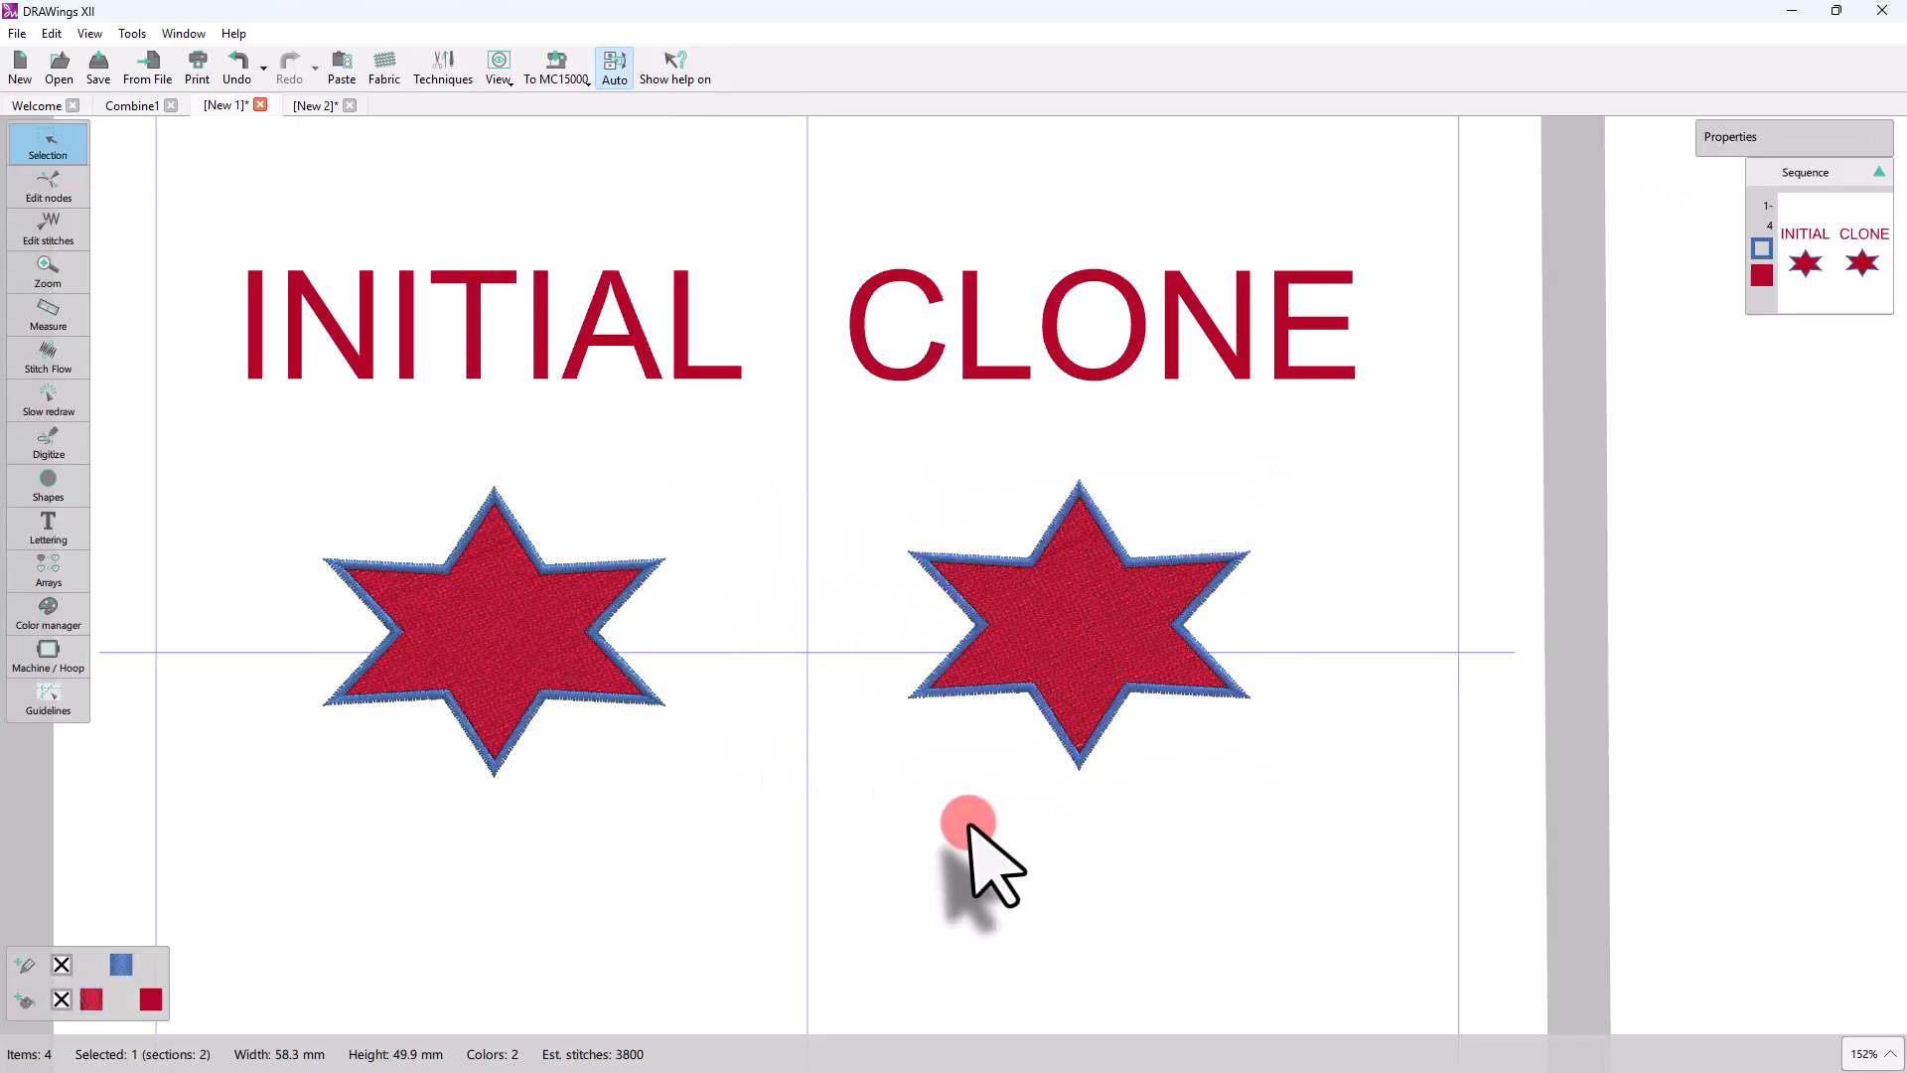
click(1074, 728)
Step: Reshape the initial star by moving its two lower side points down and its two upper side points up and inward
click(533, 610)
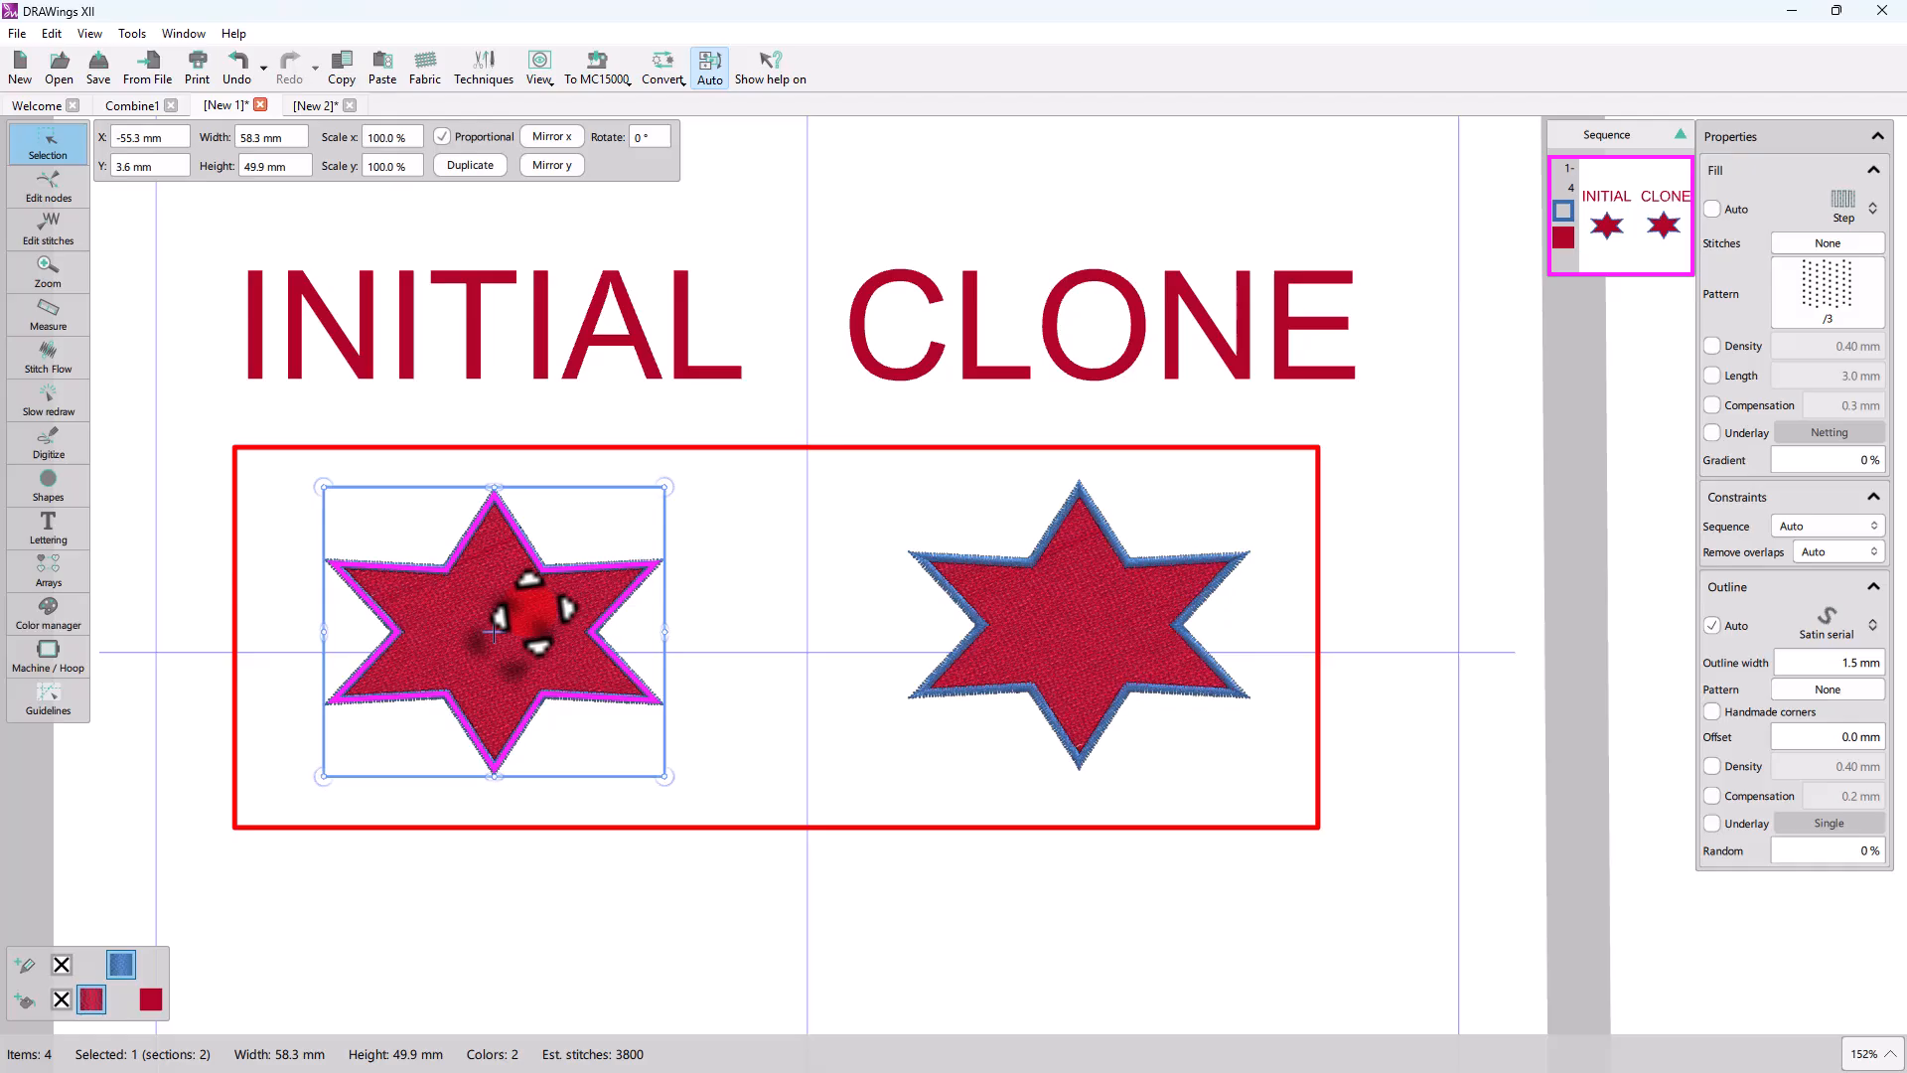
click(52, 187)
click(496, 496)
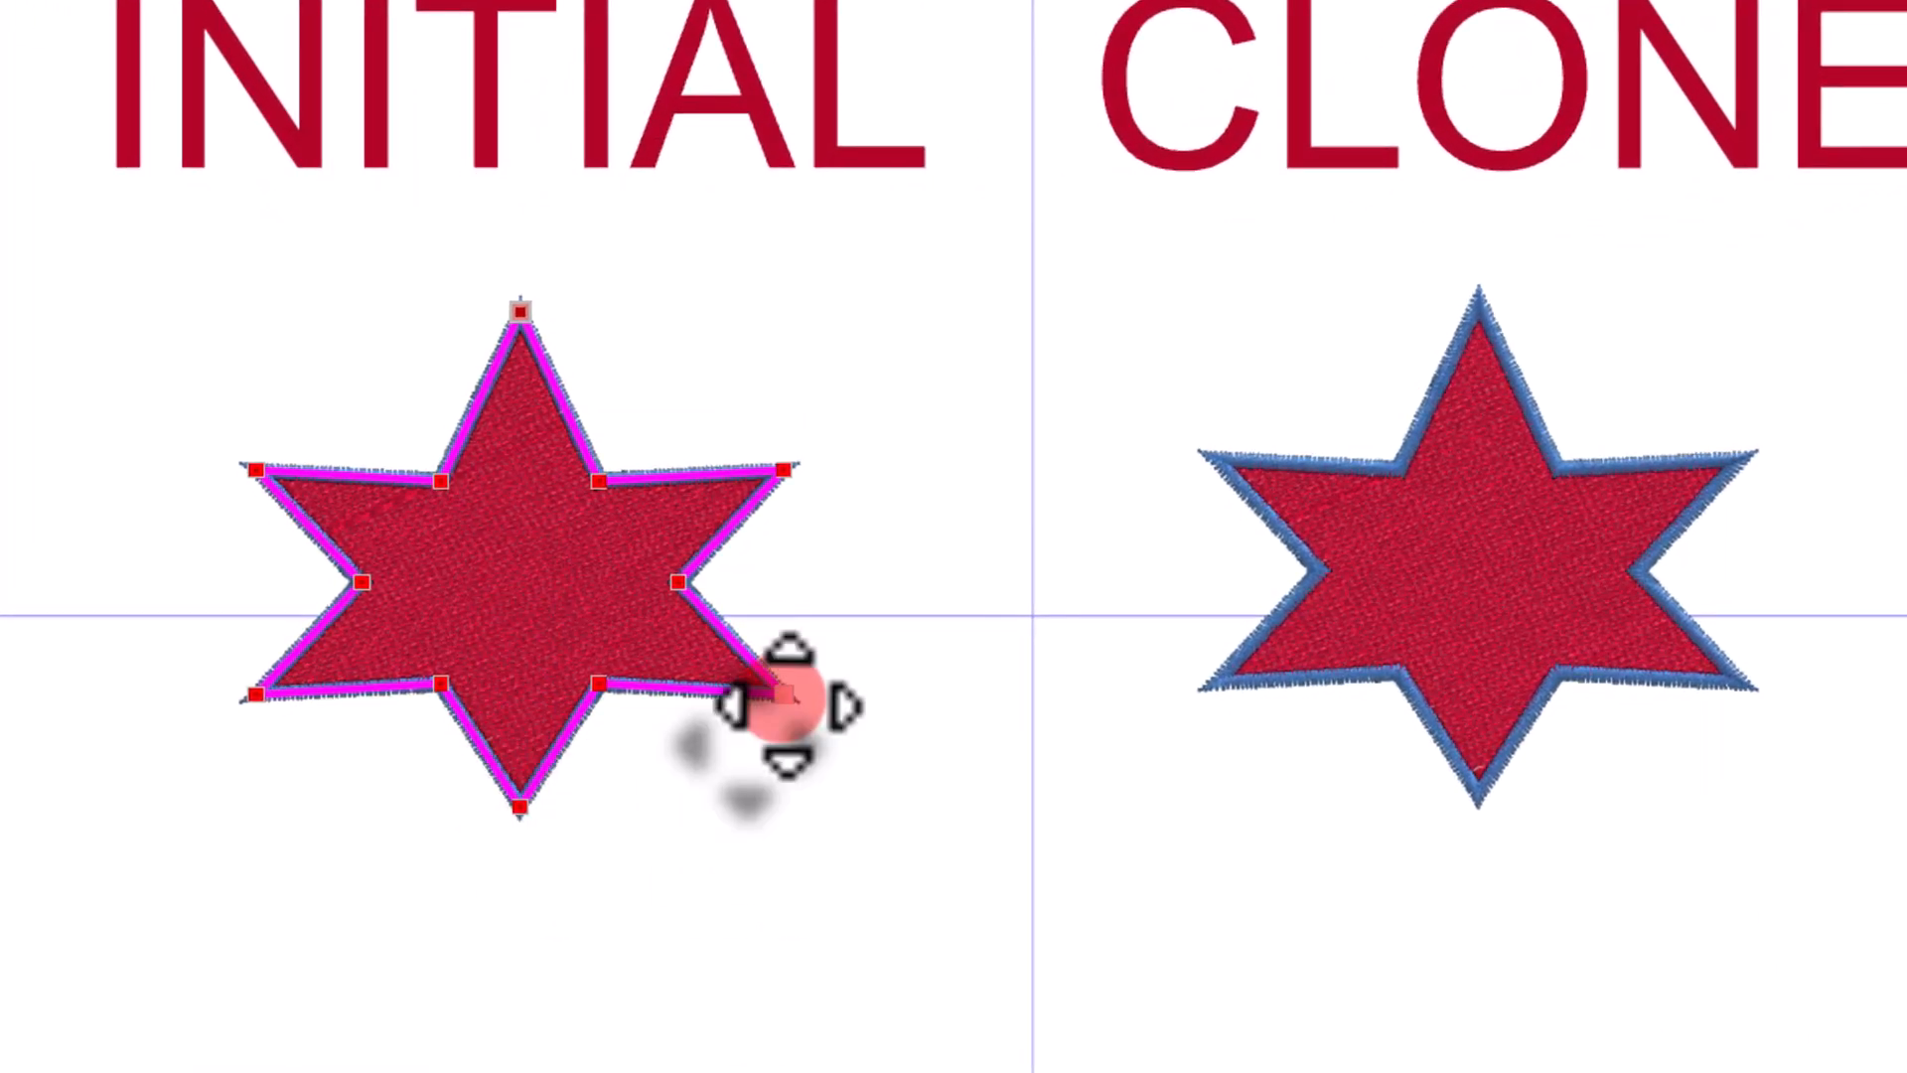
drag(783, 695, 779, 755)
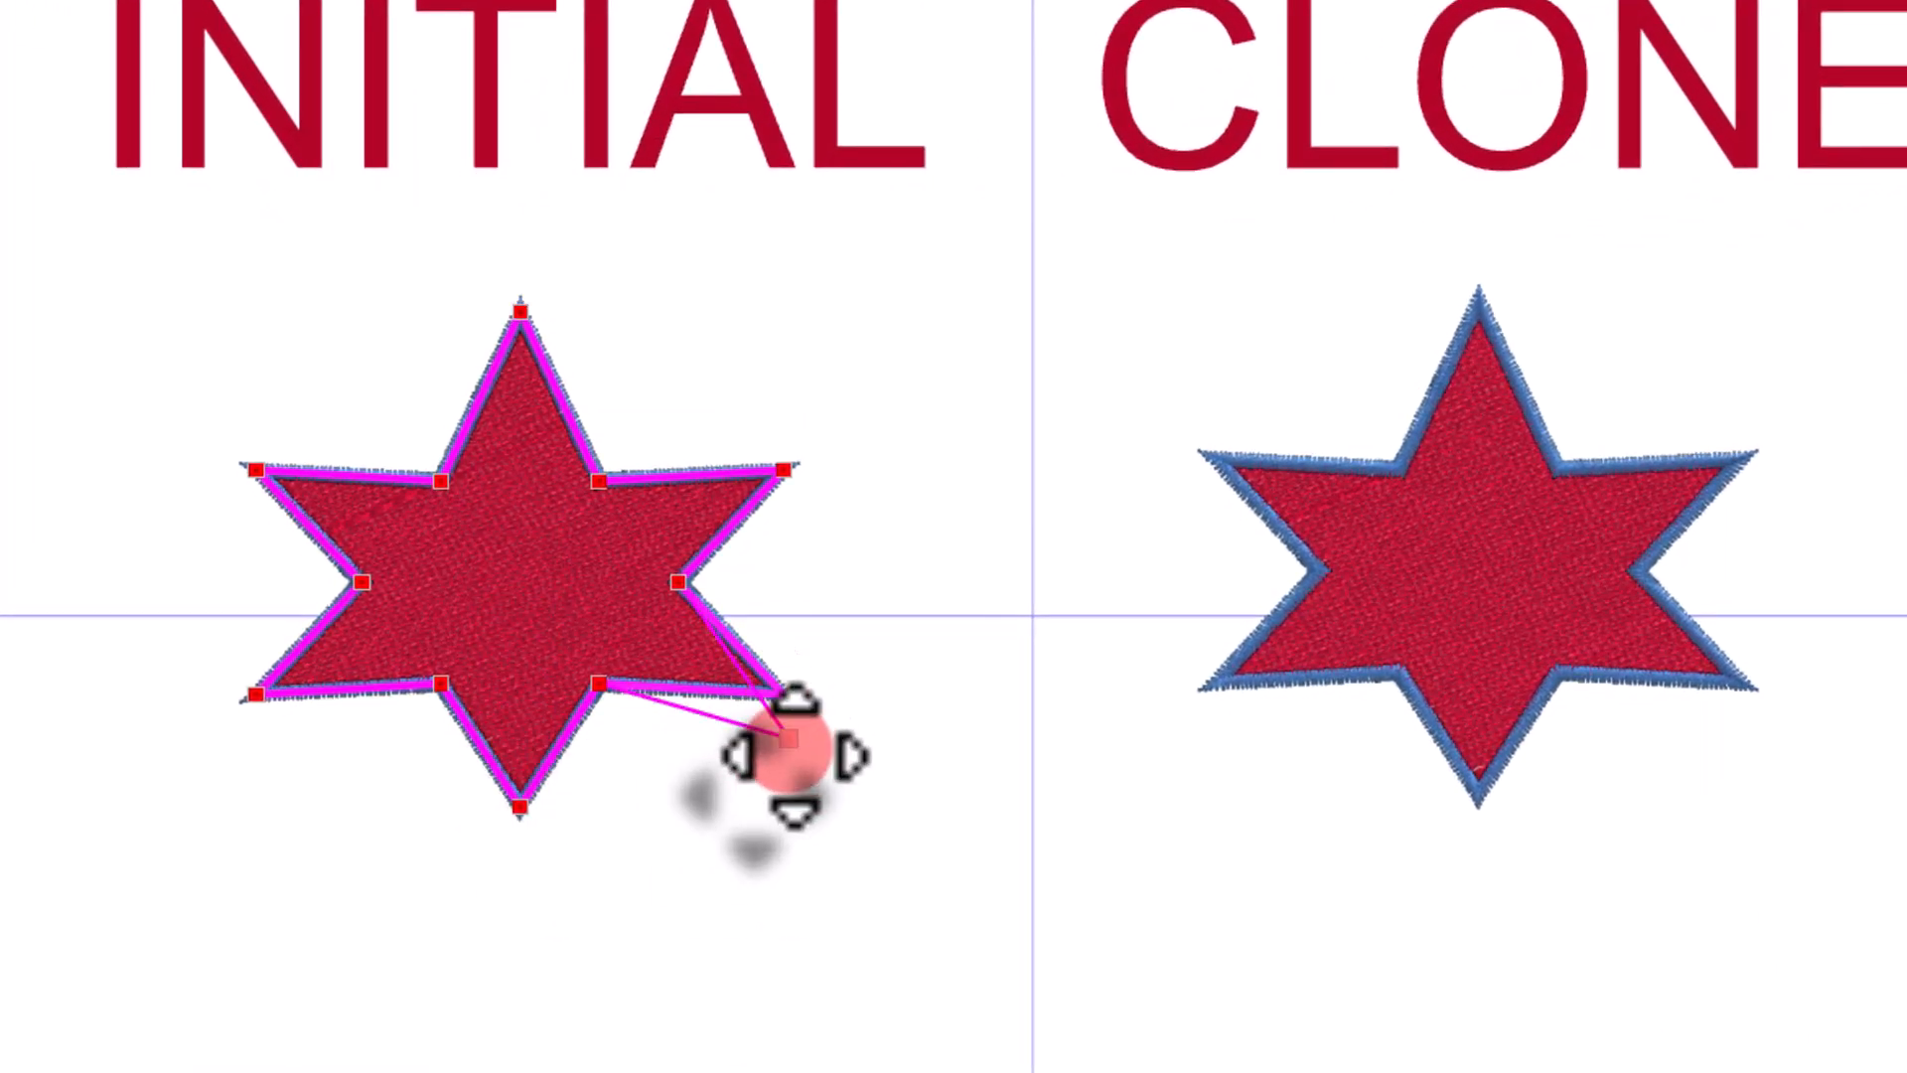
drag(256, 693, 284, 755)
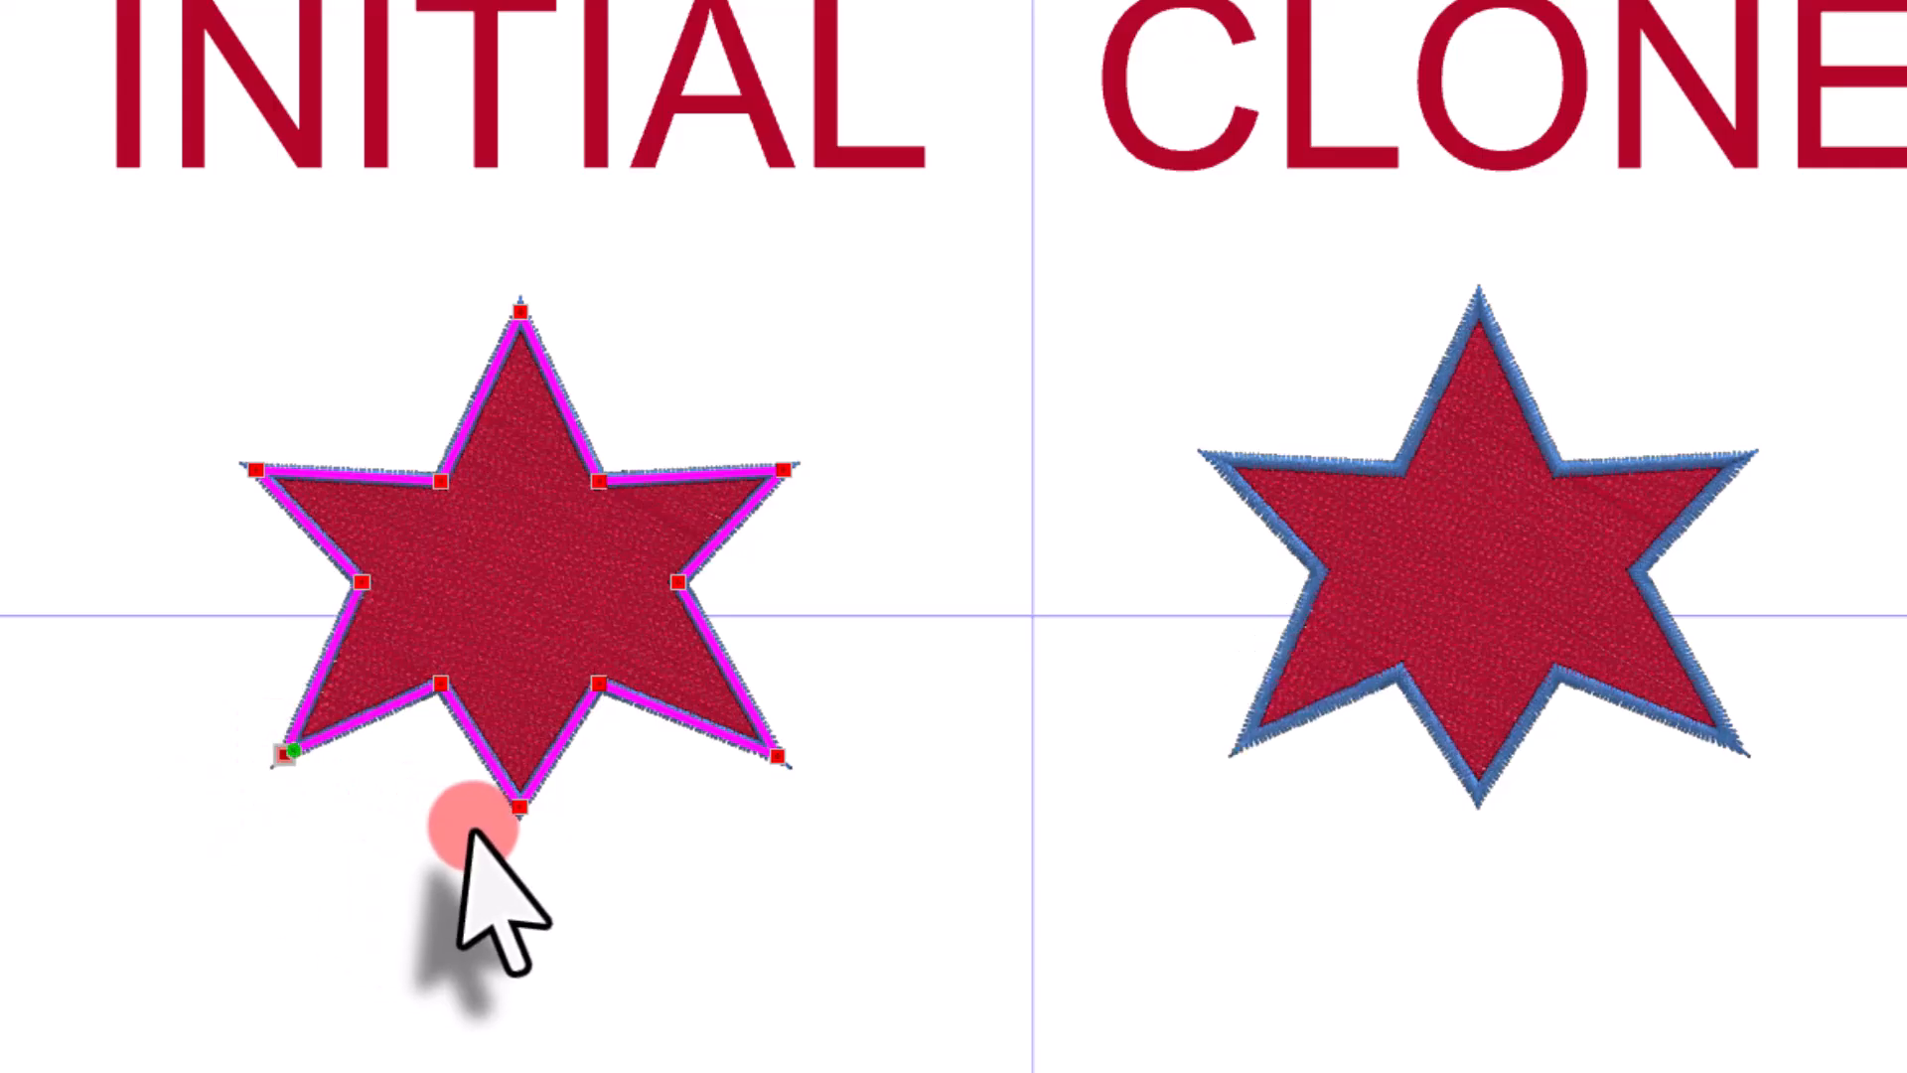
click(520, 806)
drag(785, 471, 749, 415)
mouse_move(255, 469)
mouse_down()
mouse_move(243, 434)
mouse_move(266, 477)
mouse_move(304, 429)
mouse_up()
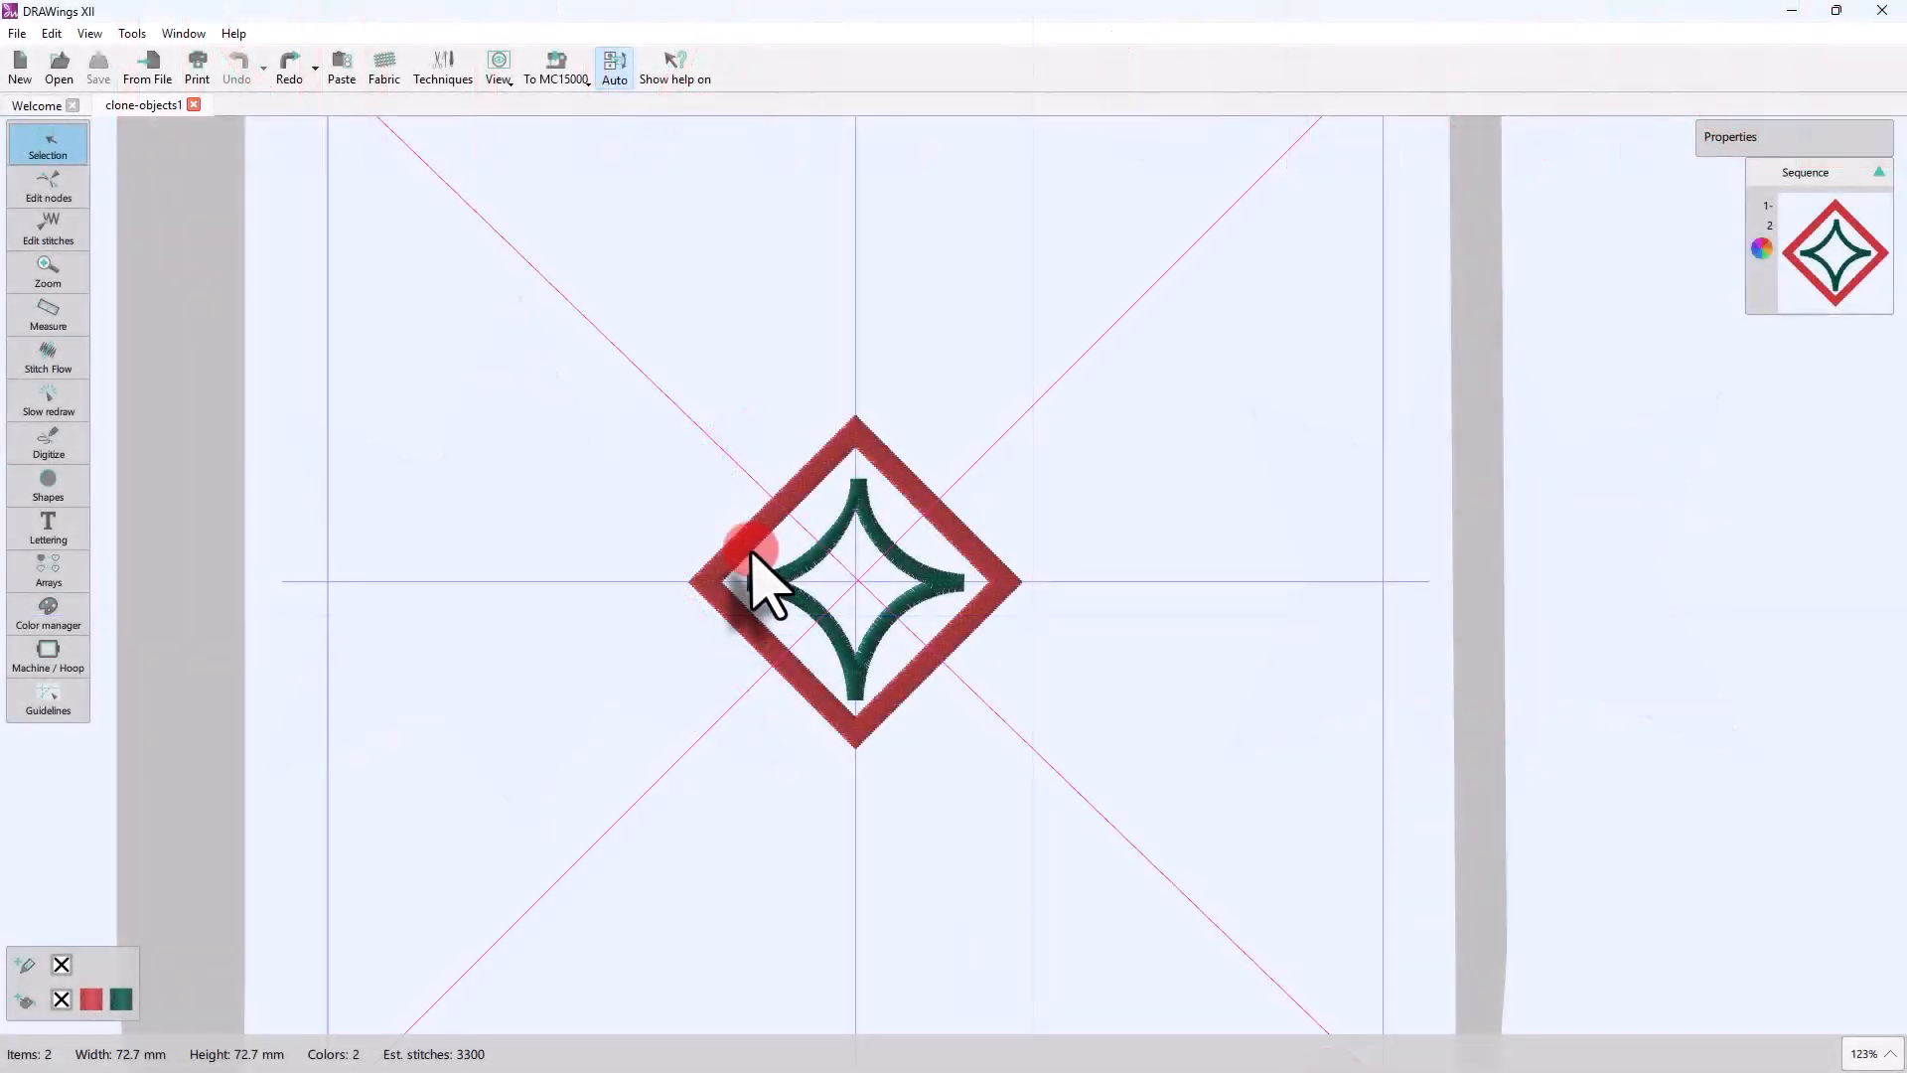
Step: Turn on adding new objects as clones for the diamond design, with nothing selected
click(752, 552)
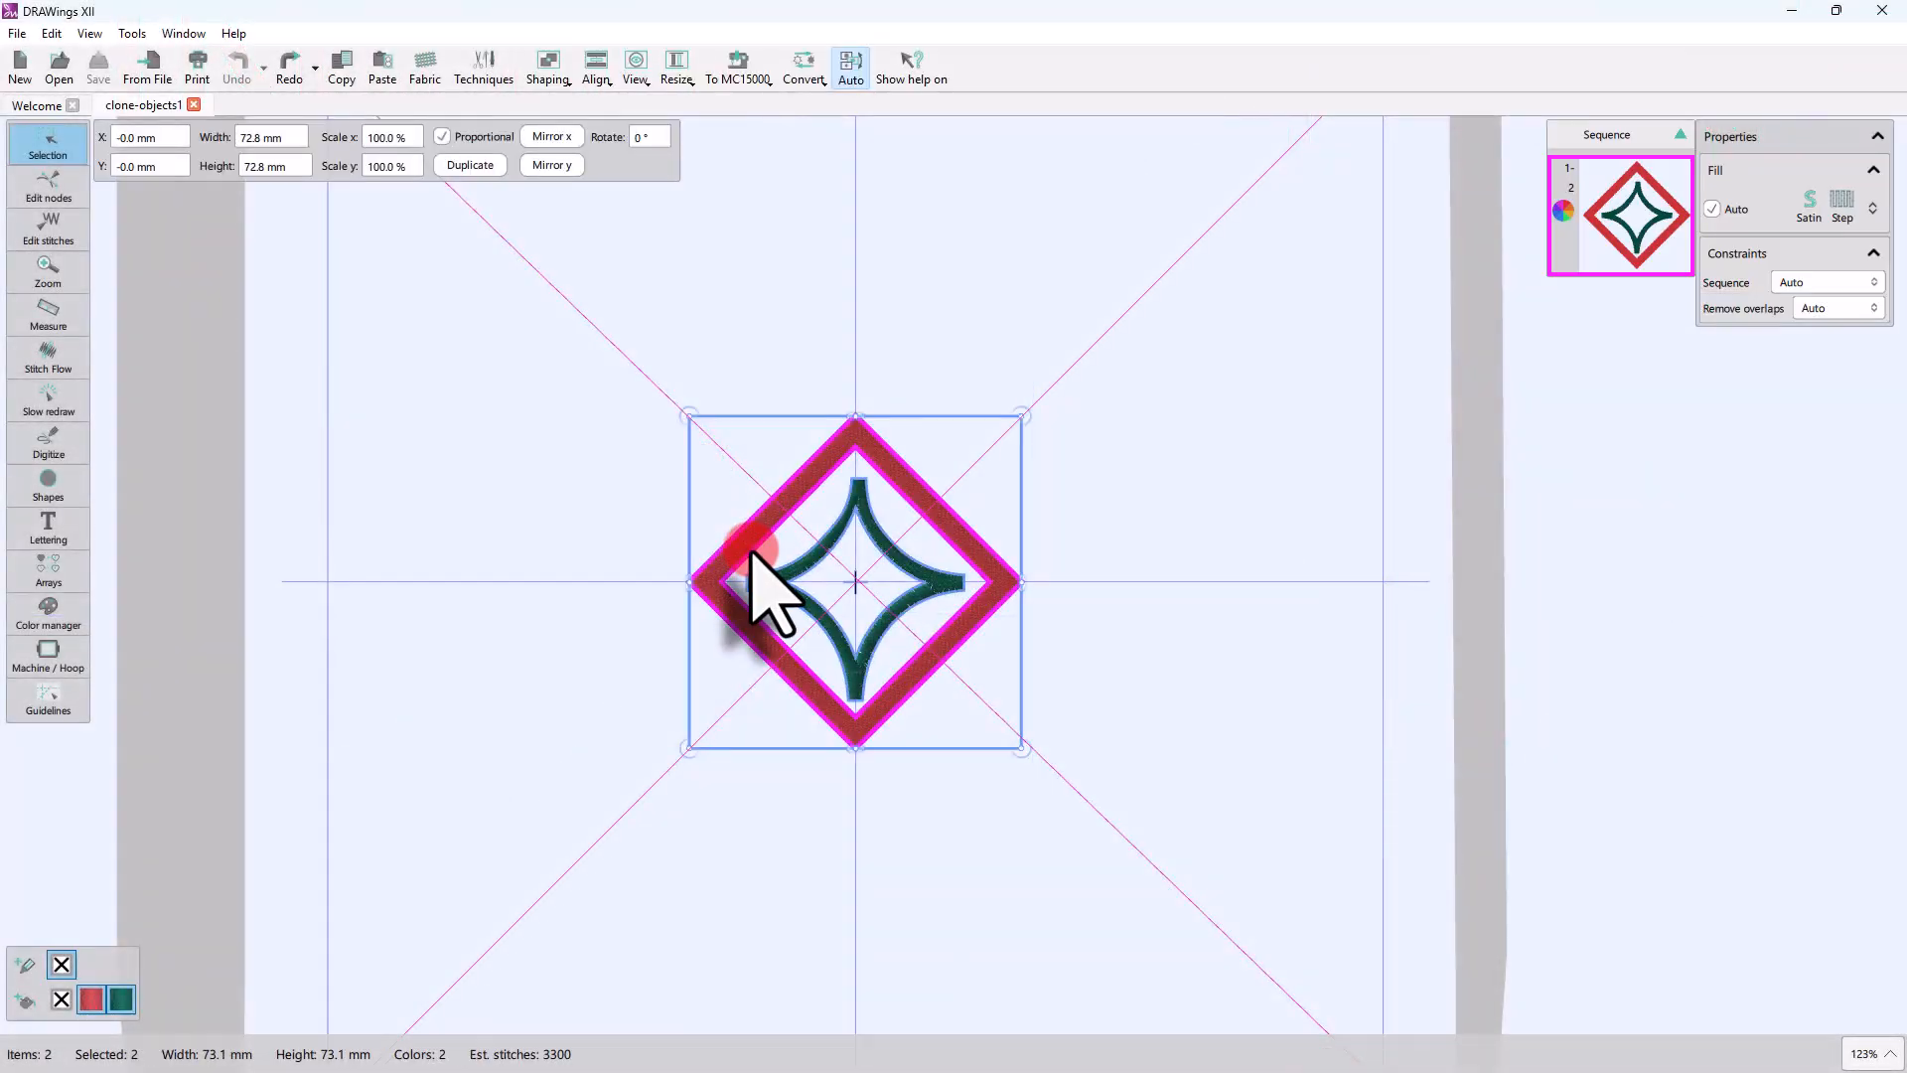
click(652, 546)
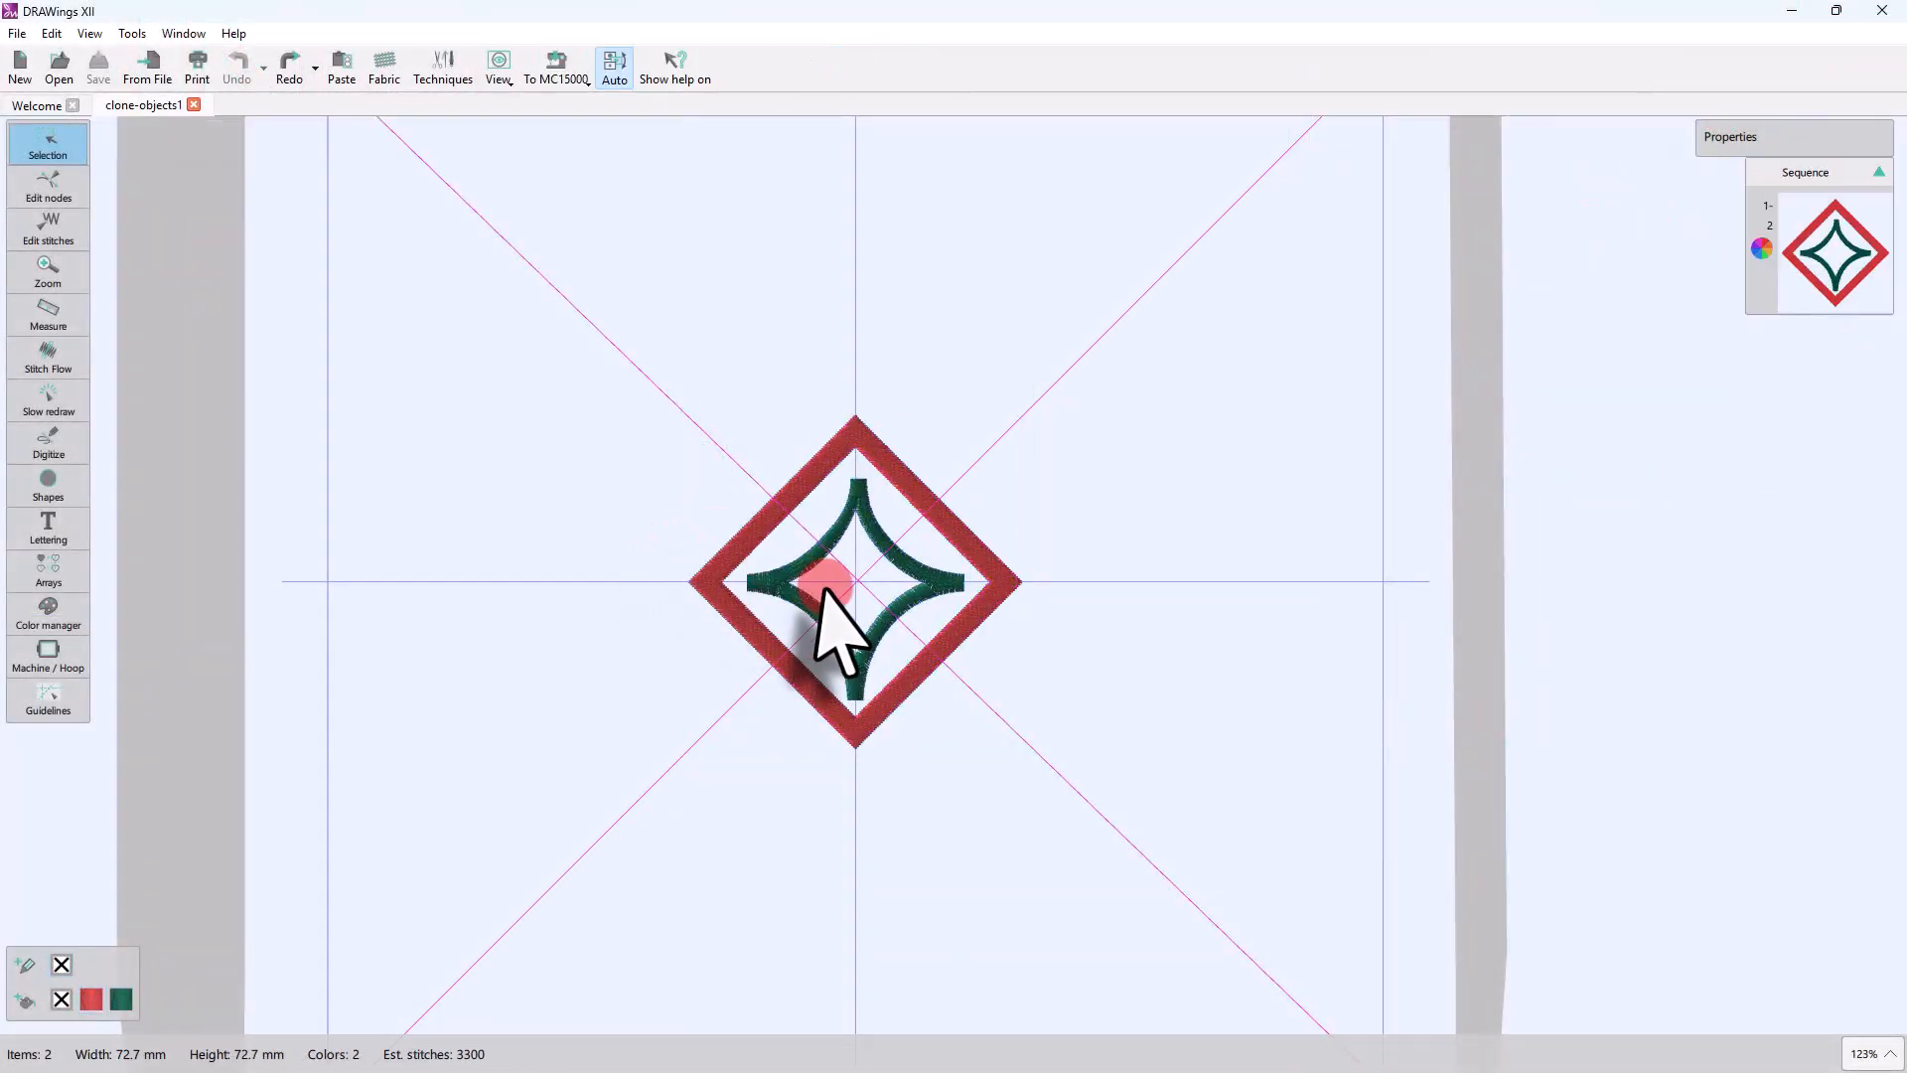
click(52, 33)
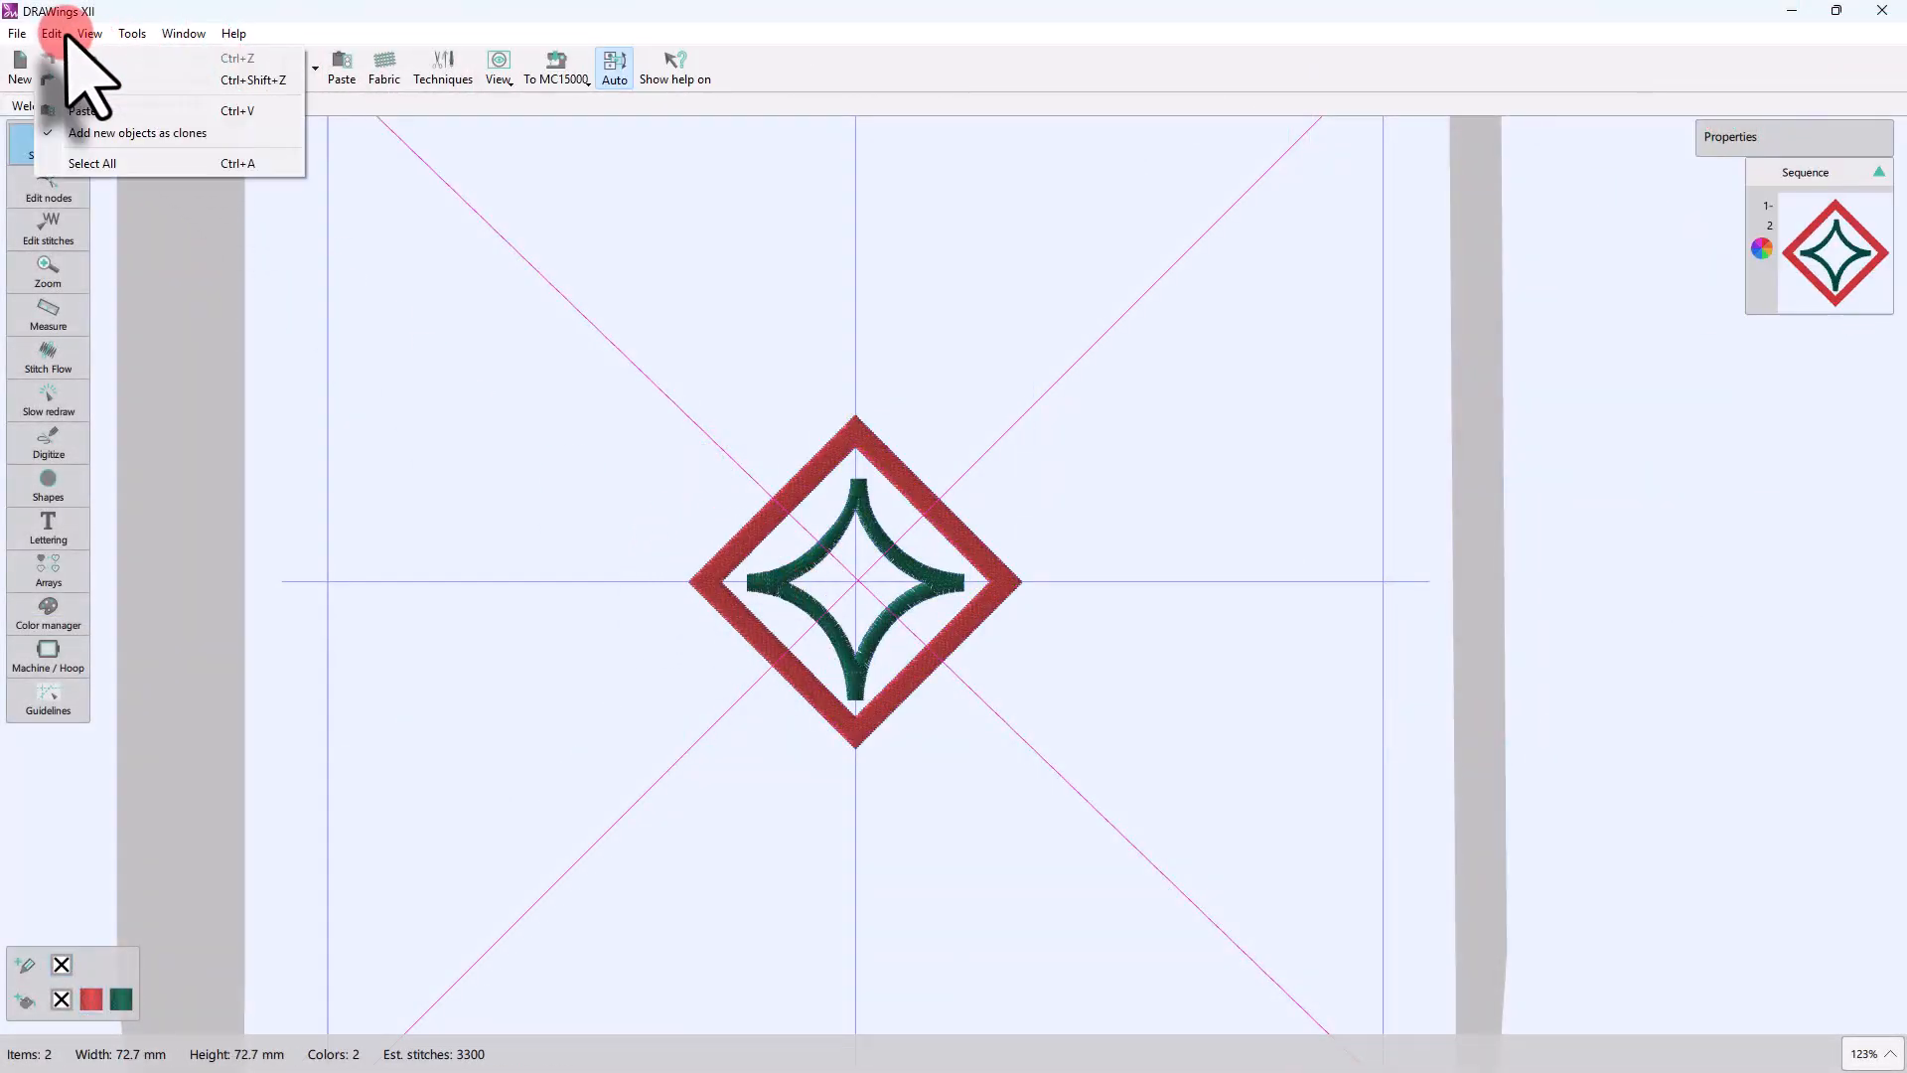
click(92, 135)
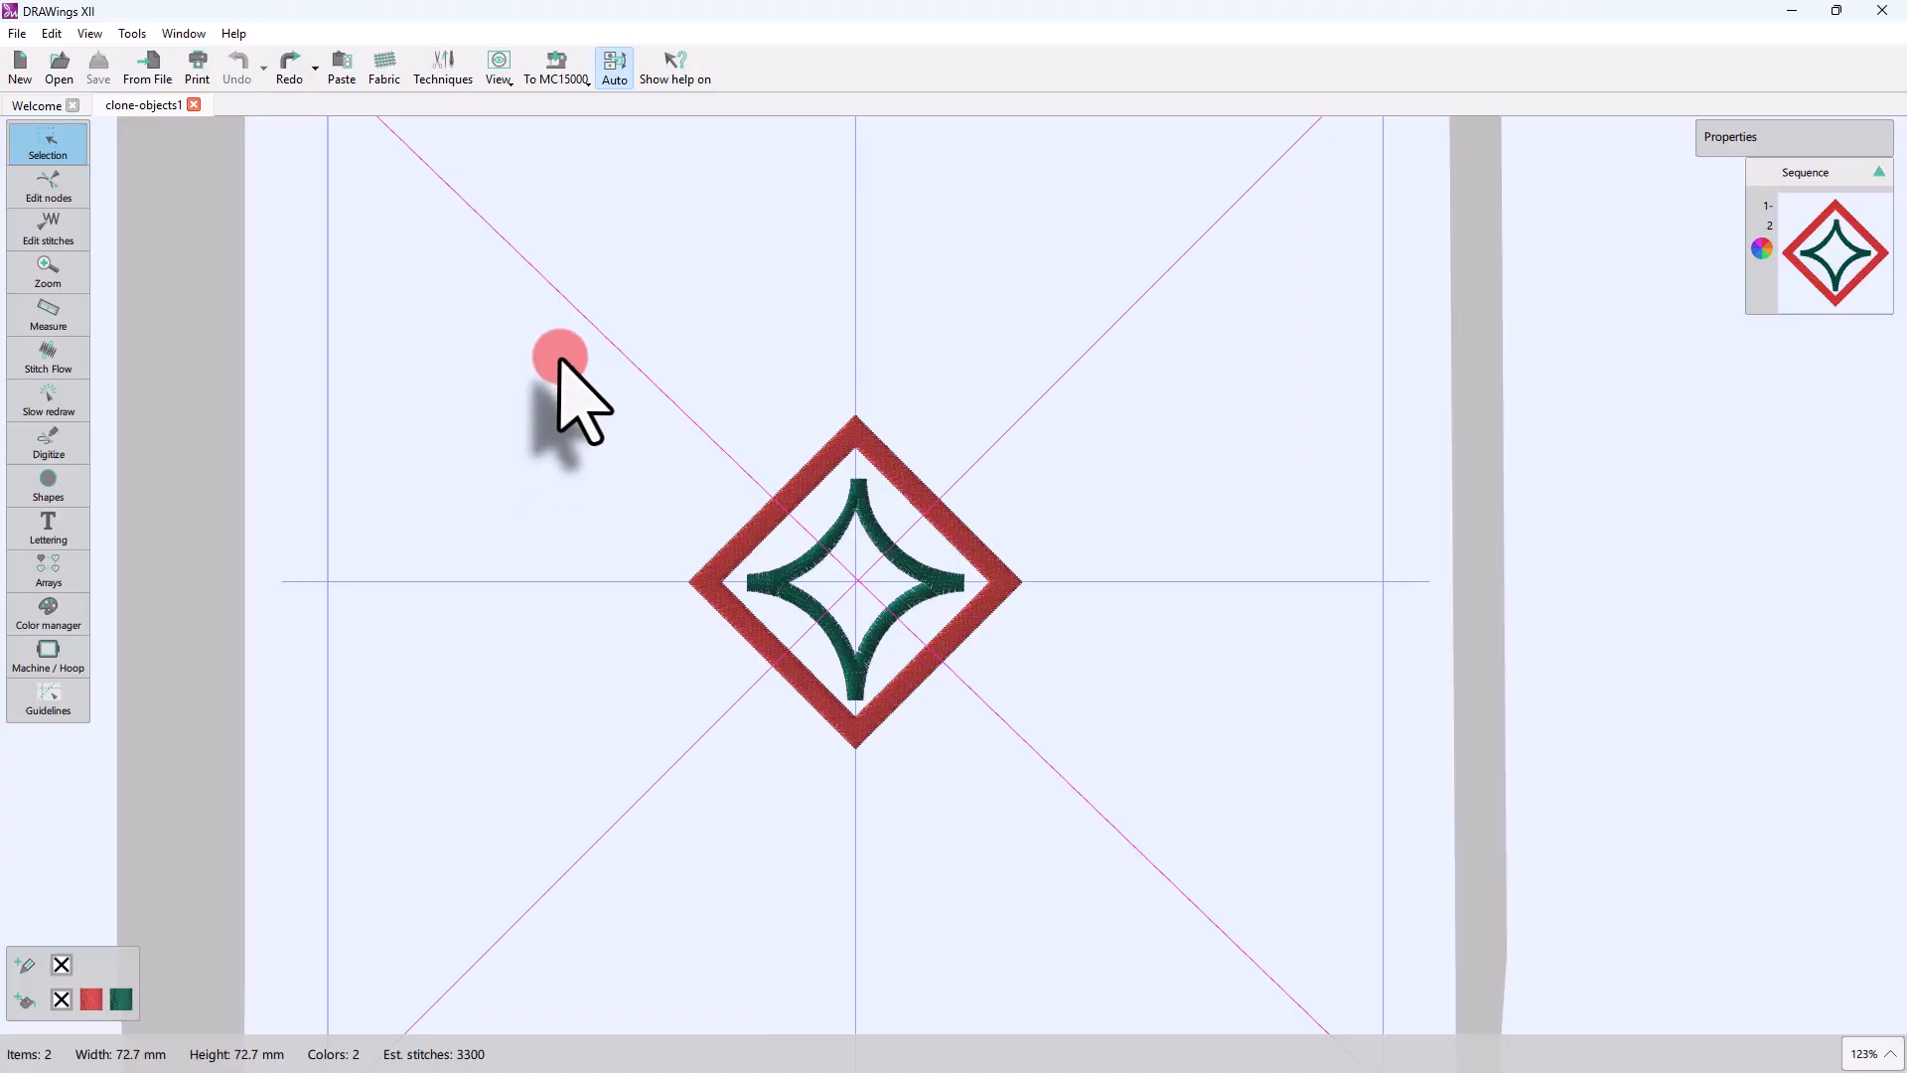
Step: Select the red diamond with its green inner star and place a clone diagonally up-left at about X -43.4 mm, Y 43.4 mm
drag(549, 318, 1040, 730)
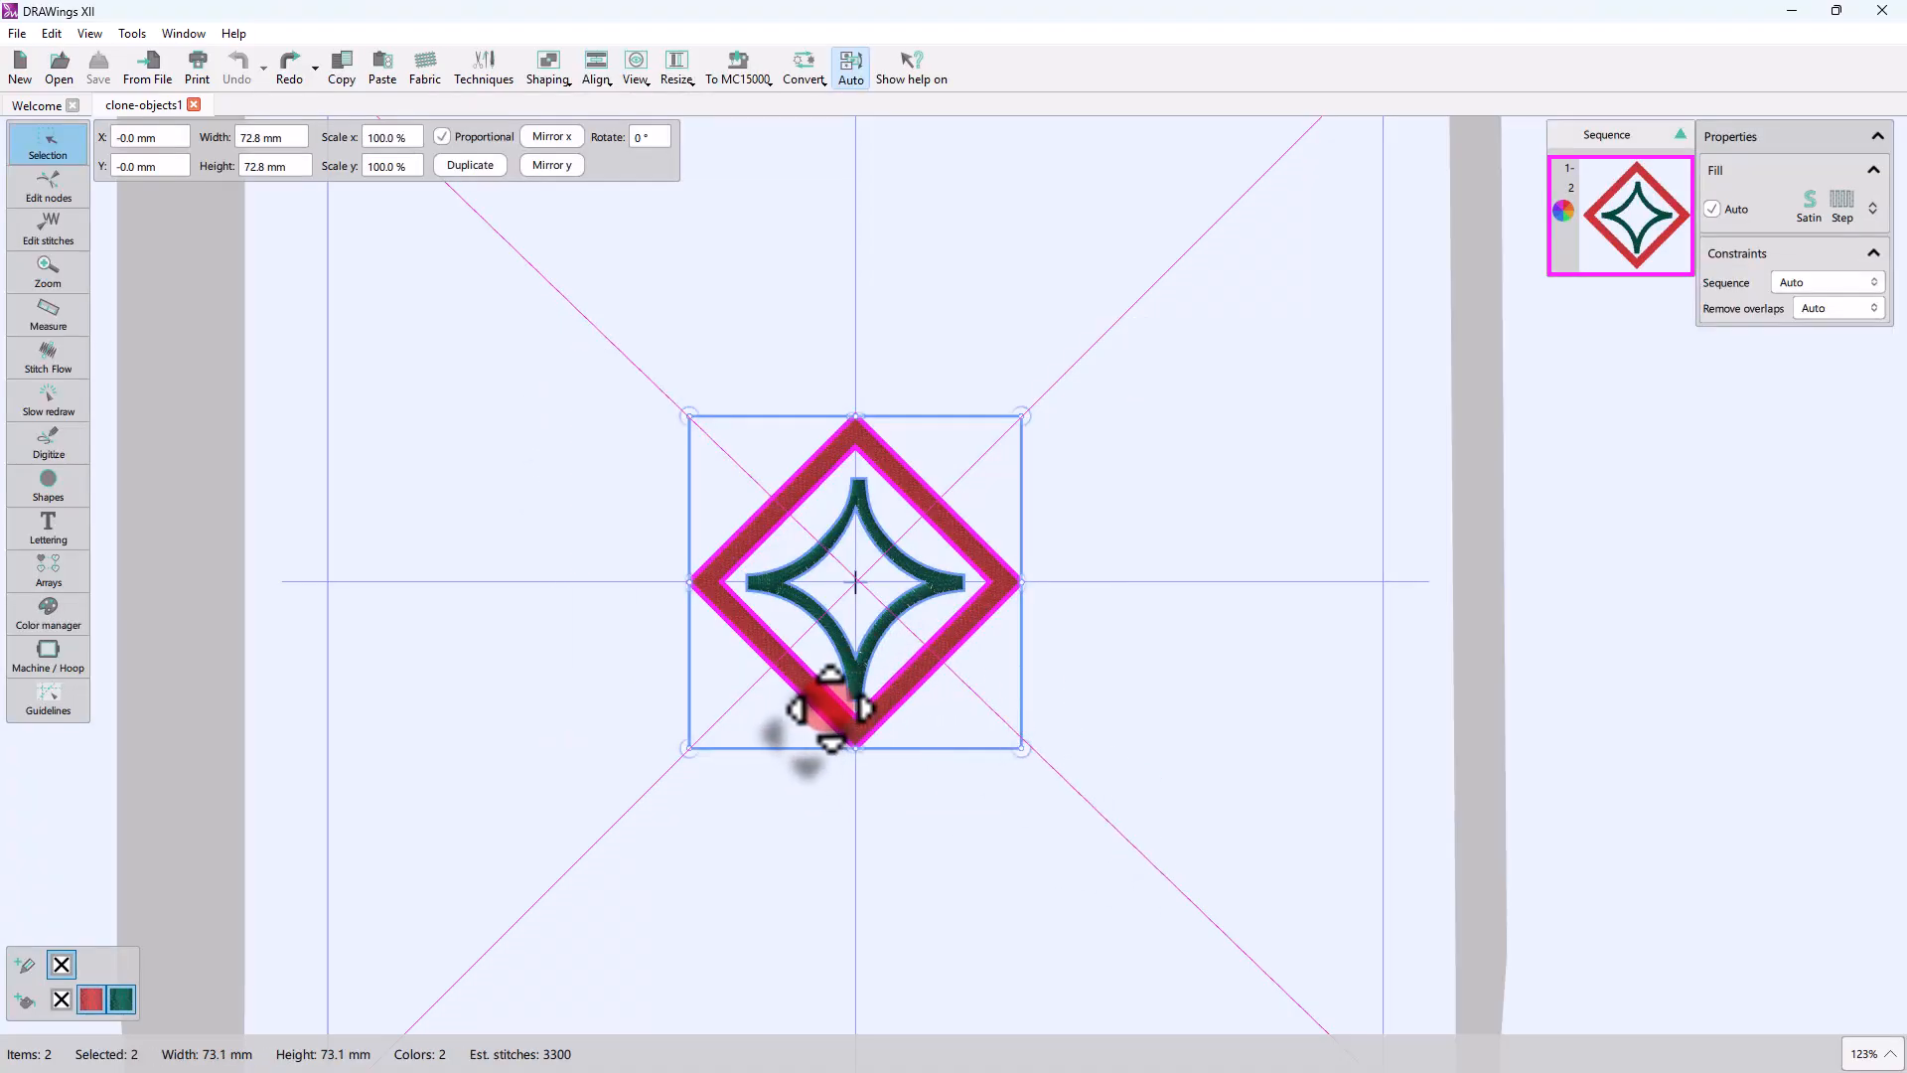
drag(829, 708, 608, 541)
key(d)
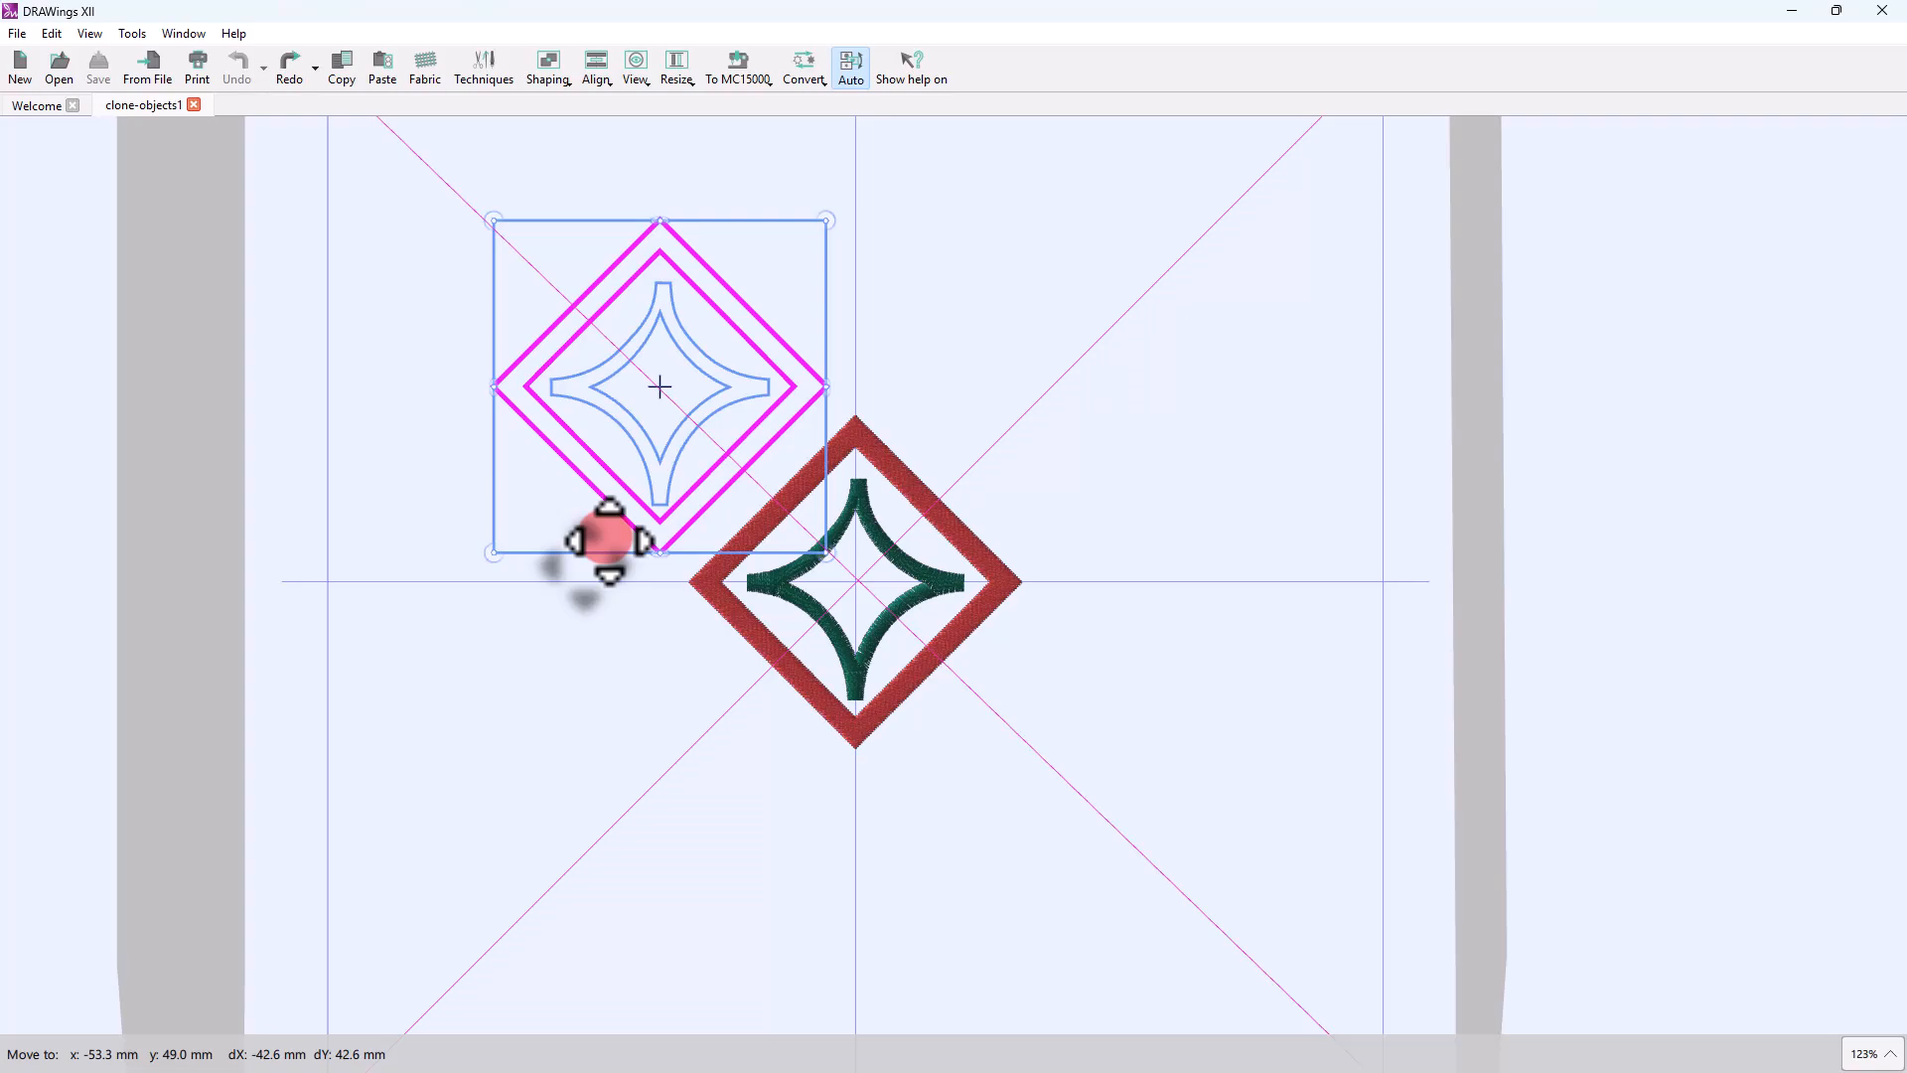
drag(608, 541, 516, 430)
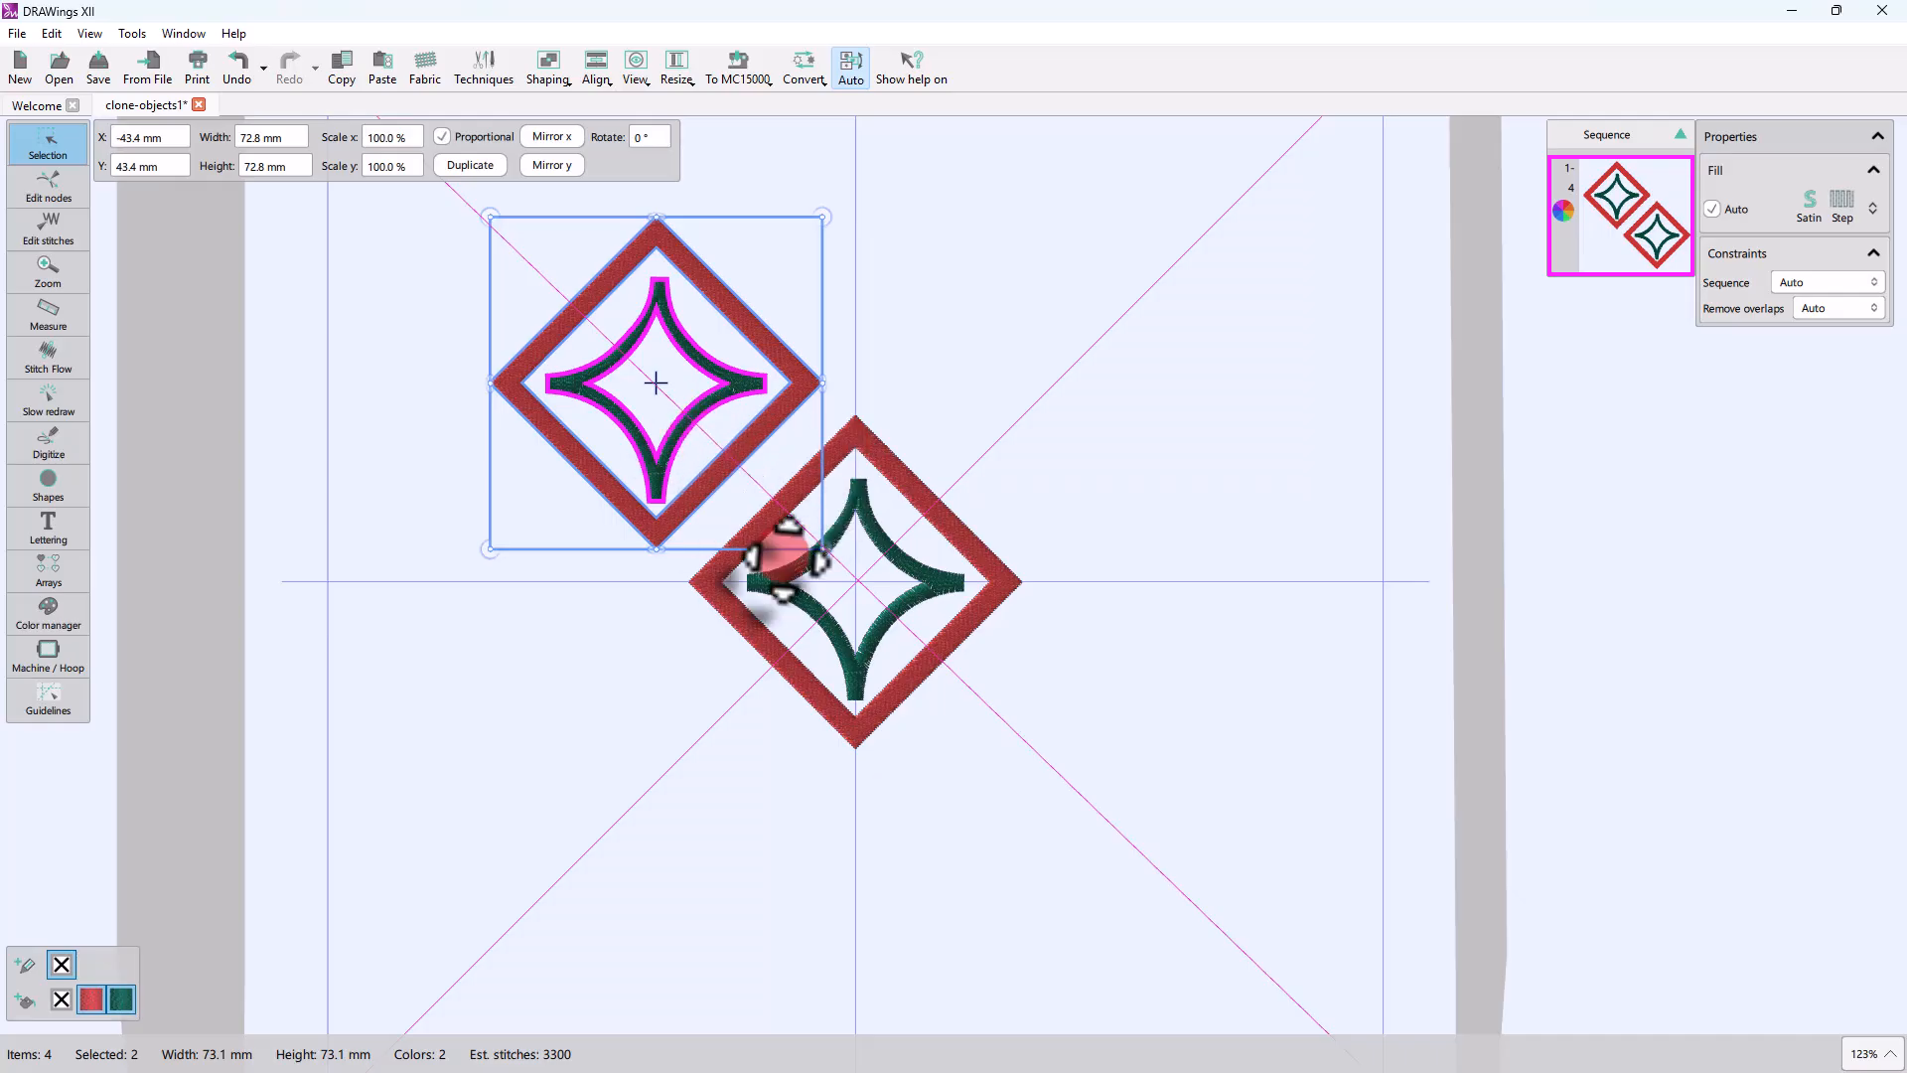
Step: Add three more clones of the diamond motif diagonally up-right (about X 41.8 mm, Y 41.8 mm), down-left and down-right of the central motif
click(999, 582)
drag(986, 603, 1187, 419)
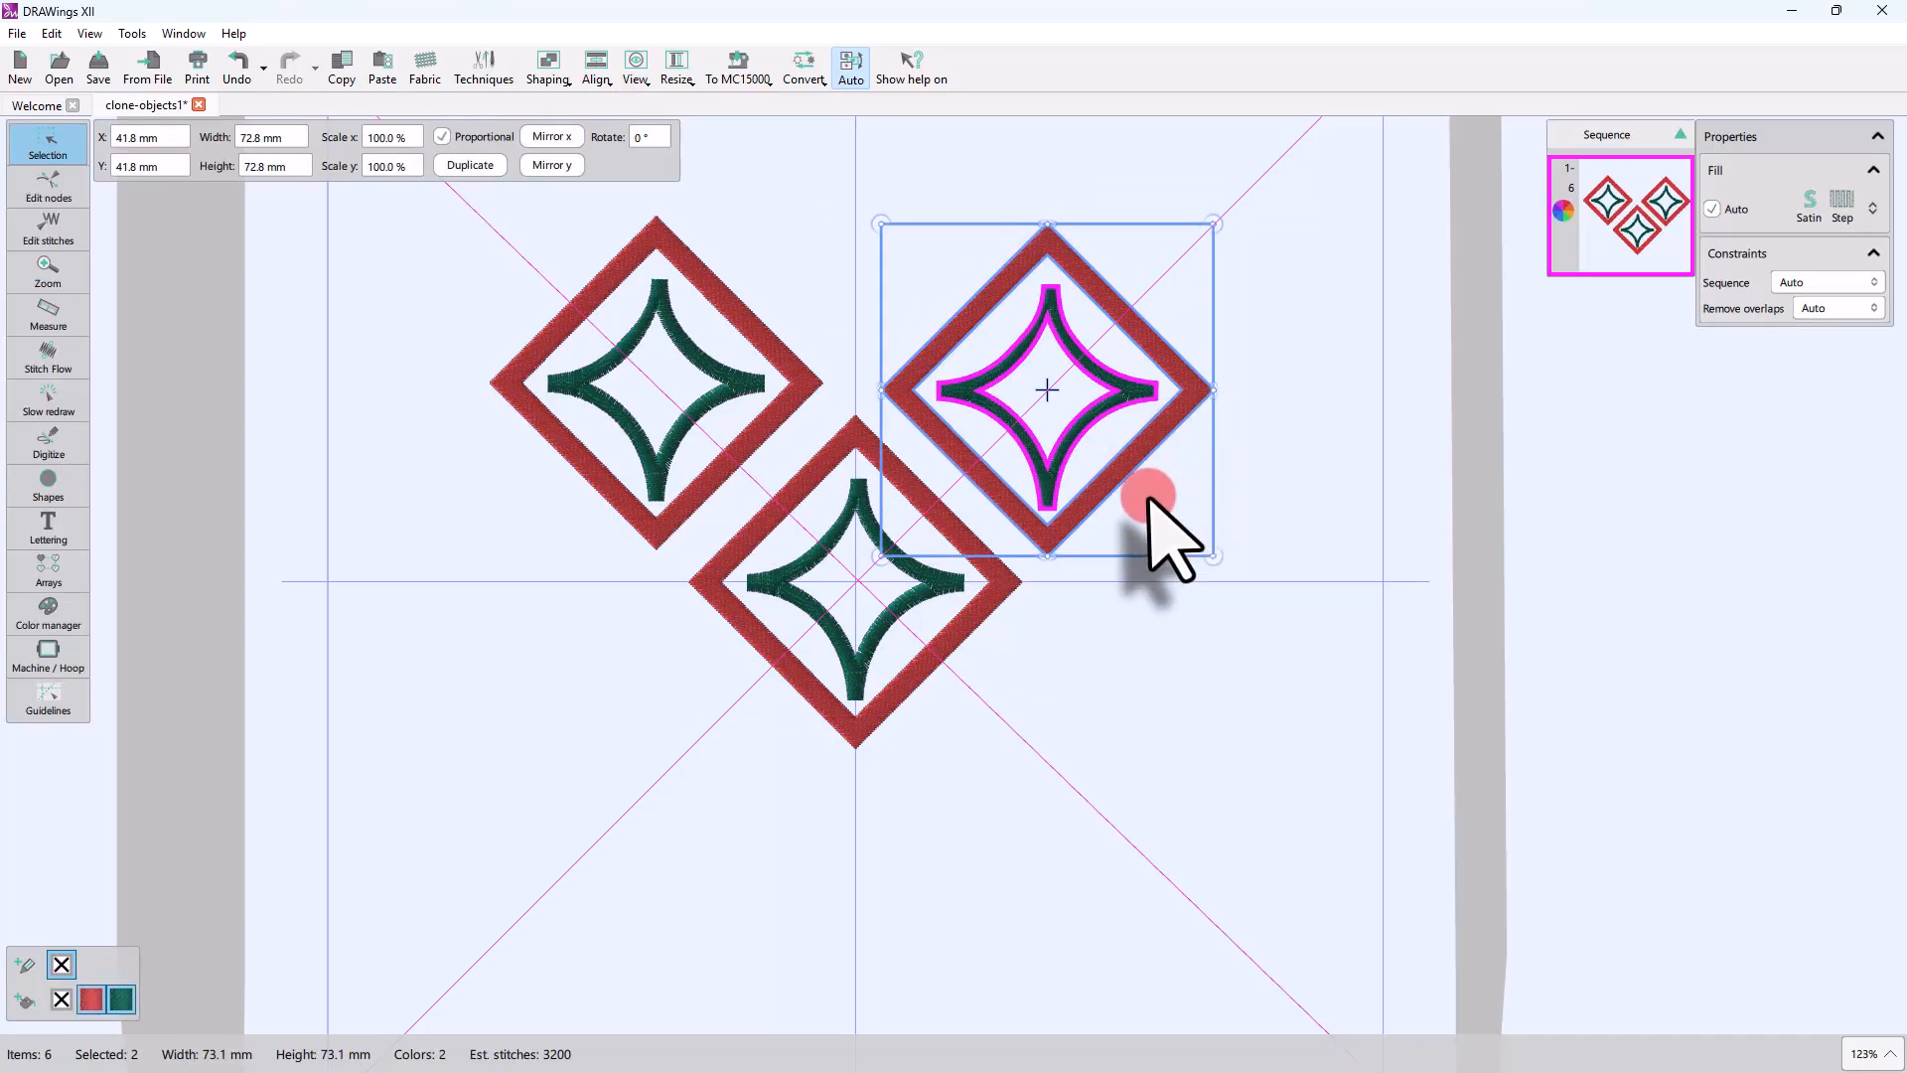
drag(1120, 482, 735, 850)
drag(740, 556, 929, 740)
click(1321, 795)
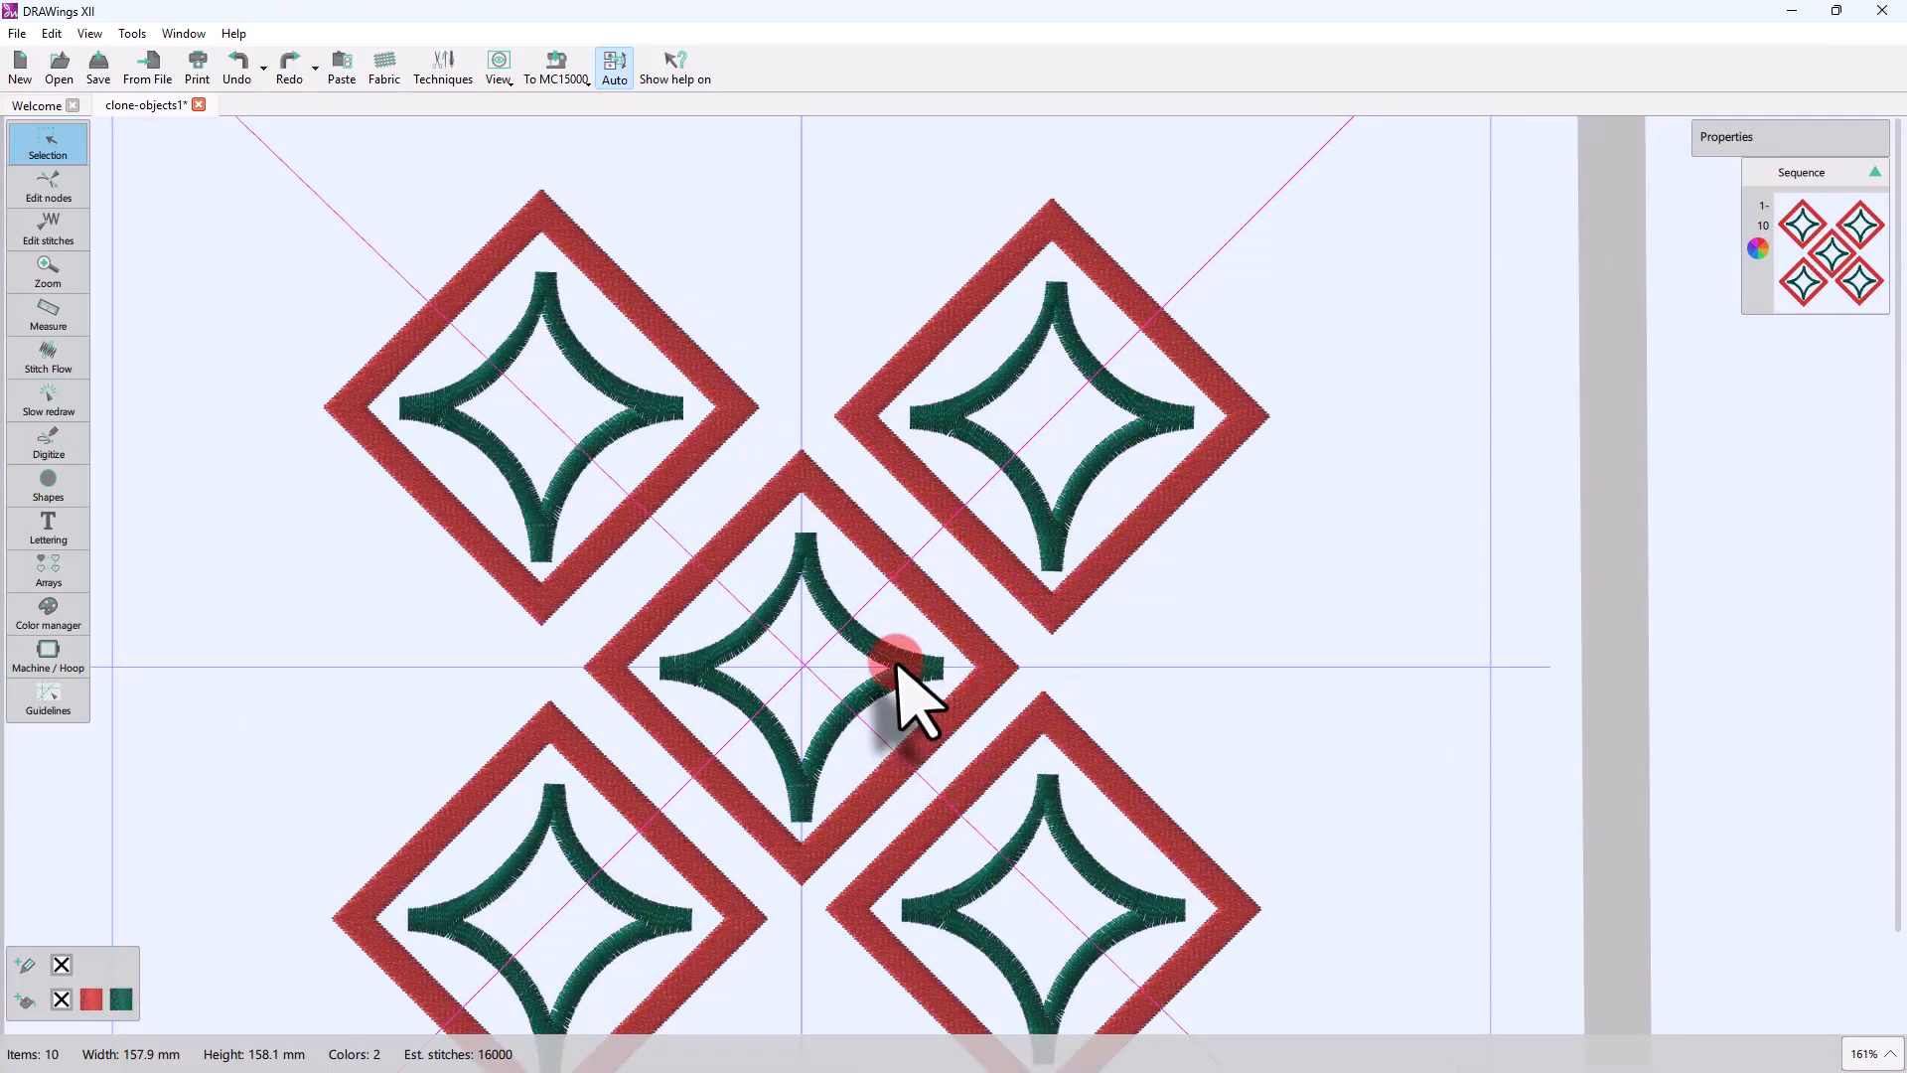
Step: Ungroup the central motif and select only its green inner star
click(991, 671)
right_click(991, 670)
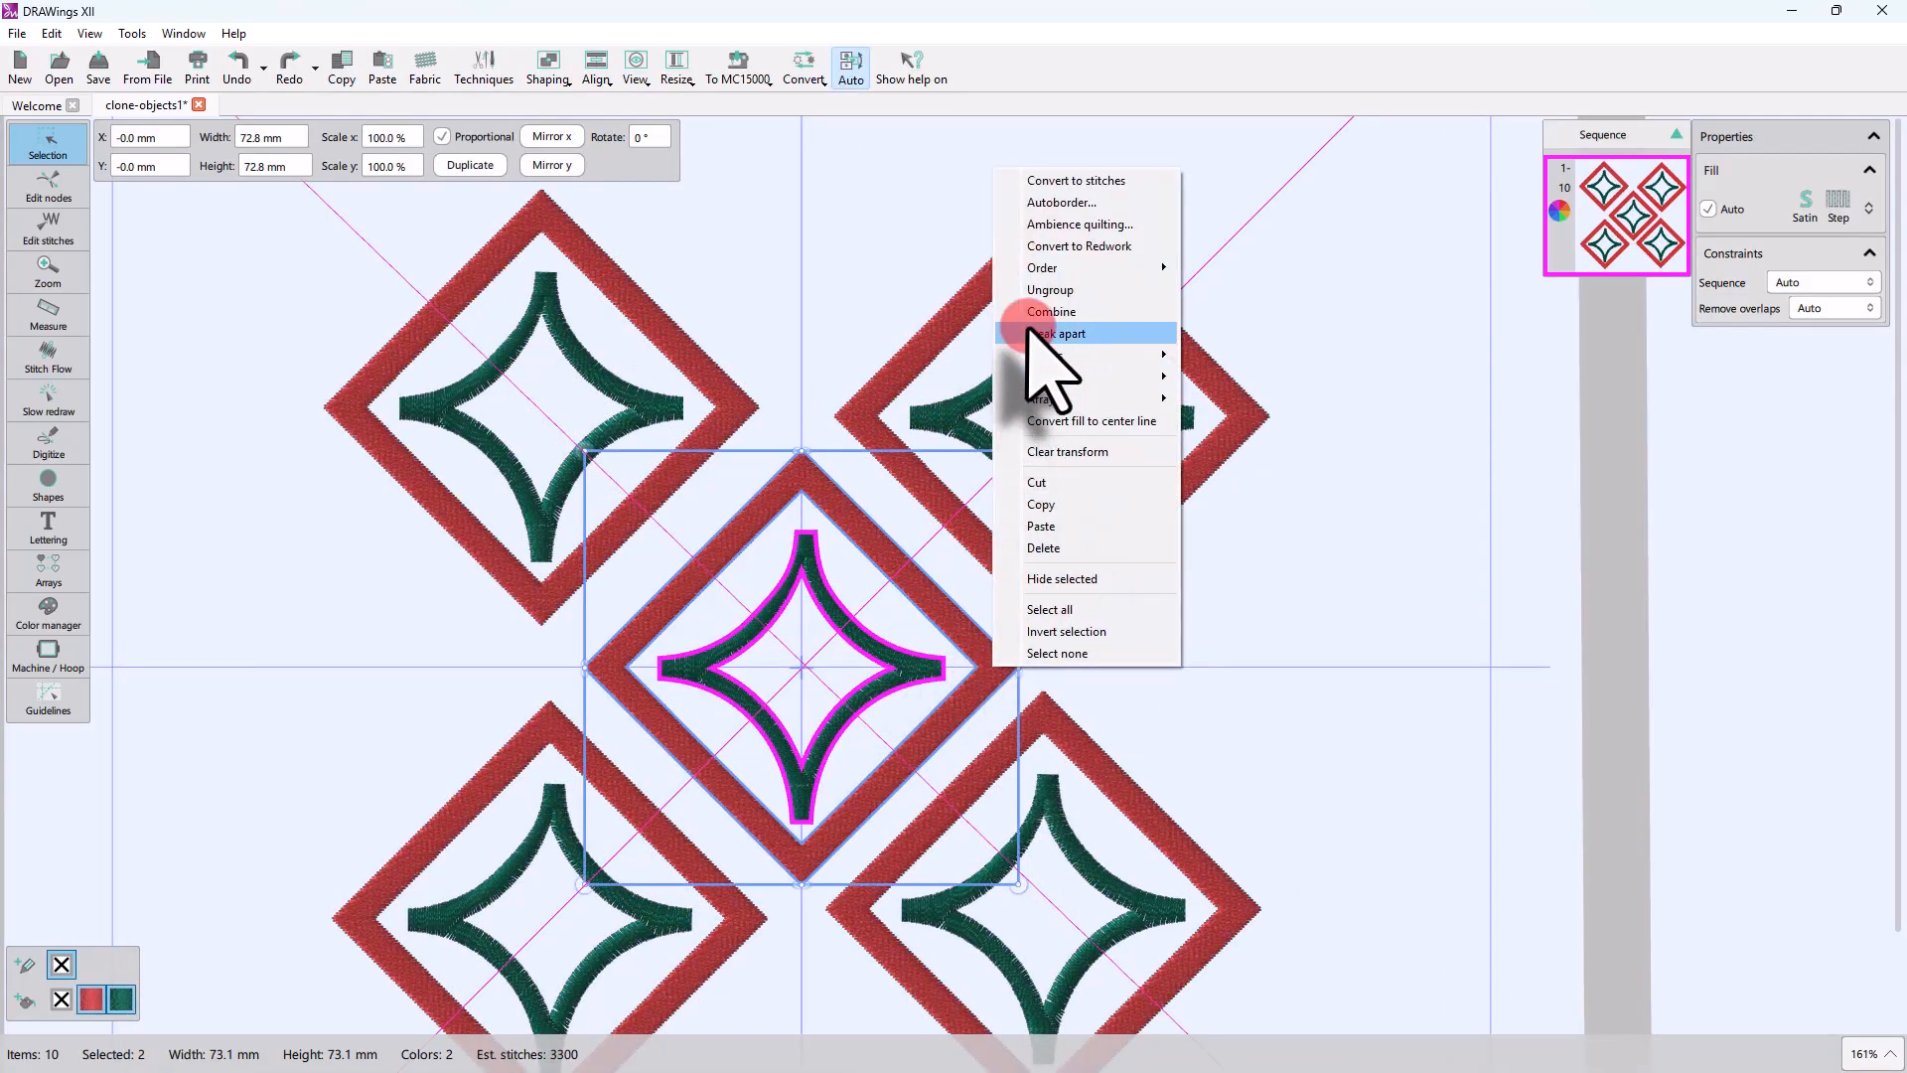
click(1038, 288)
click(843, 570)
click(802, 559)
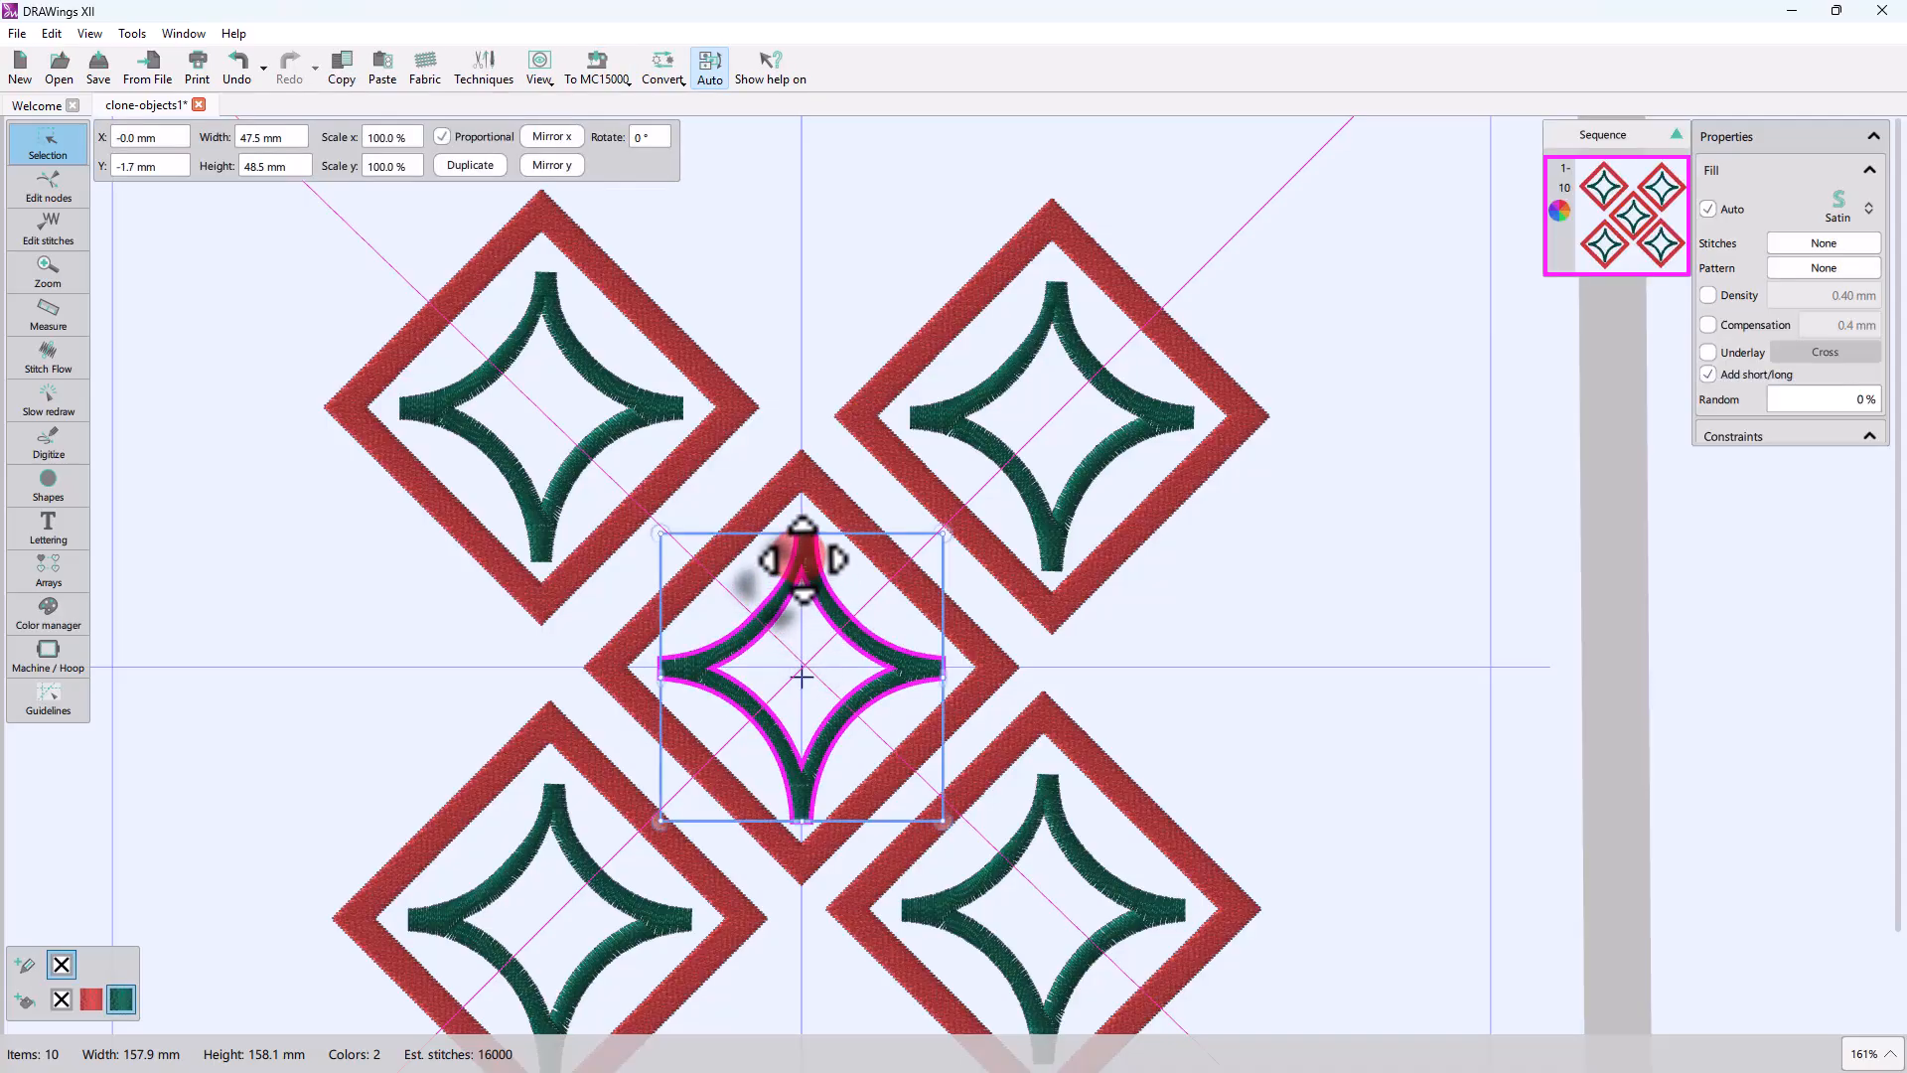
Step: Select all nodes of the central green star and scale it up to about 60.5 × 61.8 mm so it meets the red diamond
click(79, 194)
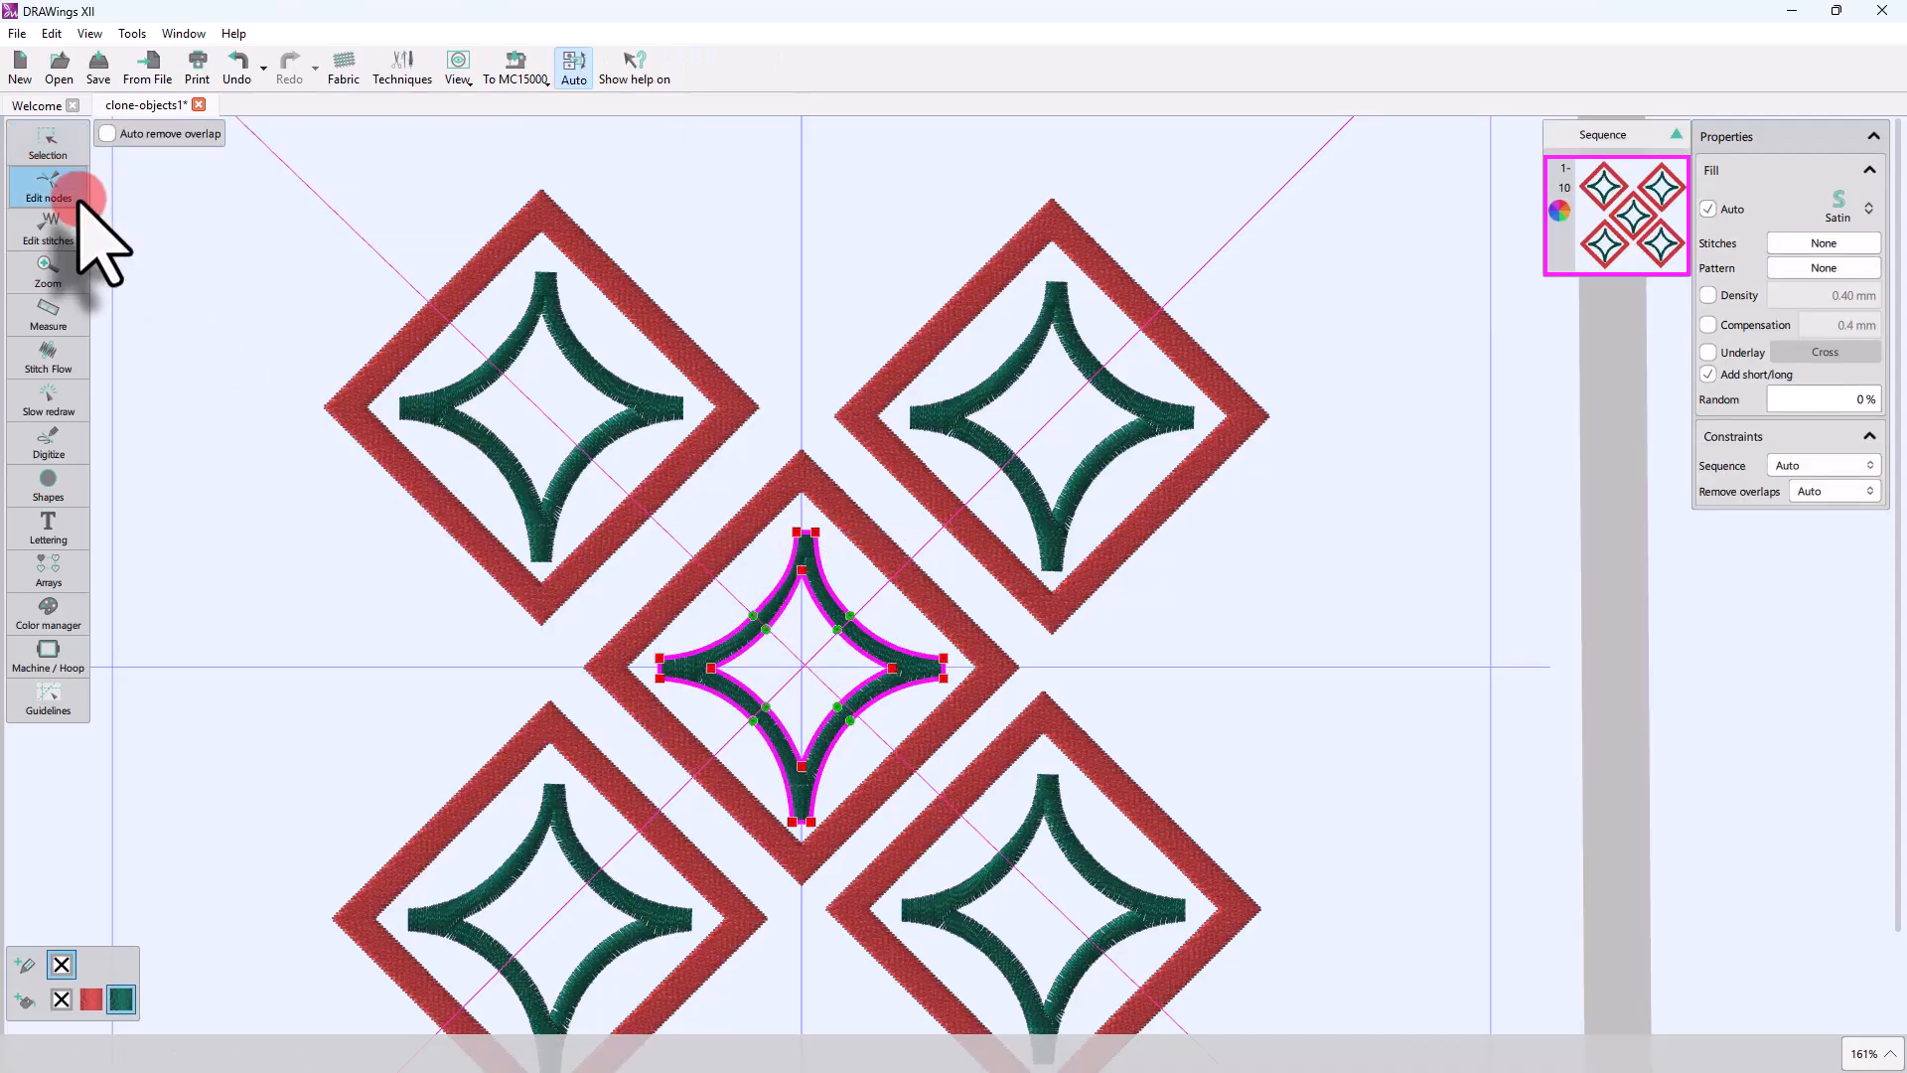
right_click(800, 537)
click(902, 576)
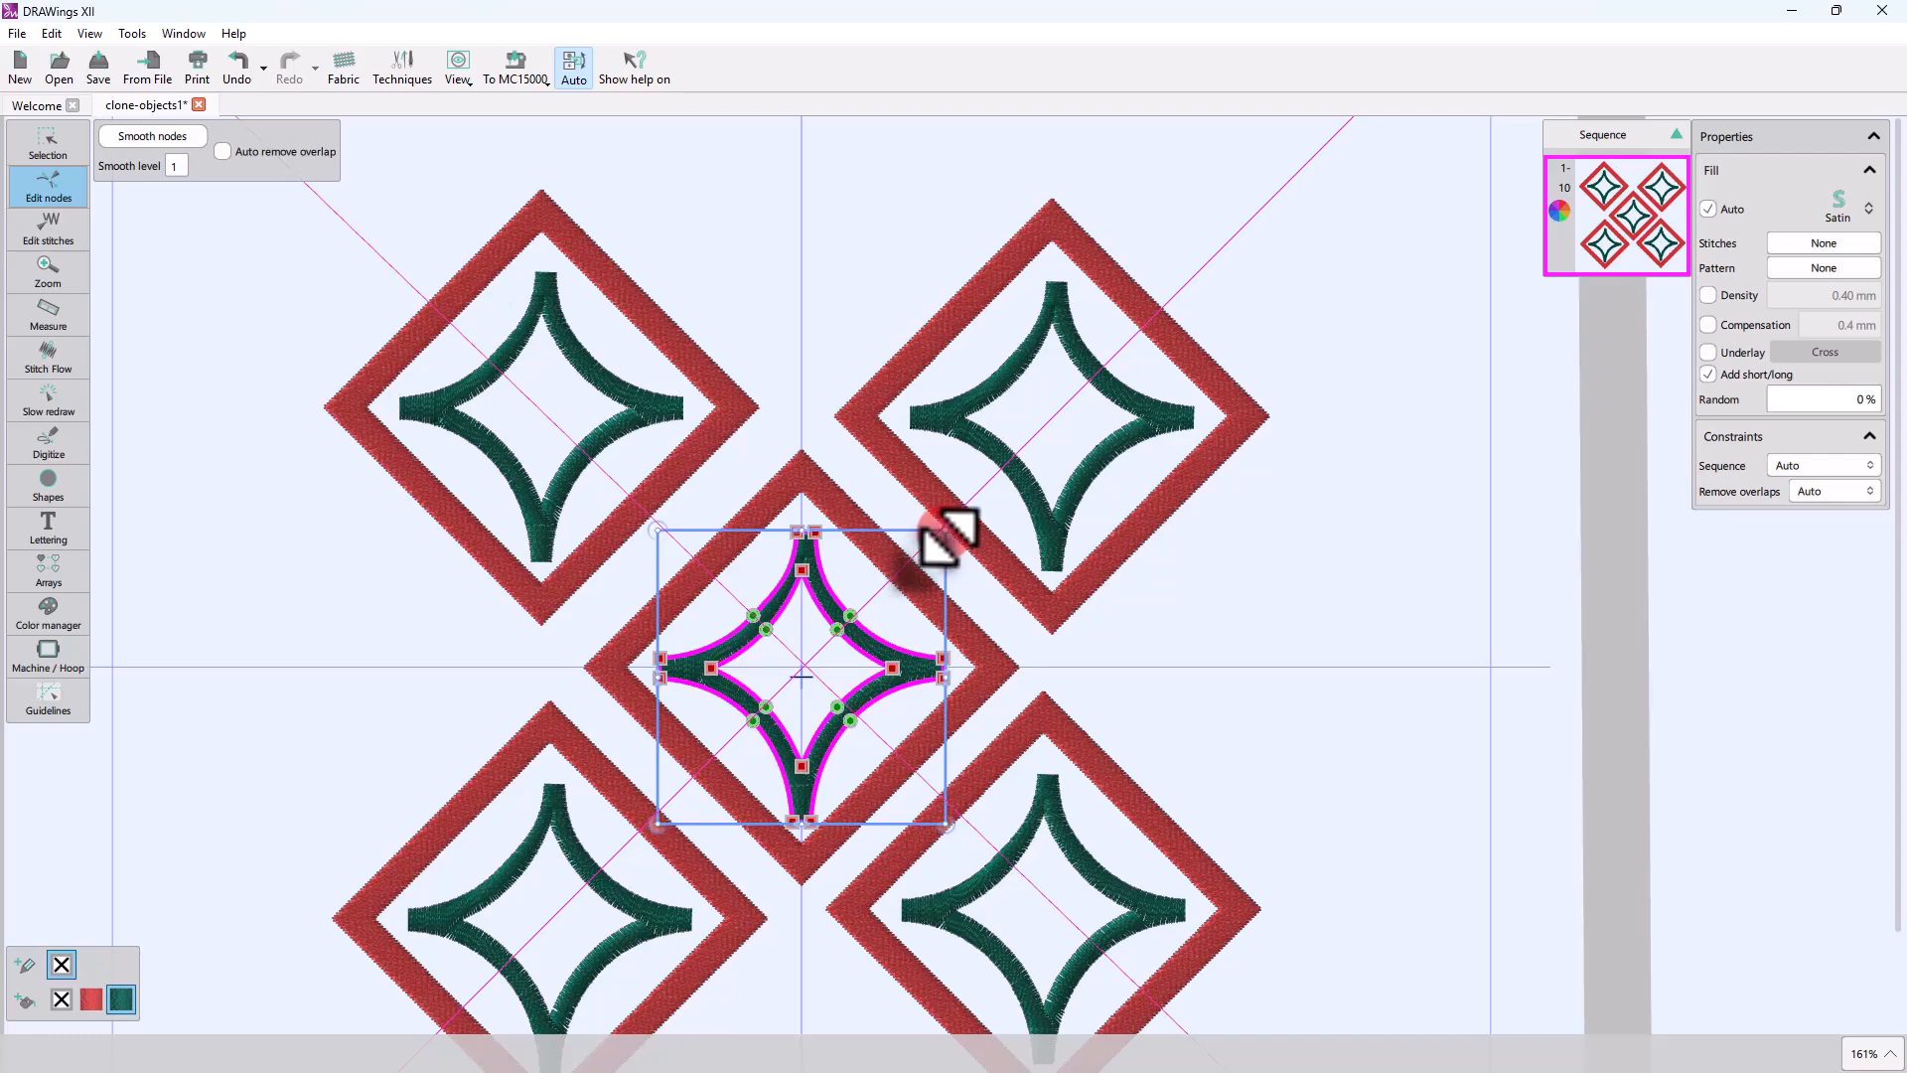
drag(943, 534, 993, 527)
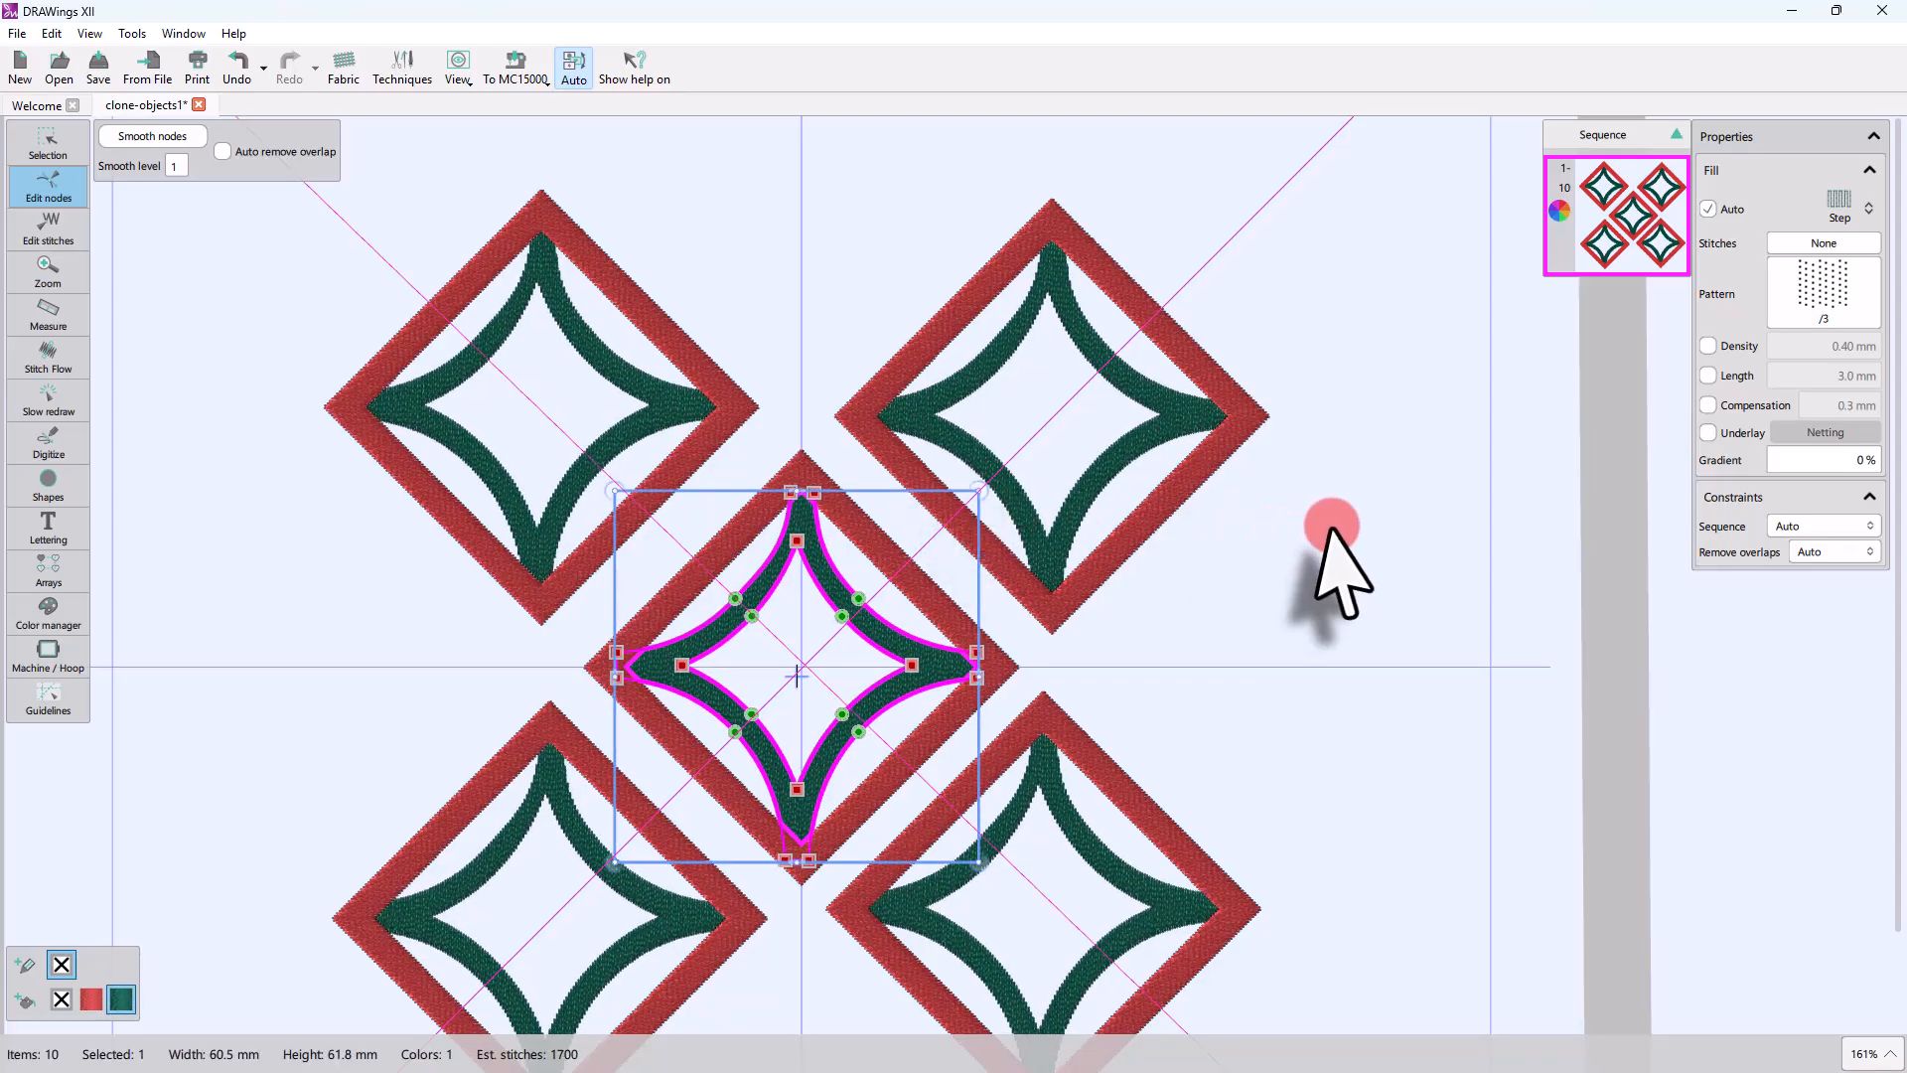
click(1275, 682)
Step: Bow the red diamond's edges outward, reshaping the upper-right edge on the central motif and the other three on the upper-left clone
click(929, 584)
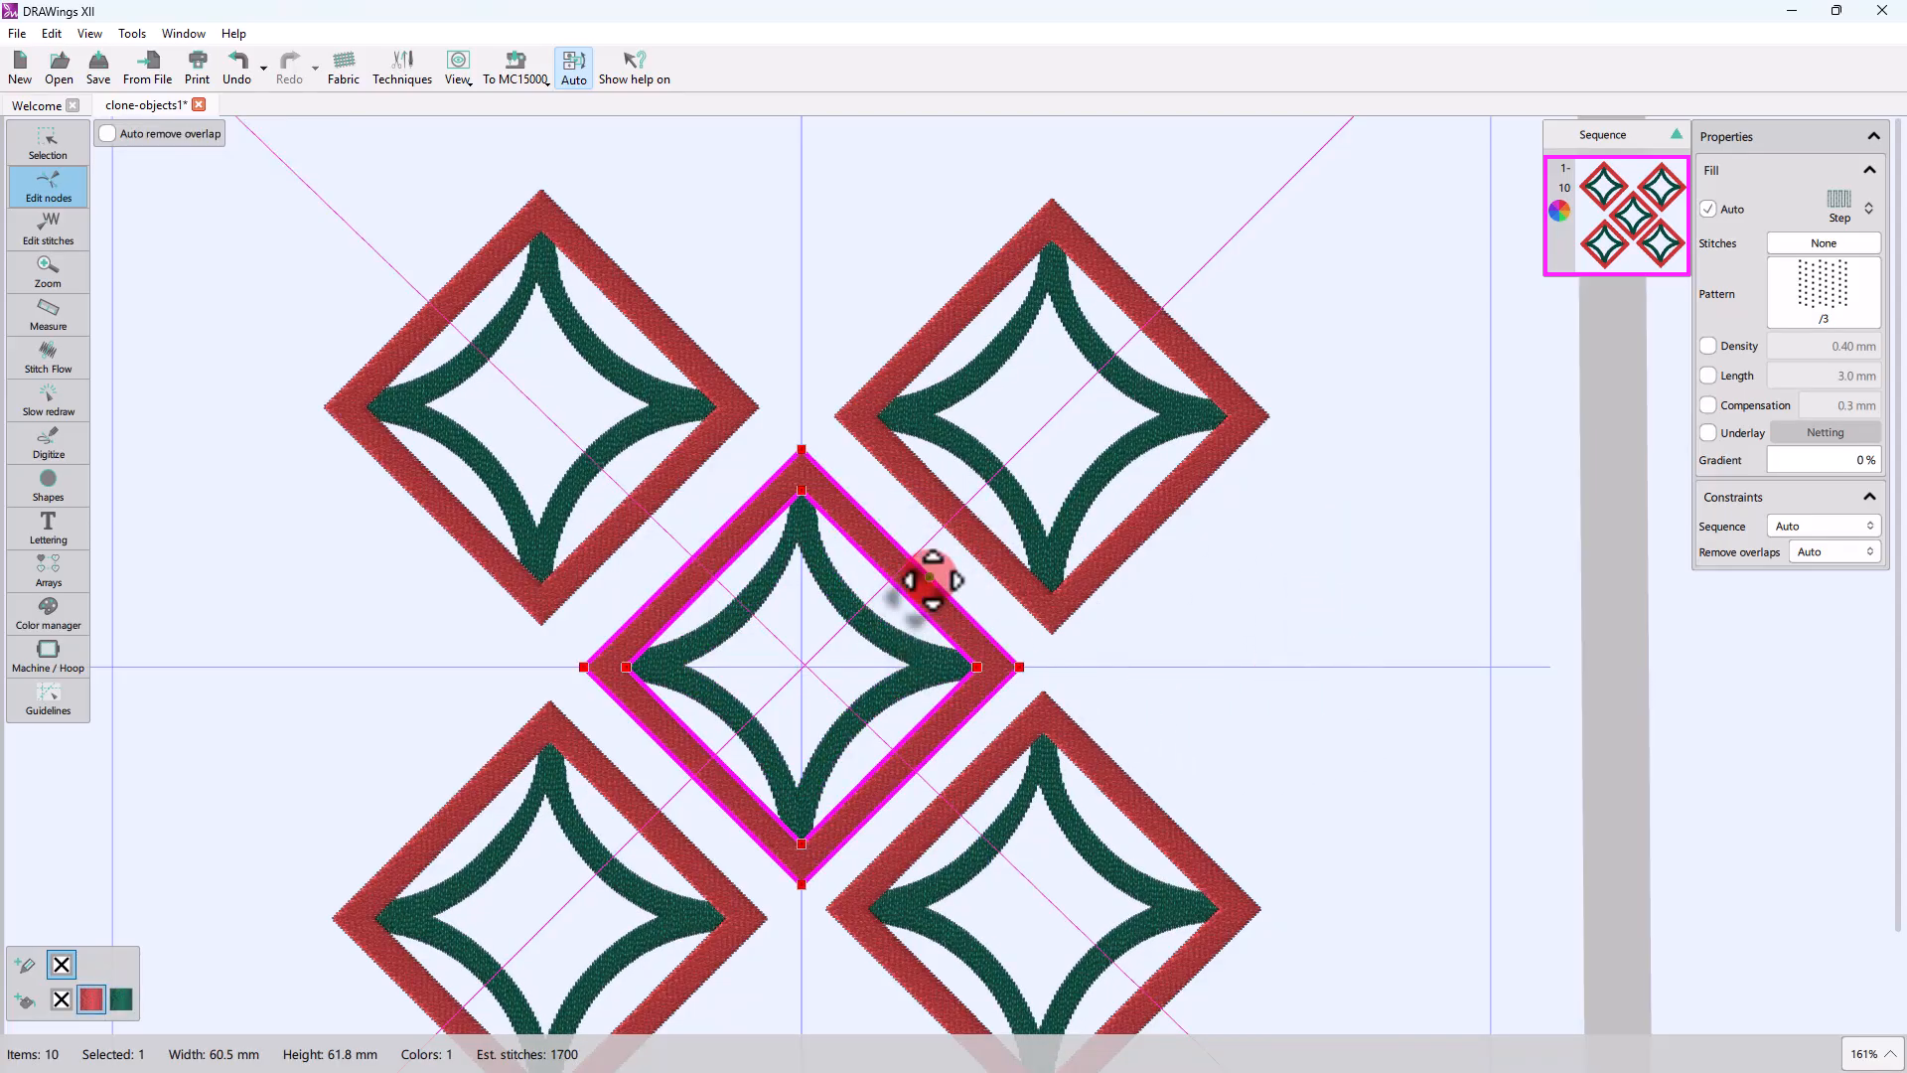
drag(930, 577, 937, 576)
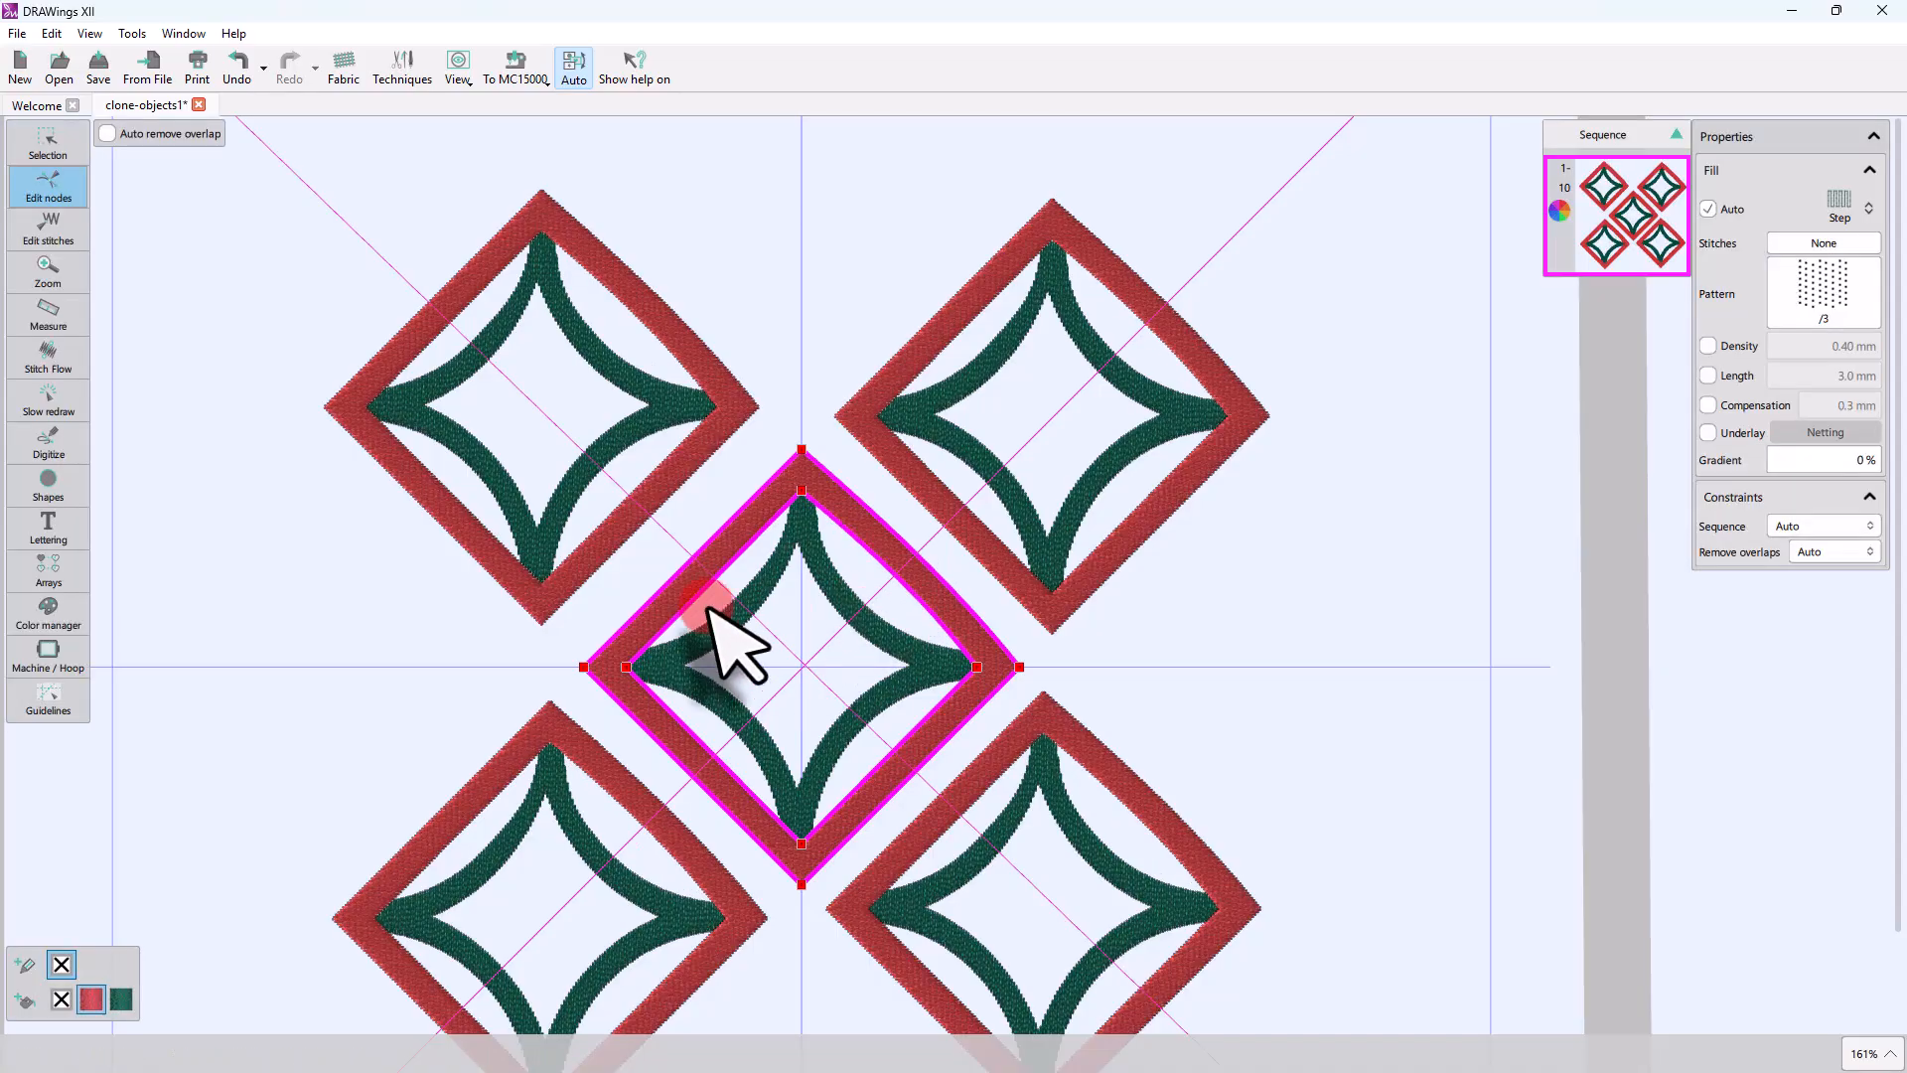
click(425, 306)
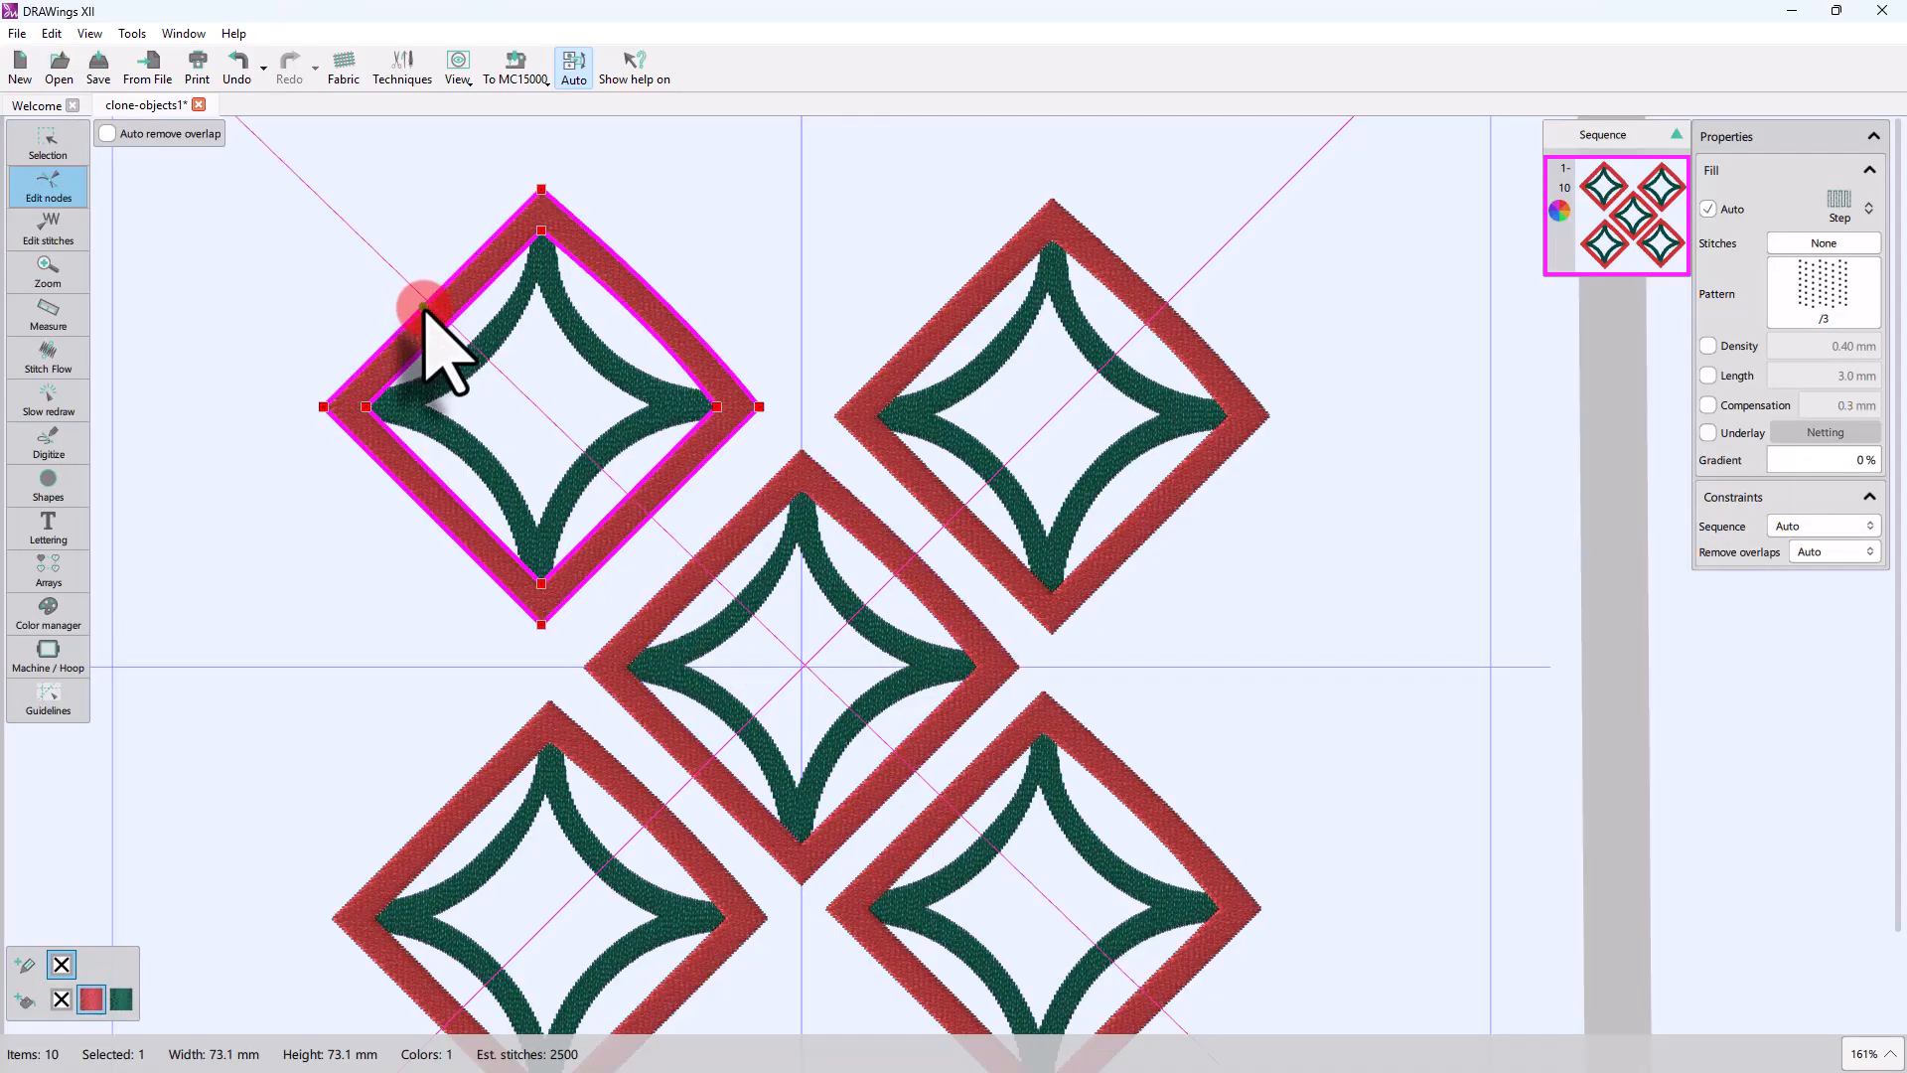
drag(425, 306, 435, 323)
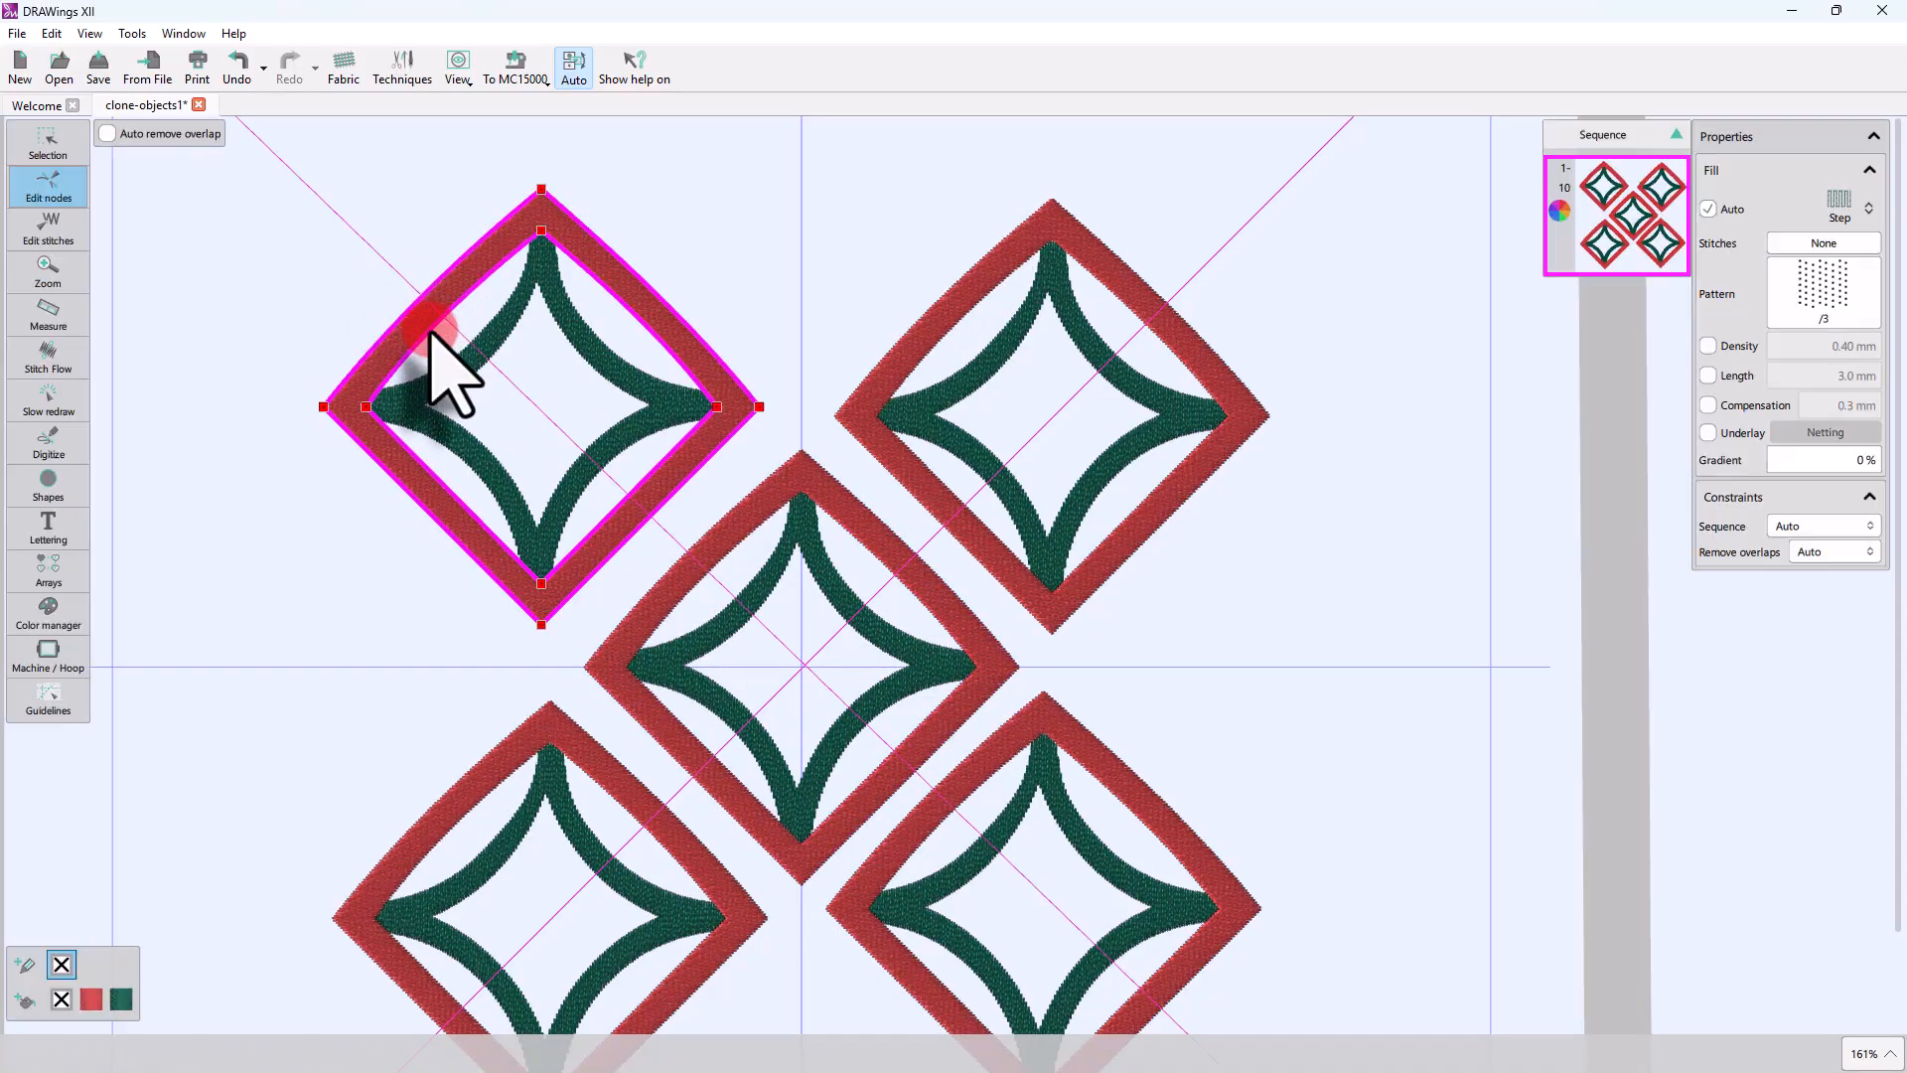
drag(658, 509, 640, 508)
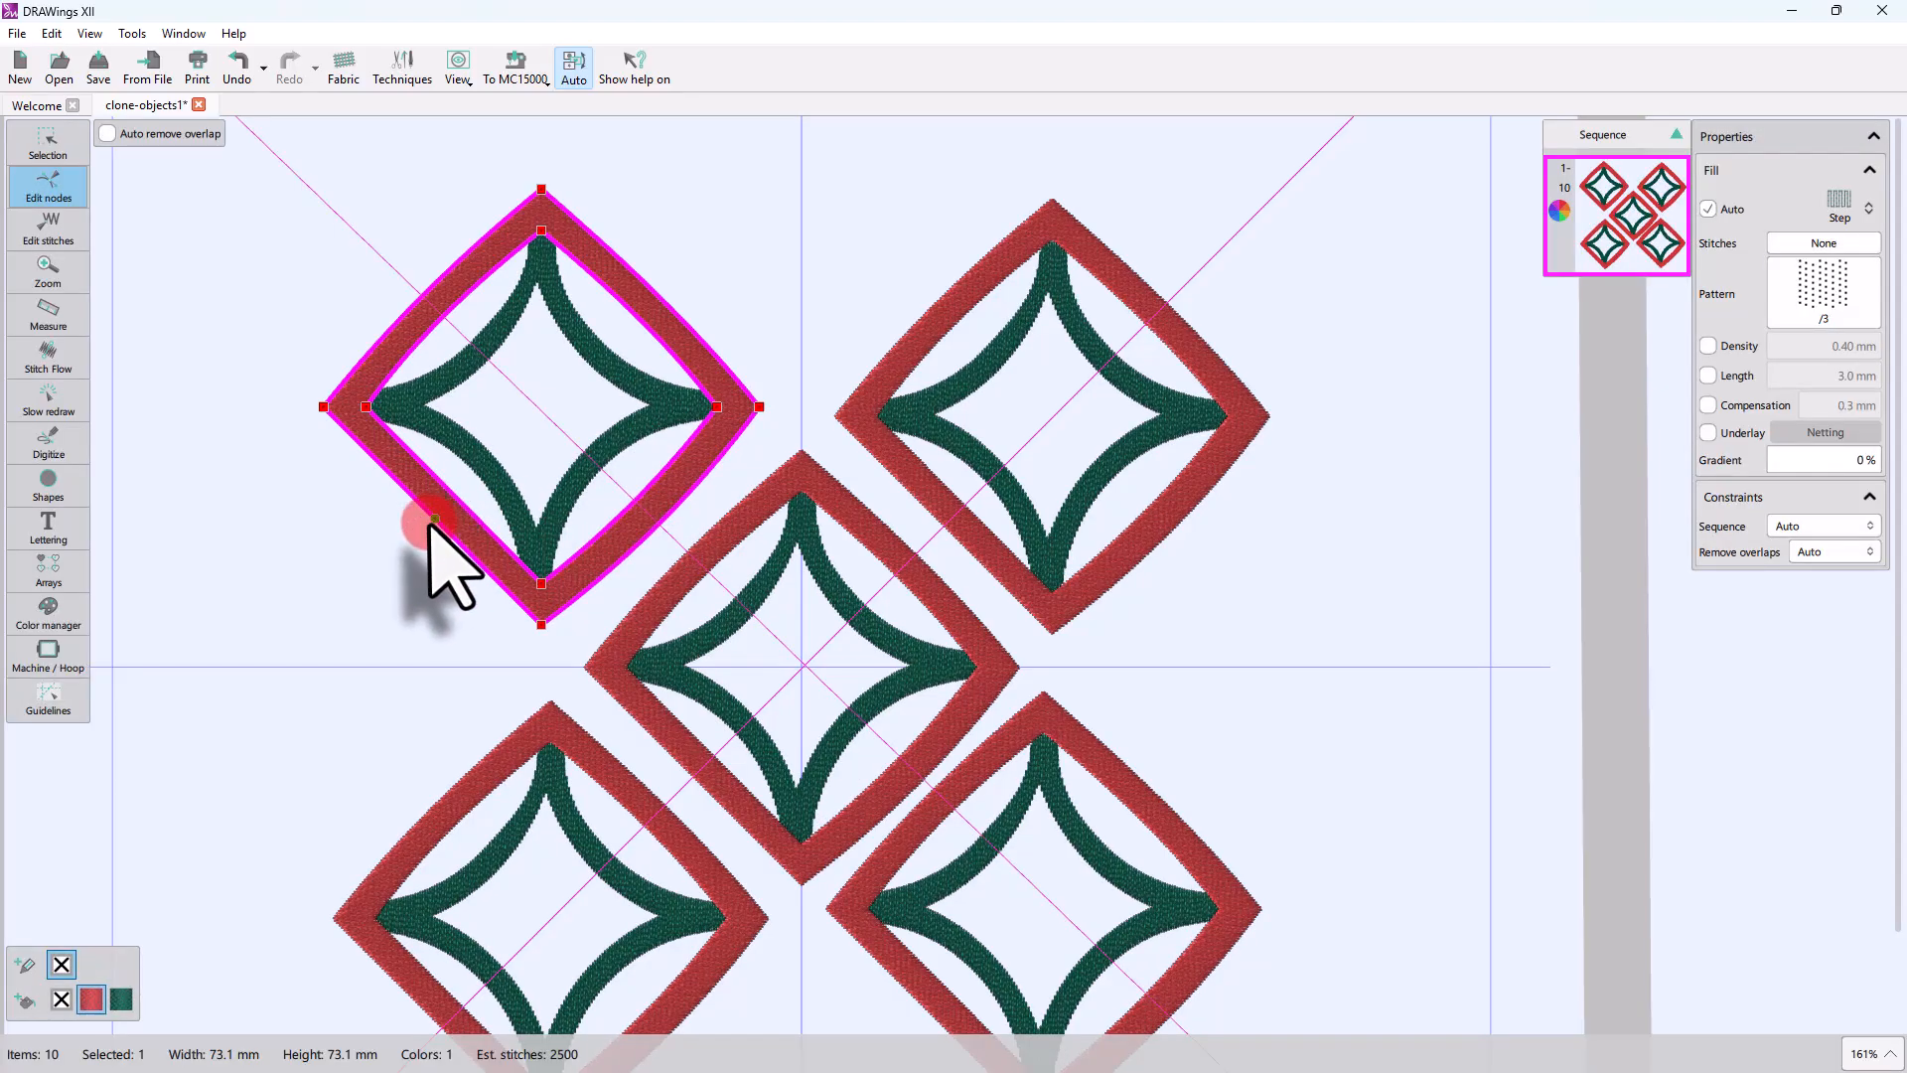
mouse_move(437, 521)
mouse_down()
mouse_move(413, 533)
mouse_move(443, 511)
mouse_up()
click(390, 601)
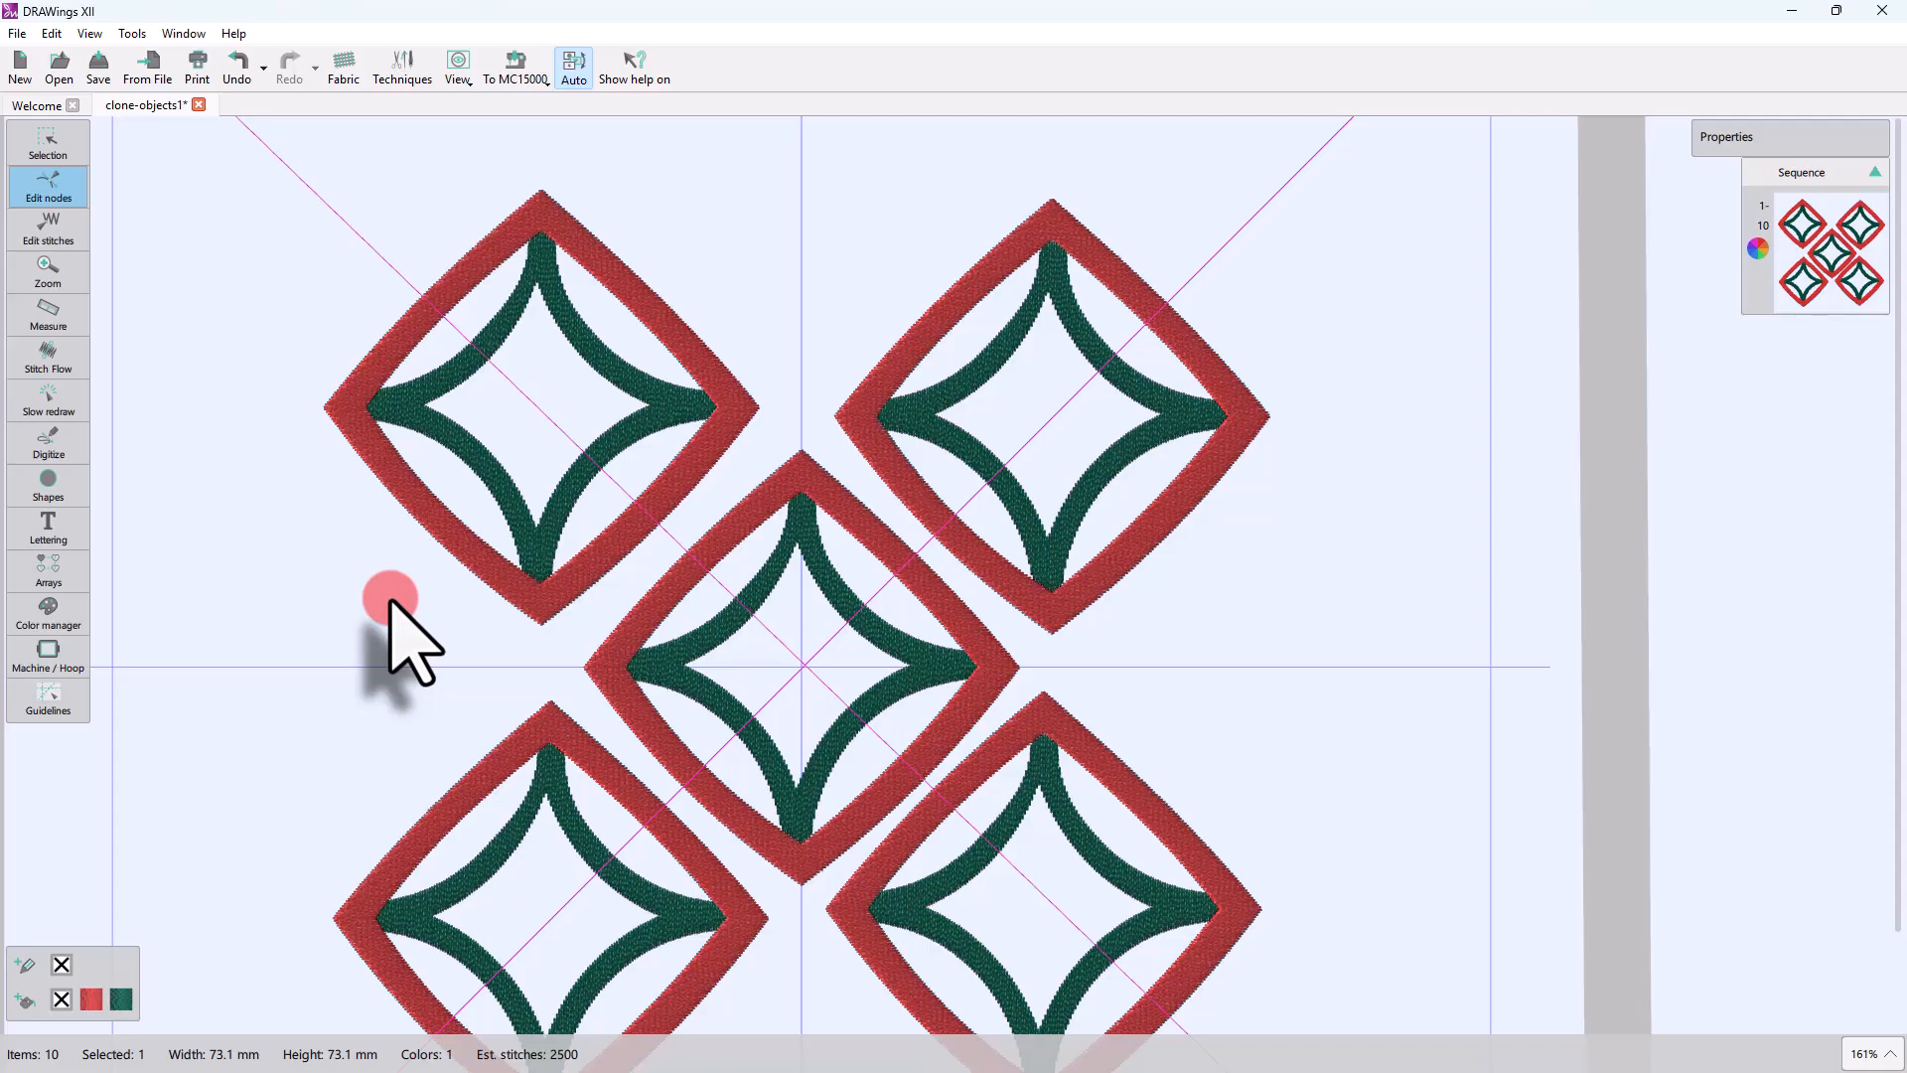
Step: Return to object selection and turn off adding new objects as clones
scroll(394, 583, down, 3)
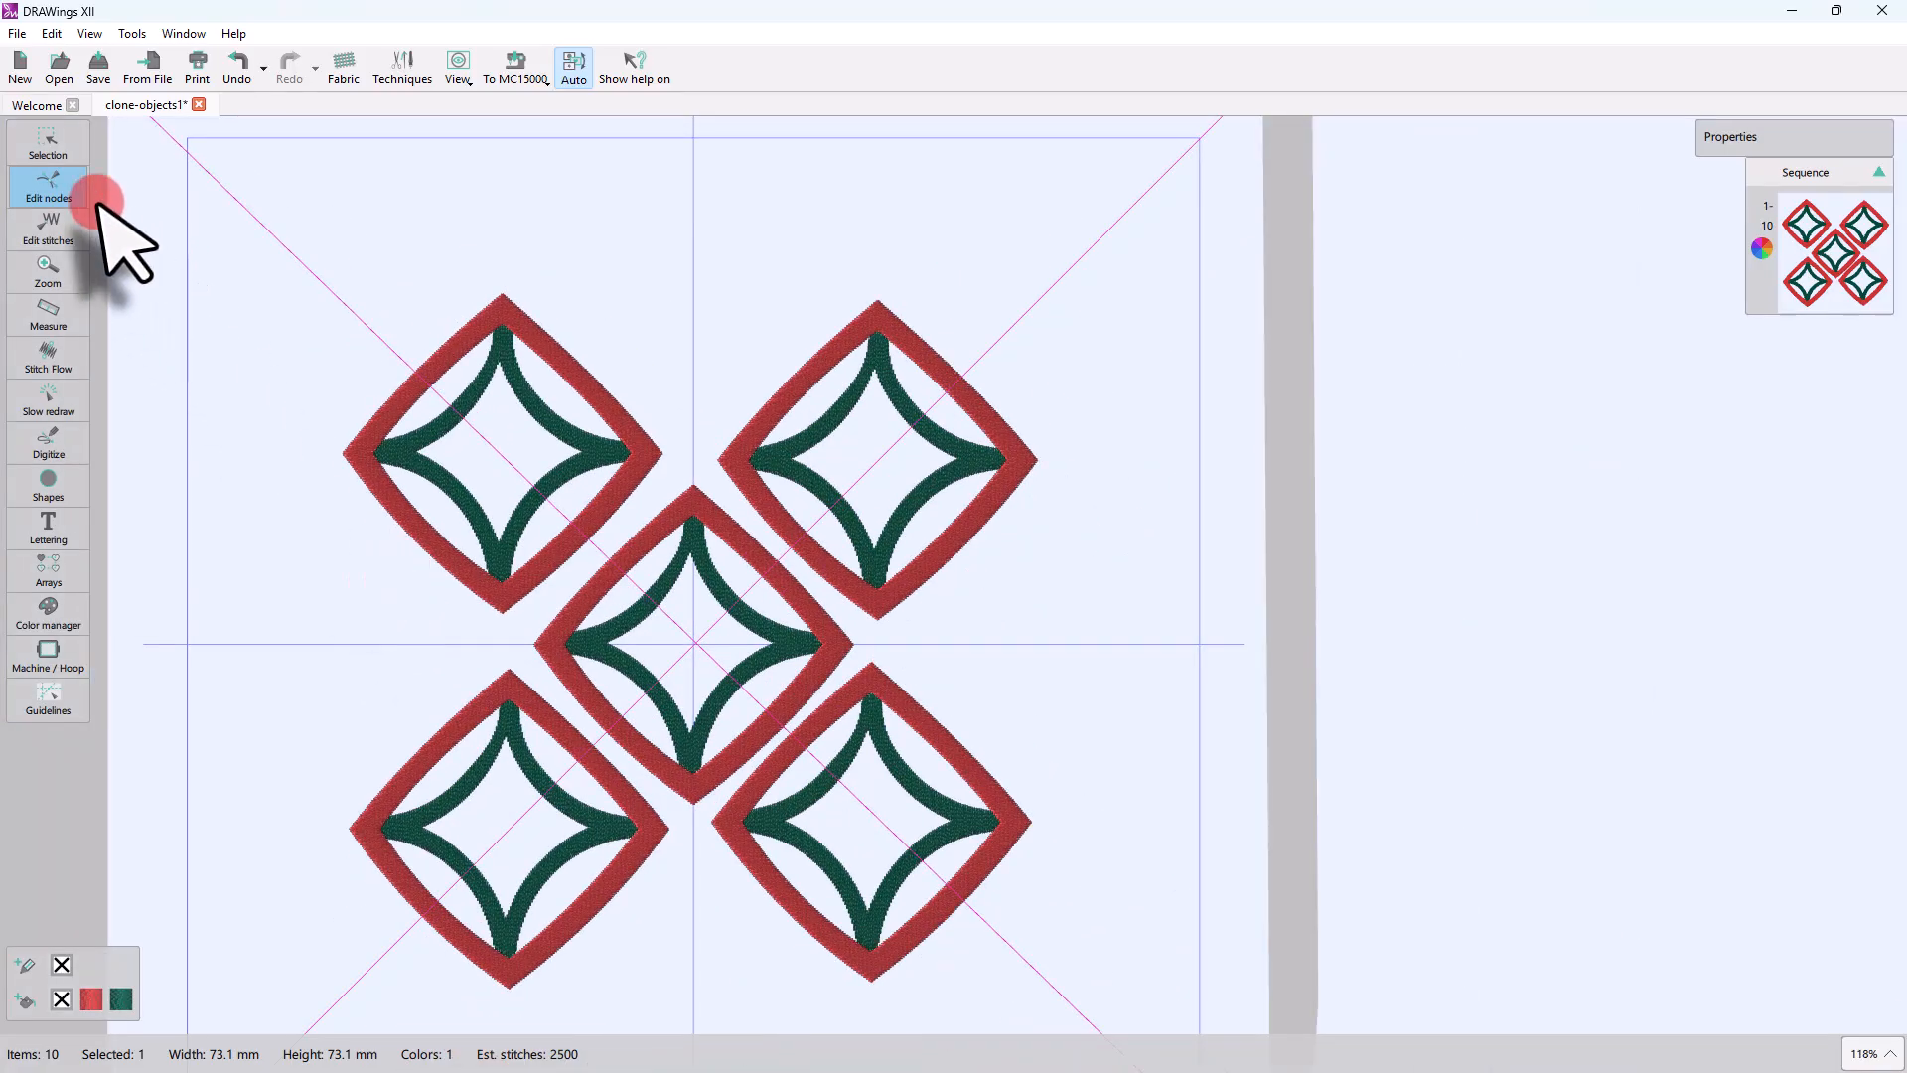
click(48, 144)
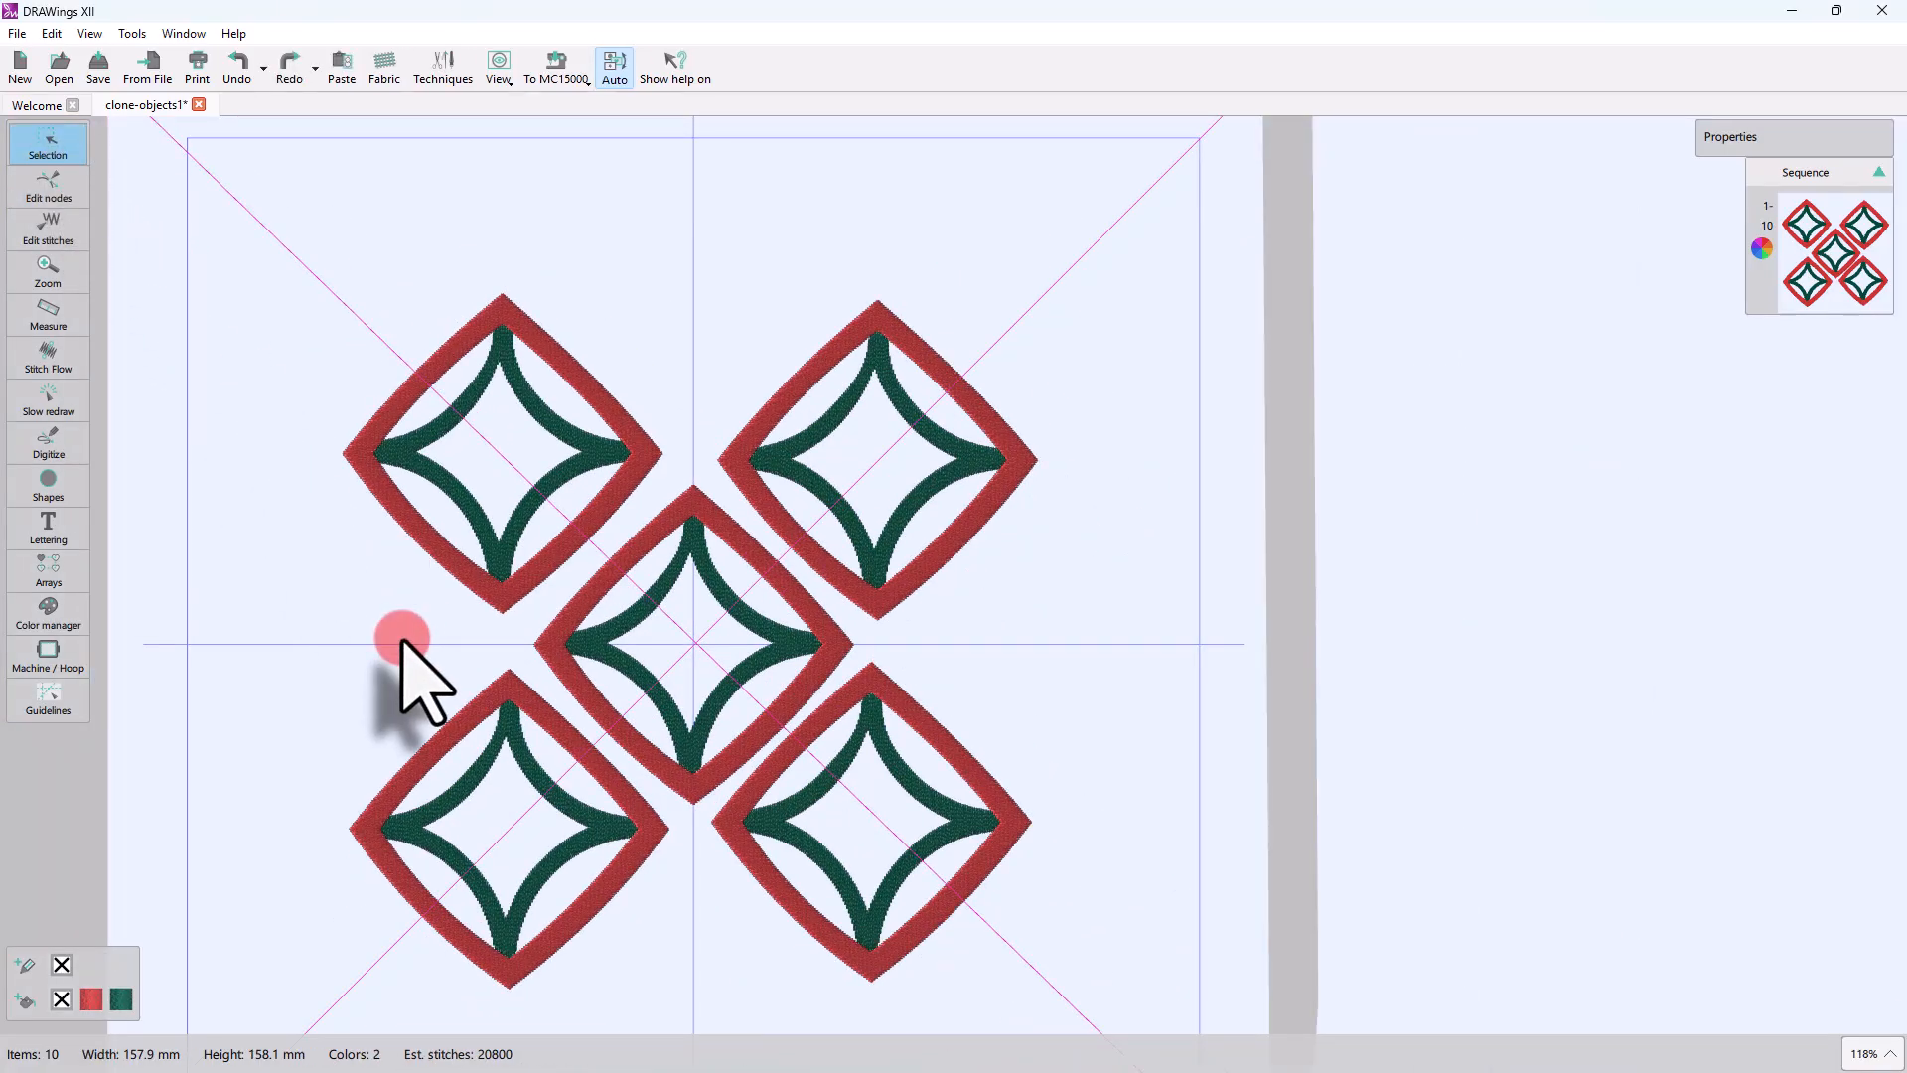
click(50, 36)
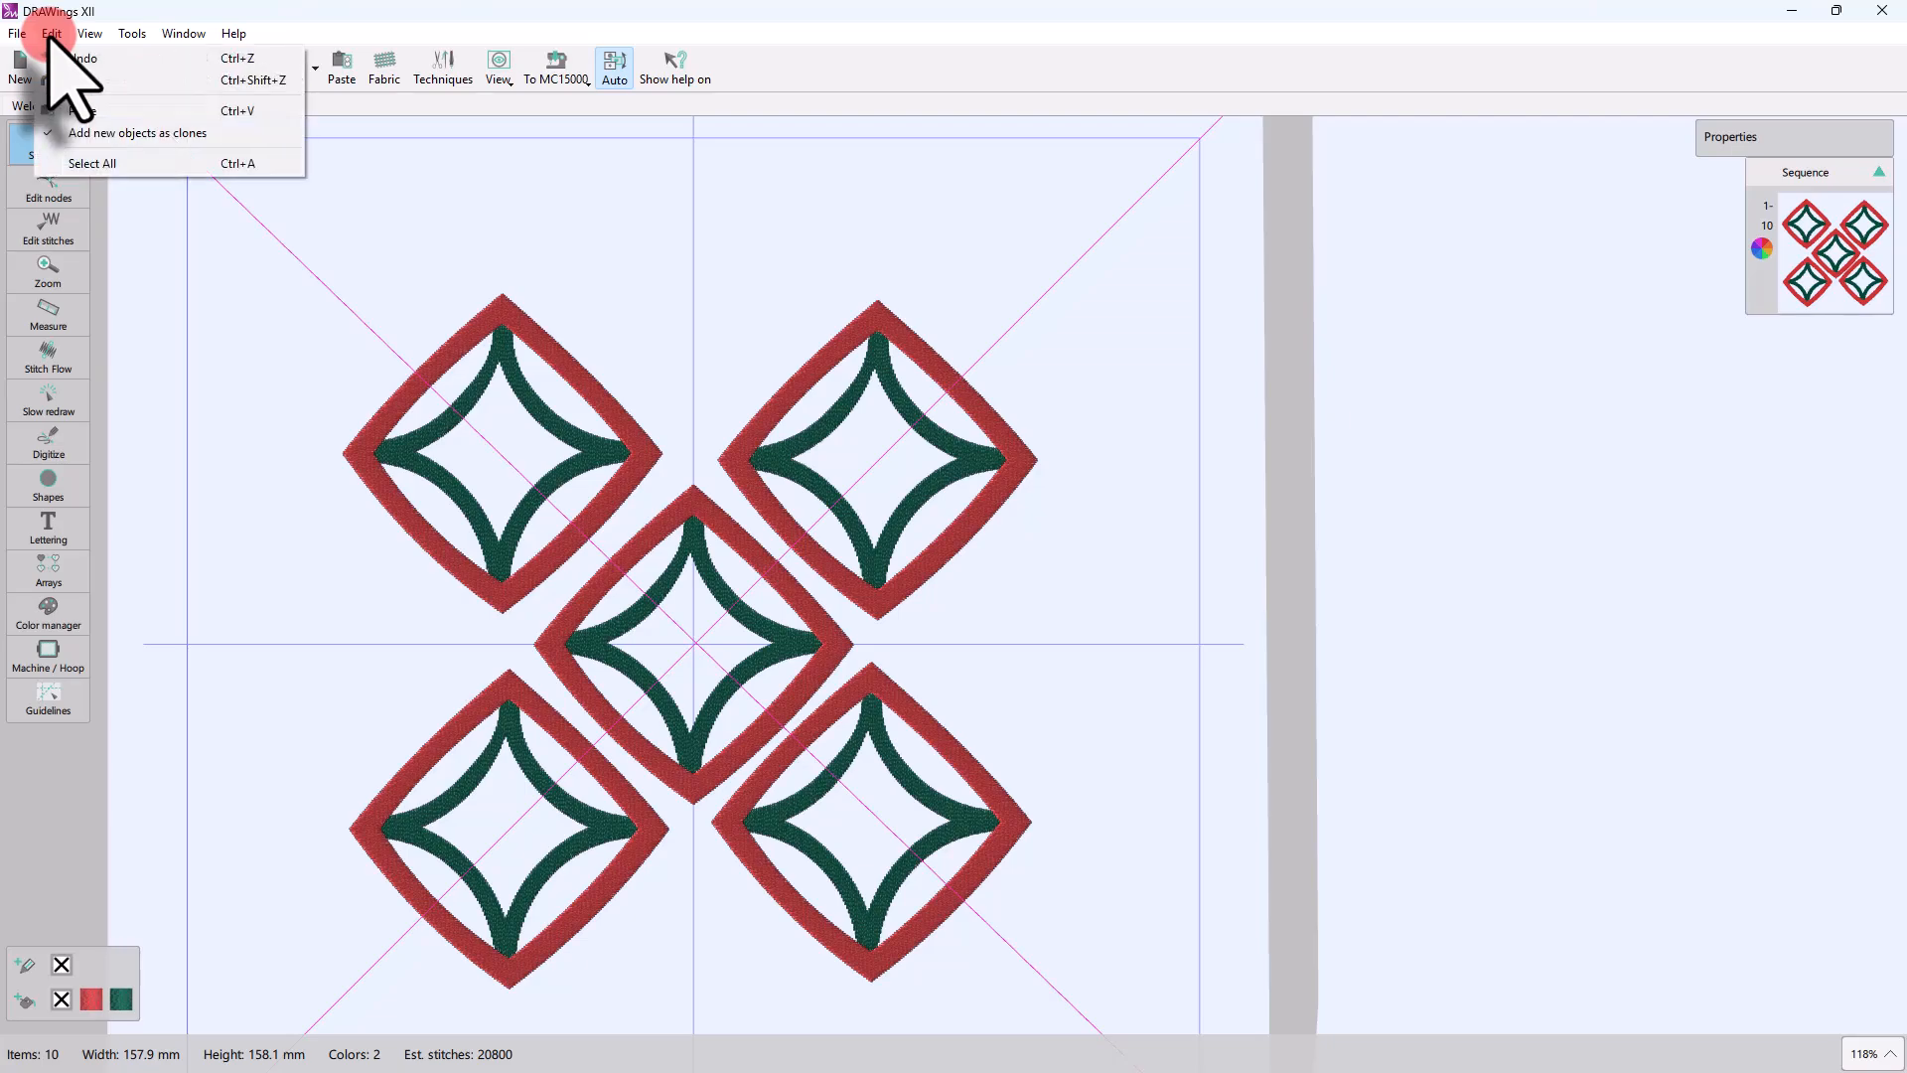
click(85, 133)
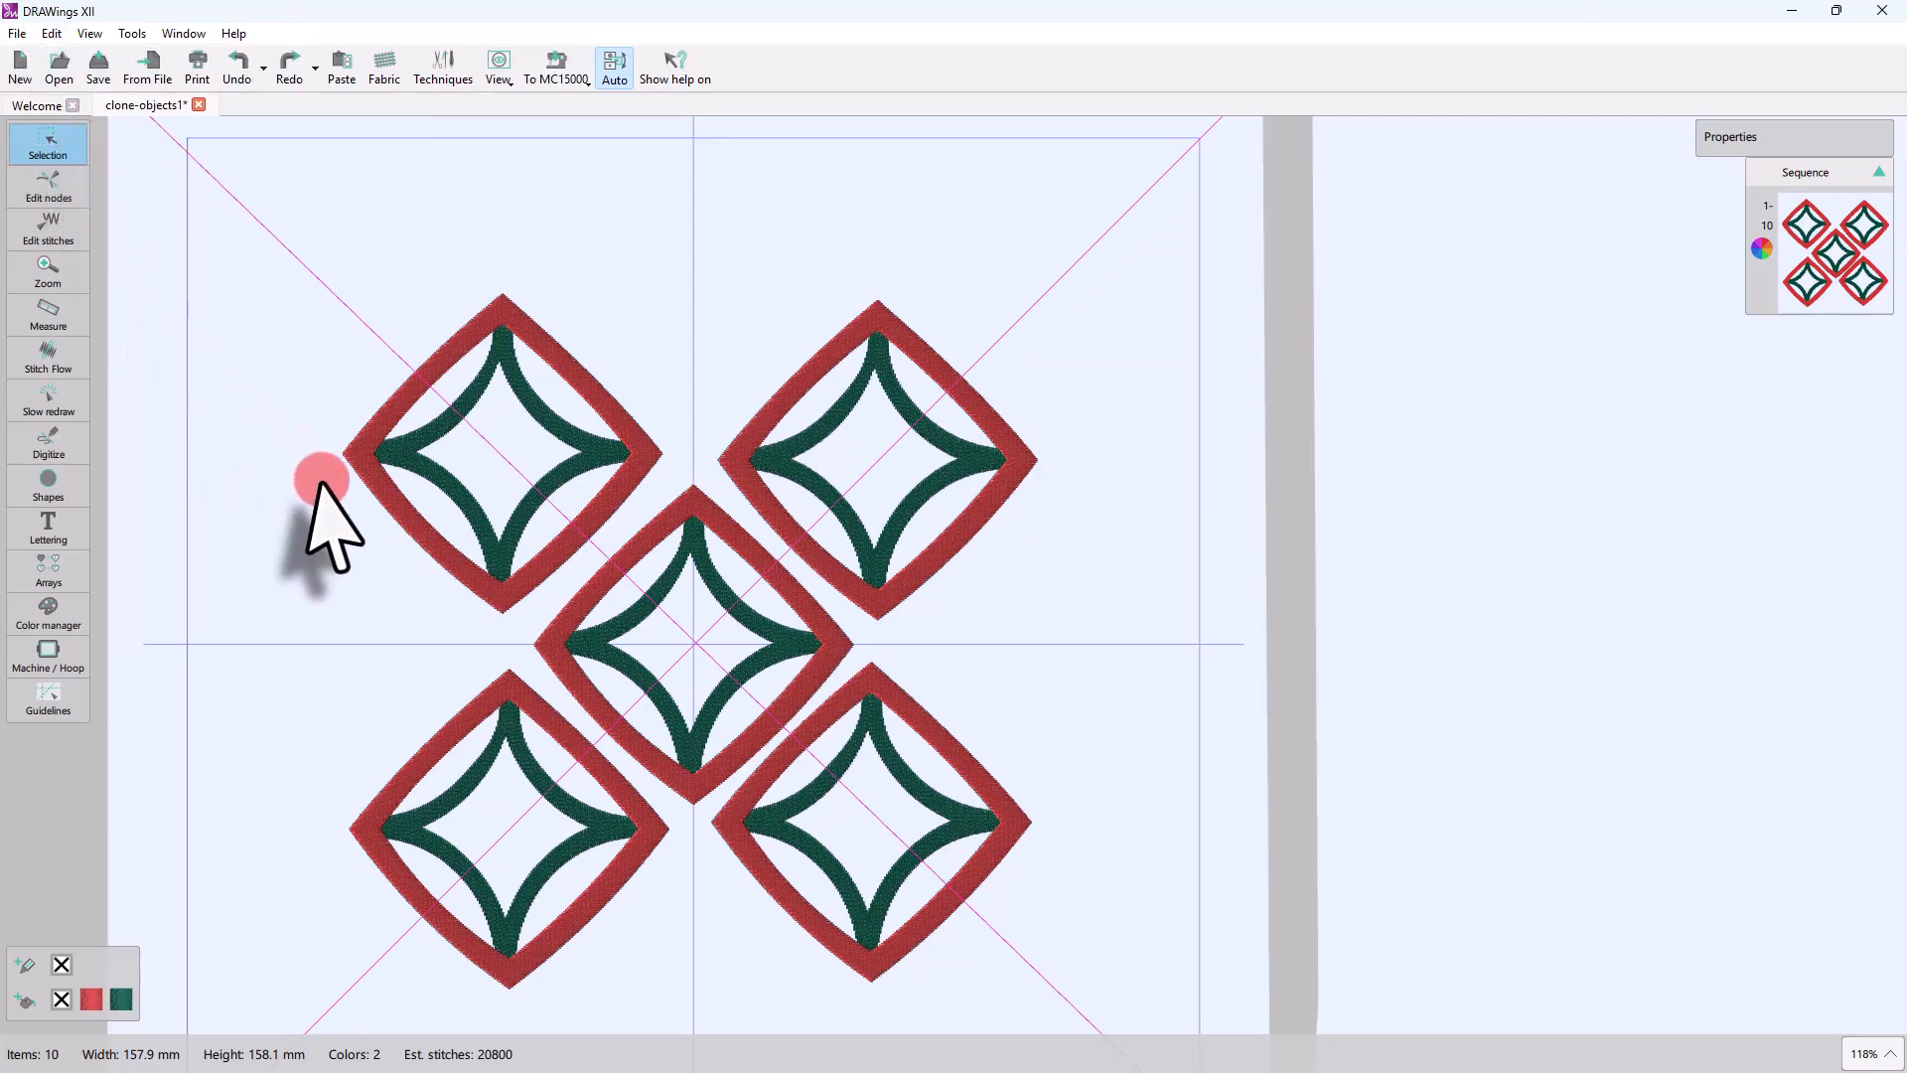
Step: Place a regular copy of the central motif straight to its left at about X -90.0 mm, Y 0.9 mm
click(604, 668)
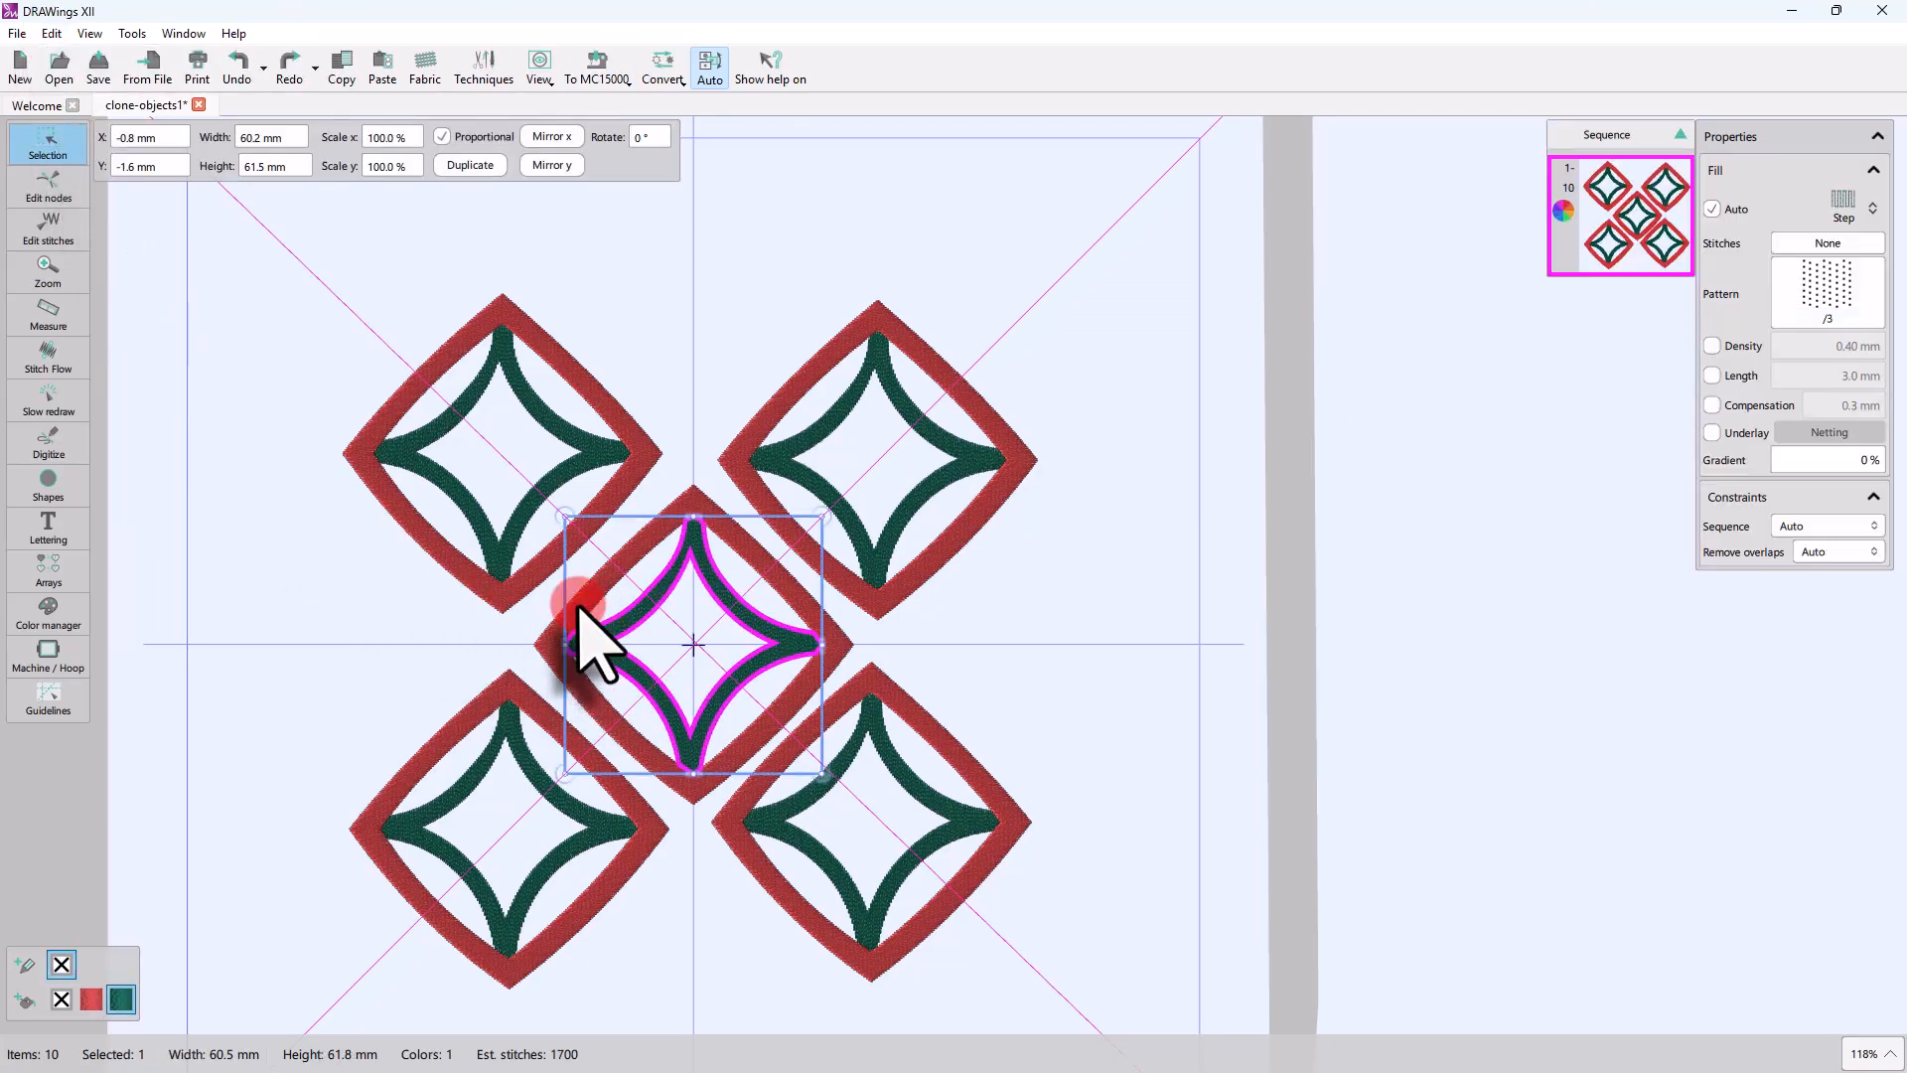
mouse_move(592, 606)
mouse_down()
mouse_move(230, 571)
mouse_move(133, 602)
mouse_move(268, 626)
mouse_move(192, 598)
mouse_up()
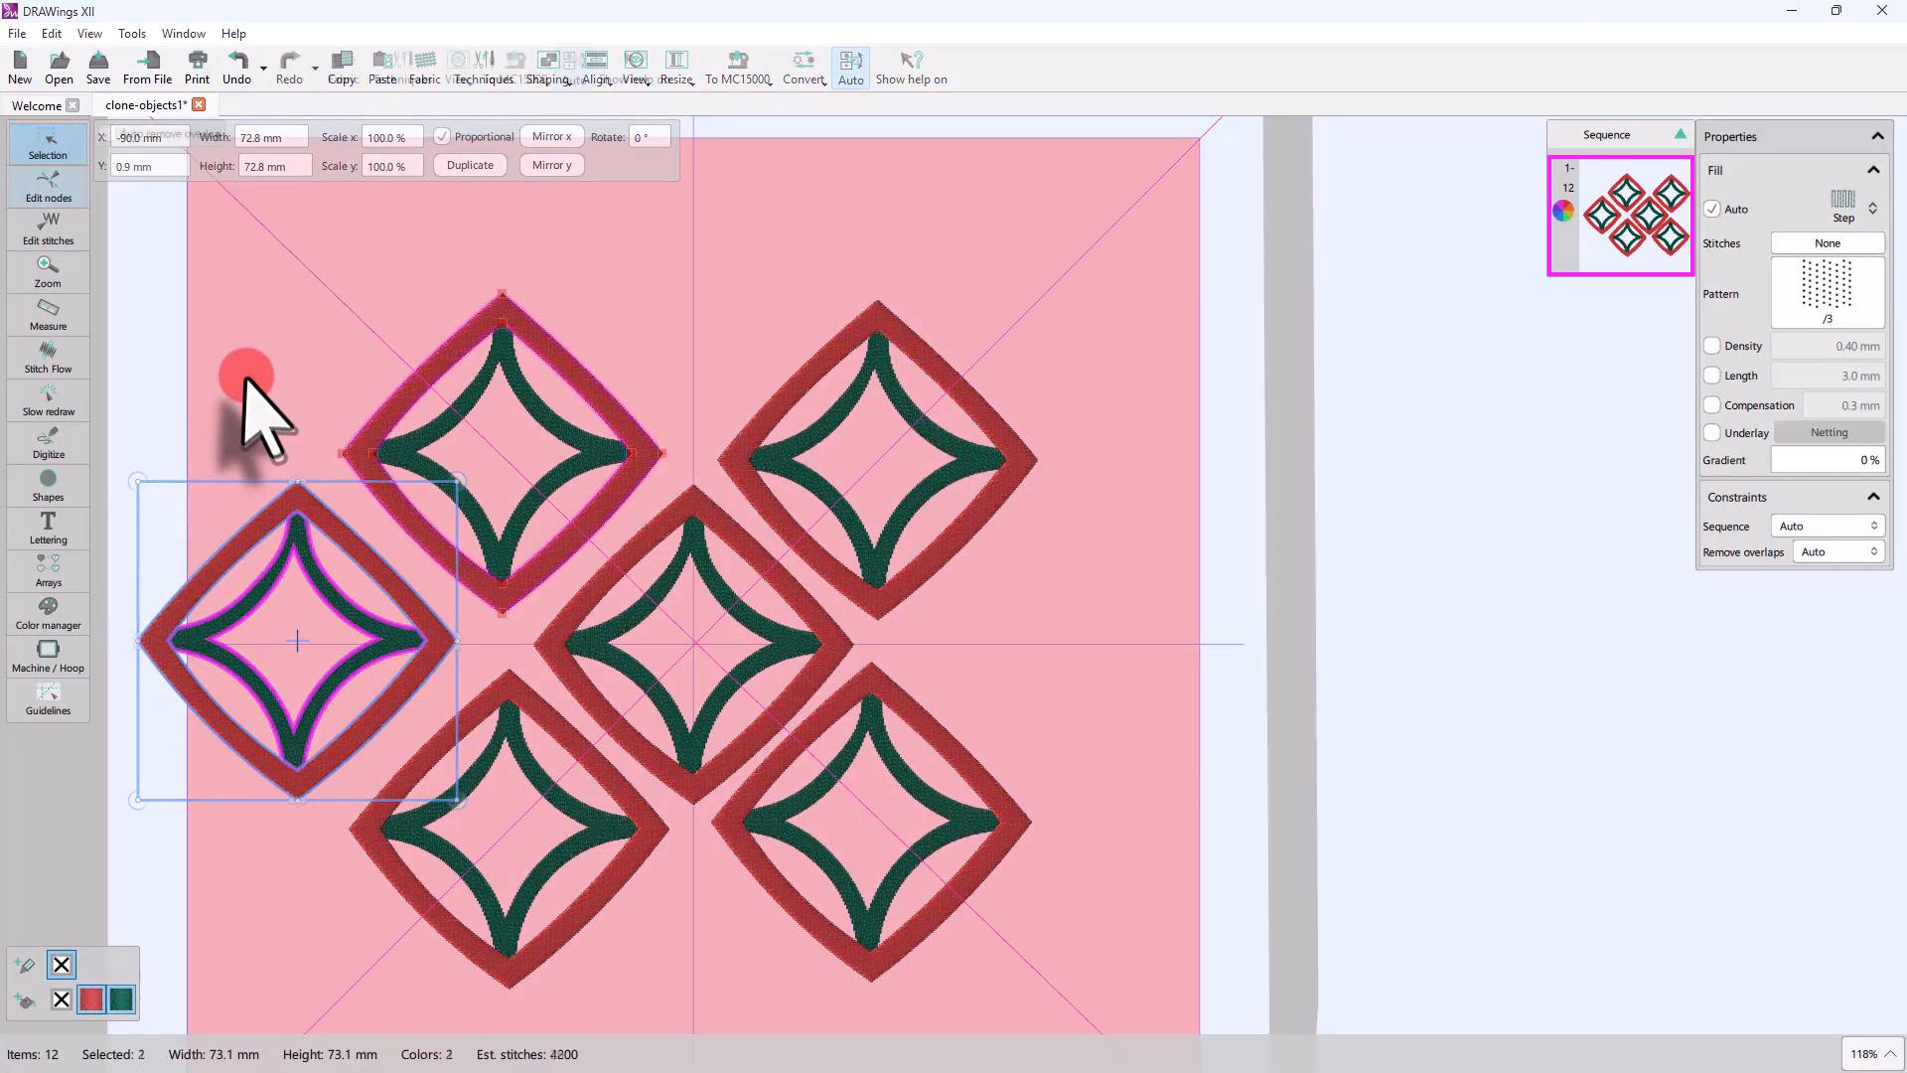
click(247, 374)
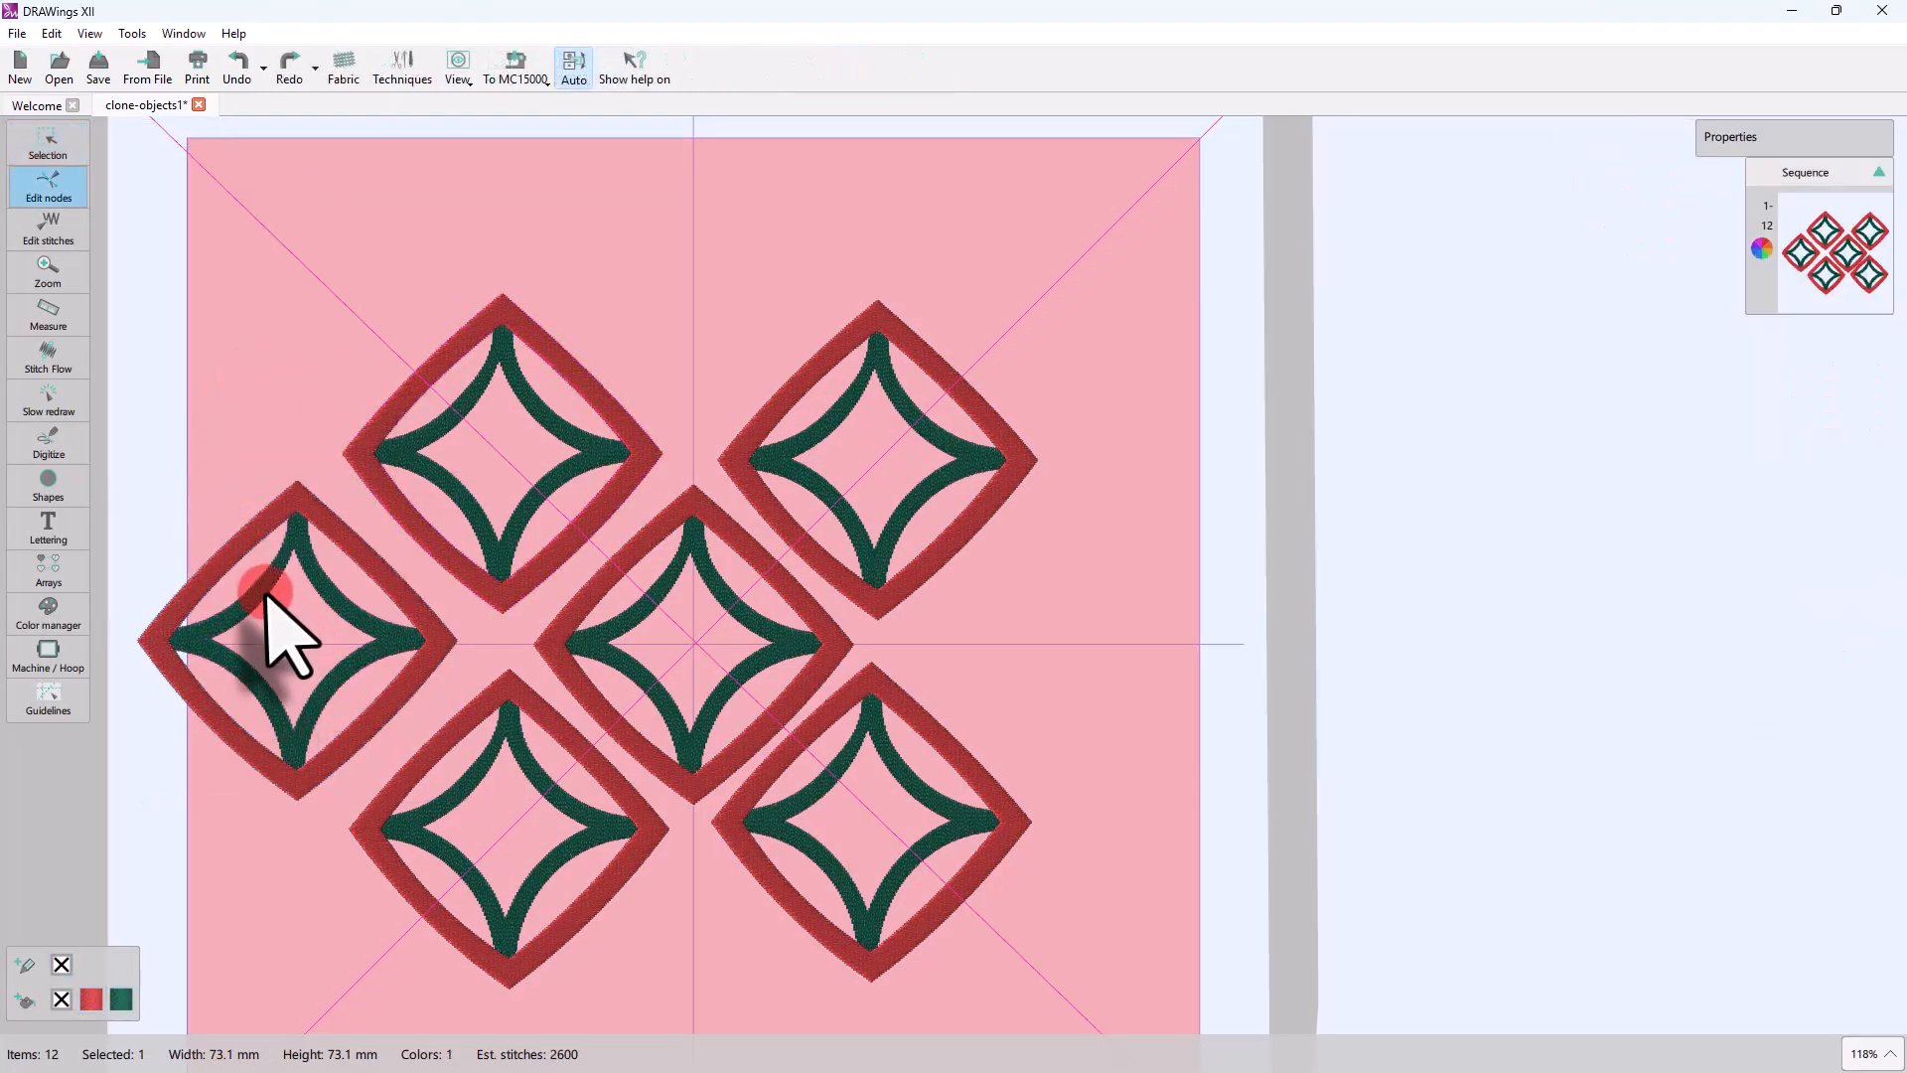
Step: Bow the upper-left and lower-right edges of the leftmost copy's red diamond further outward
click(266, 594)
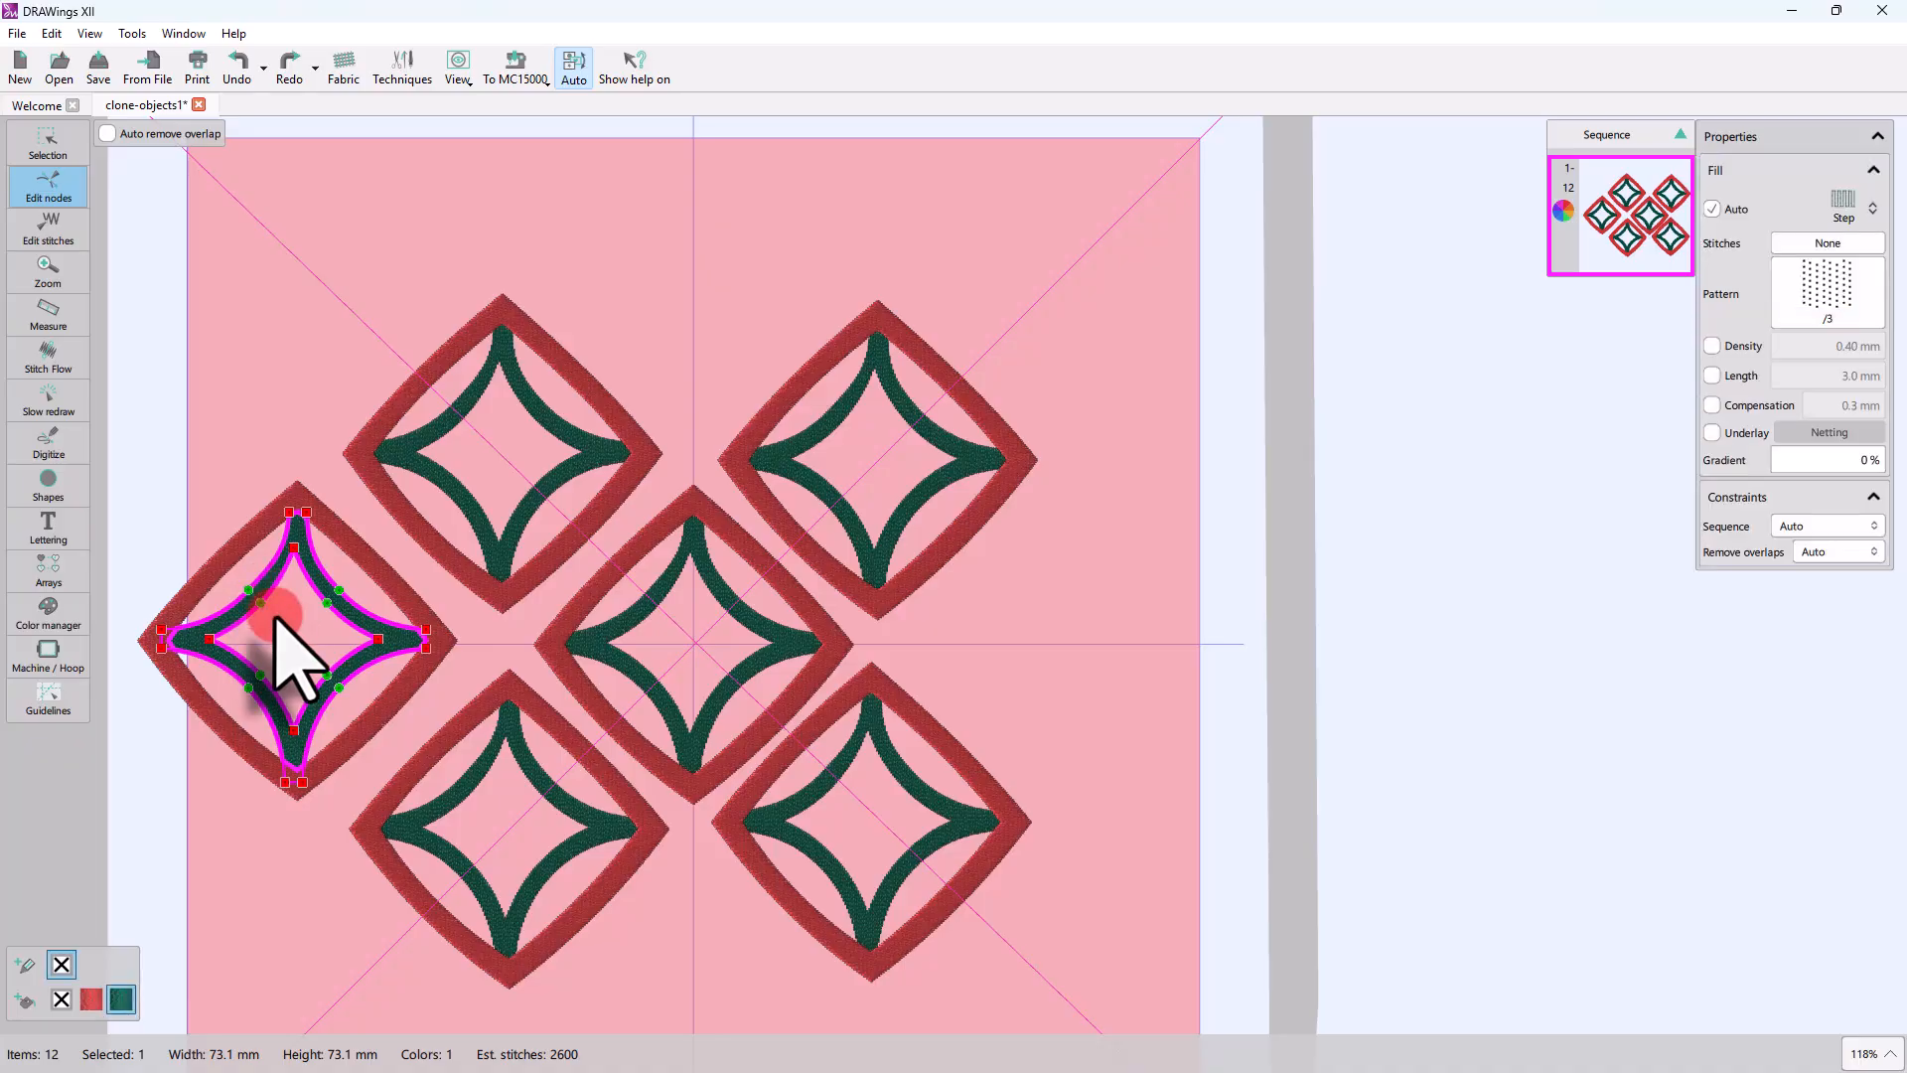
click(220, 549)
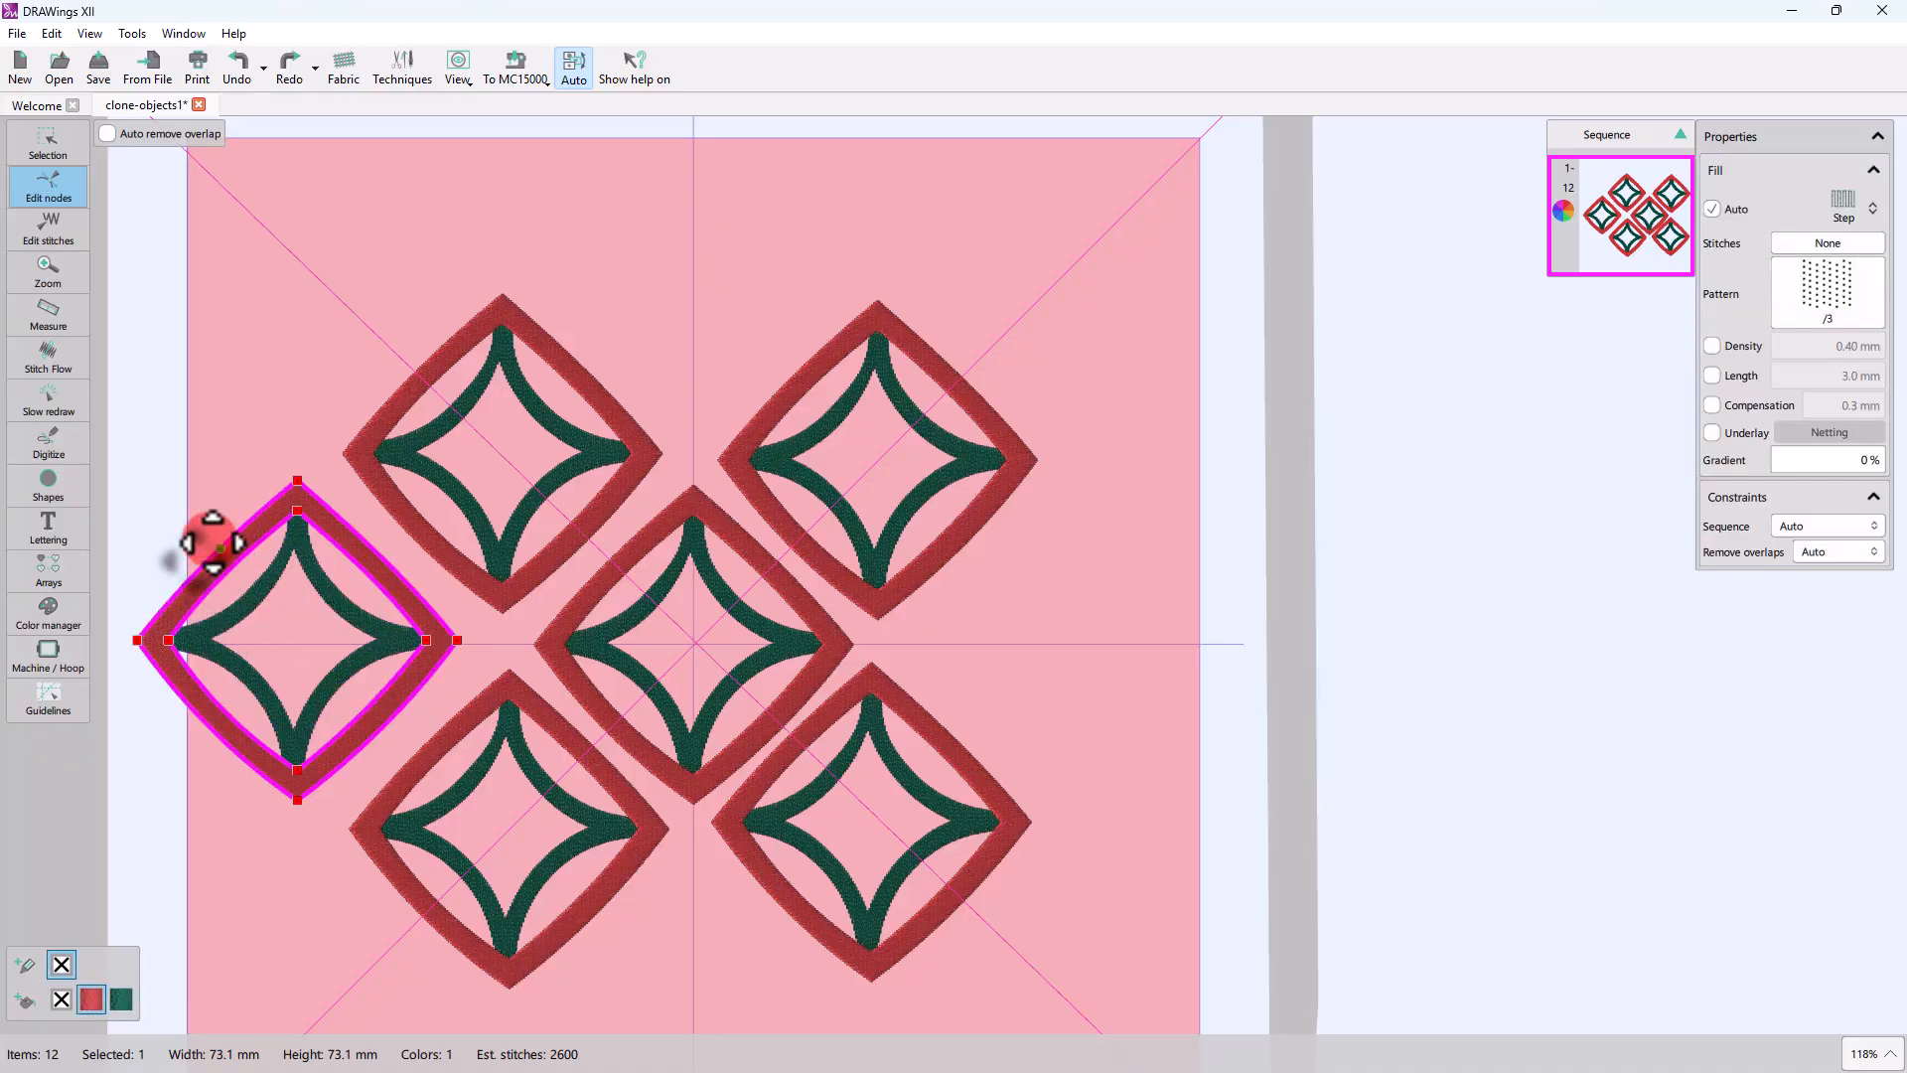
drag(212, 543, 216, 558)
drag(384, 733, 370, 715)
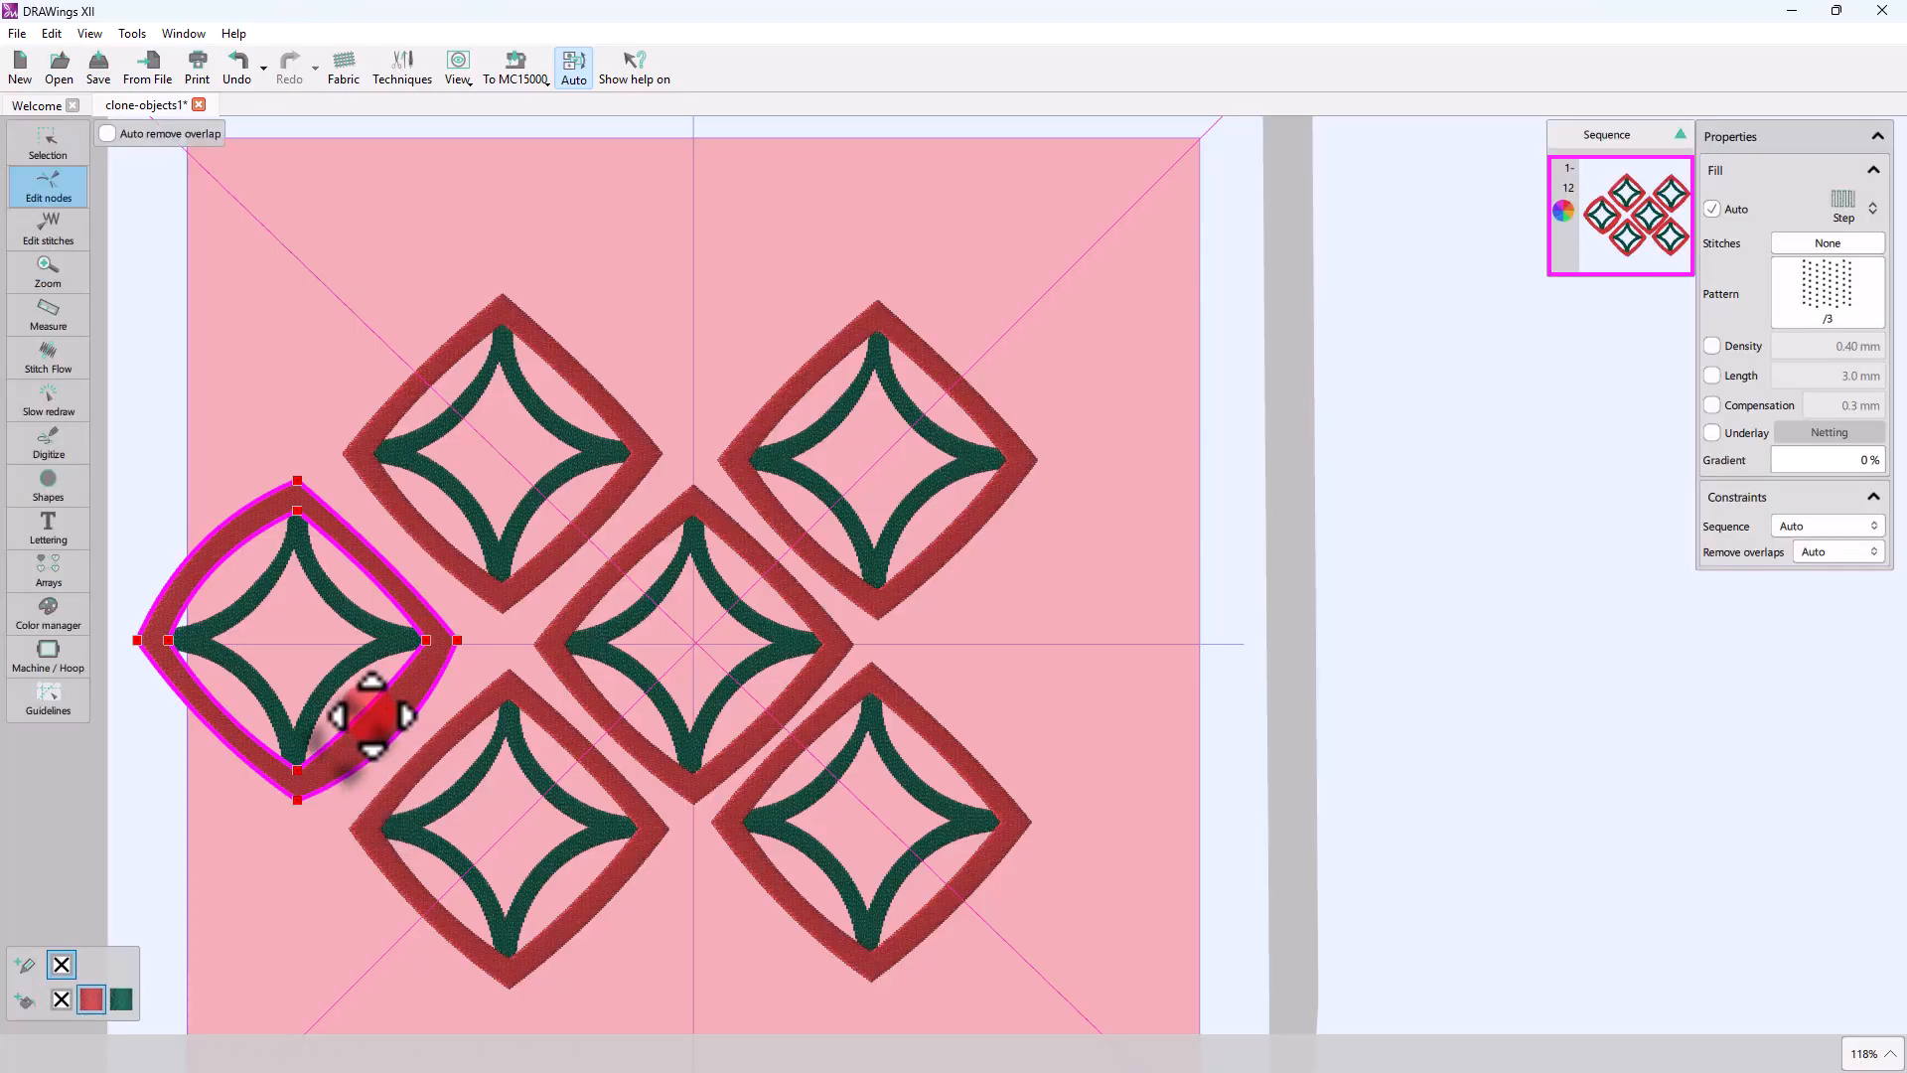
Step: Rotate all nodes of the upper-left motif's green star clockwise until its points lie roughly along the diagonals
click(449, 698)
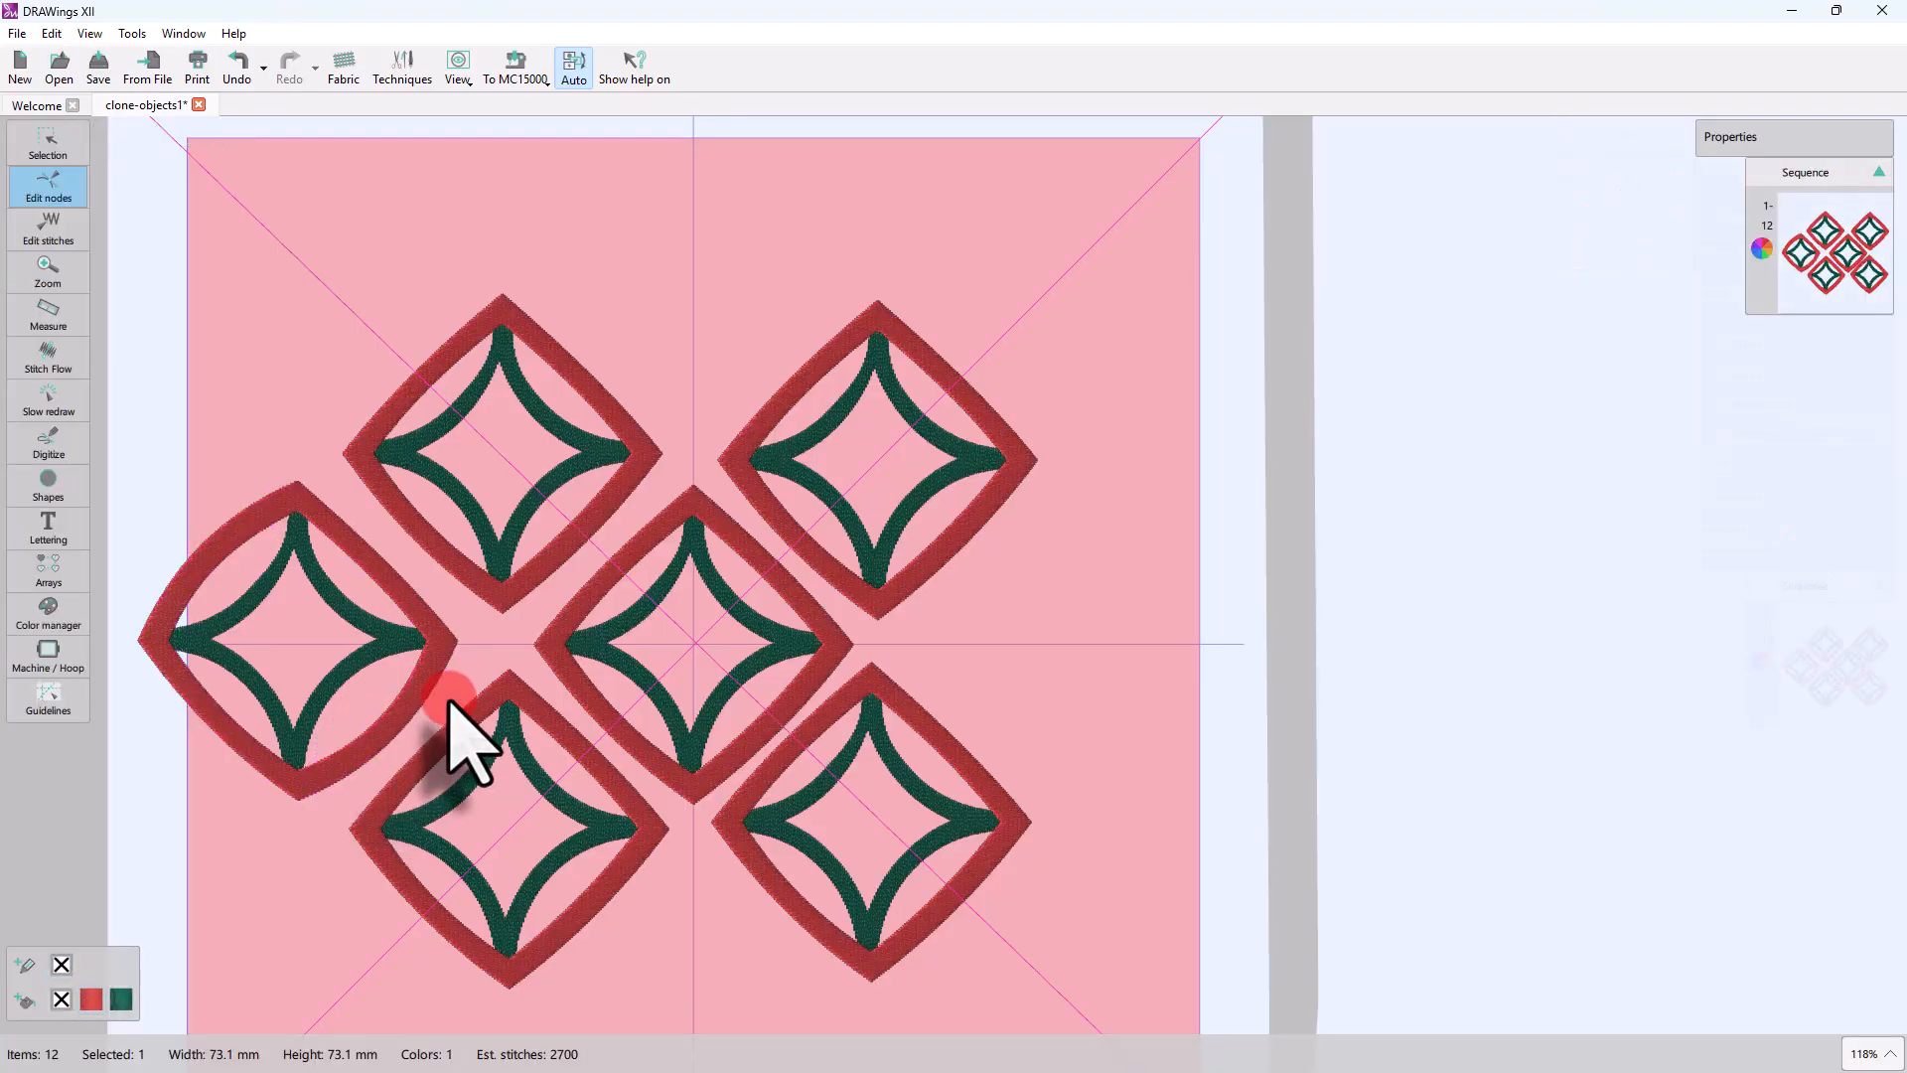
click(548, 552)
click(600, 451)
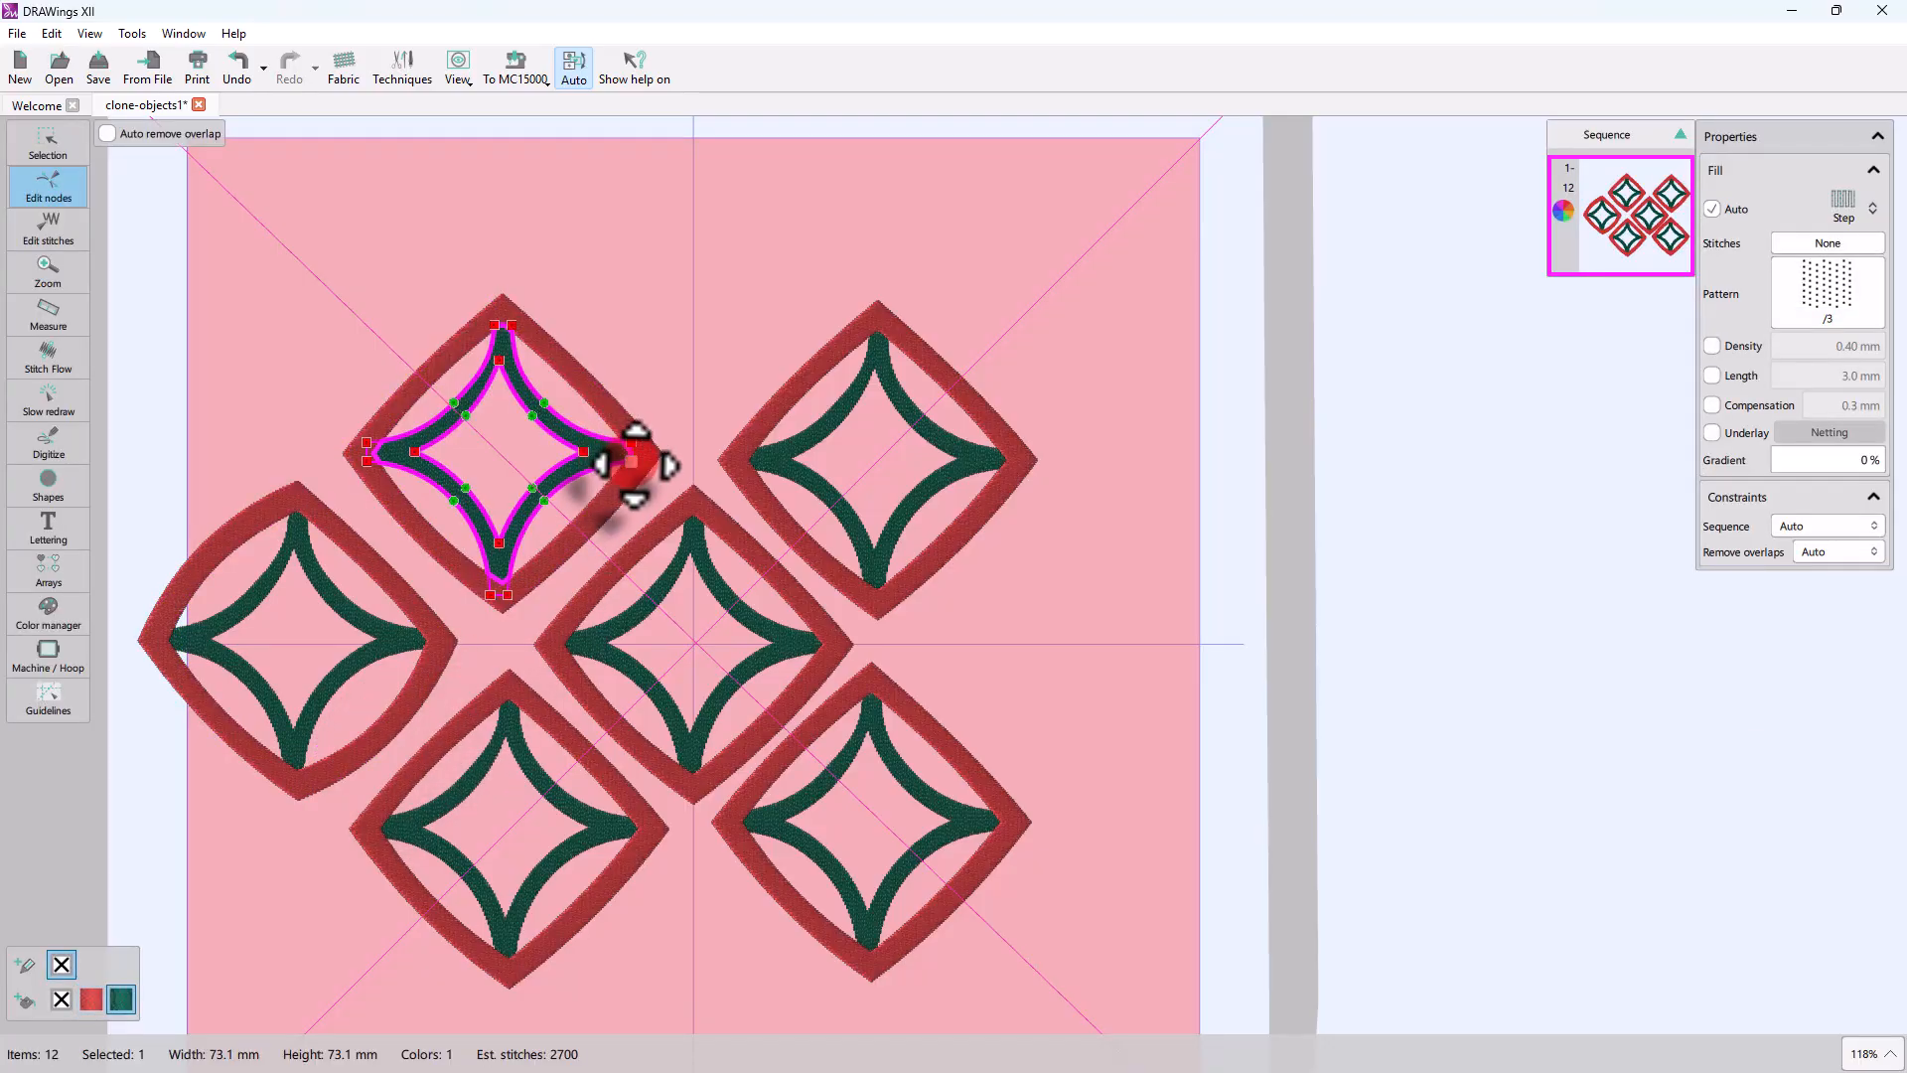
right_click(632, 463)
click(695, 480)
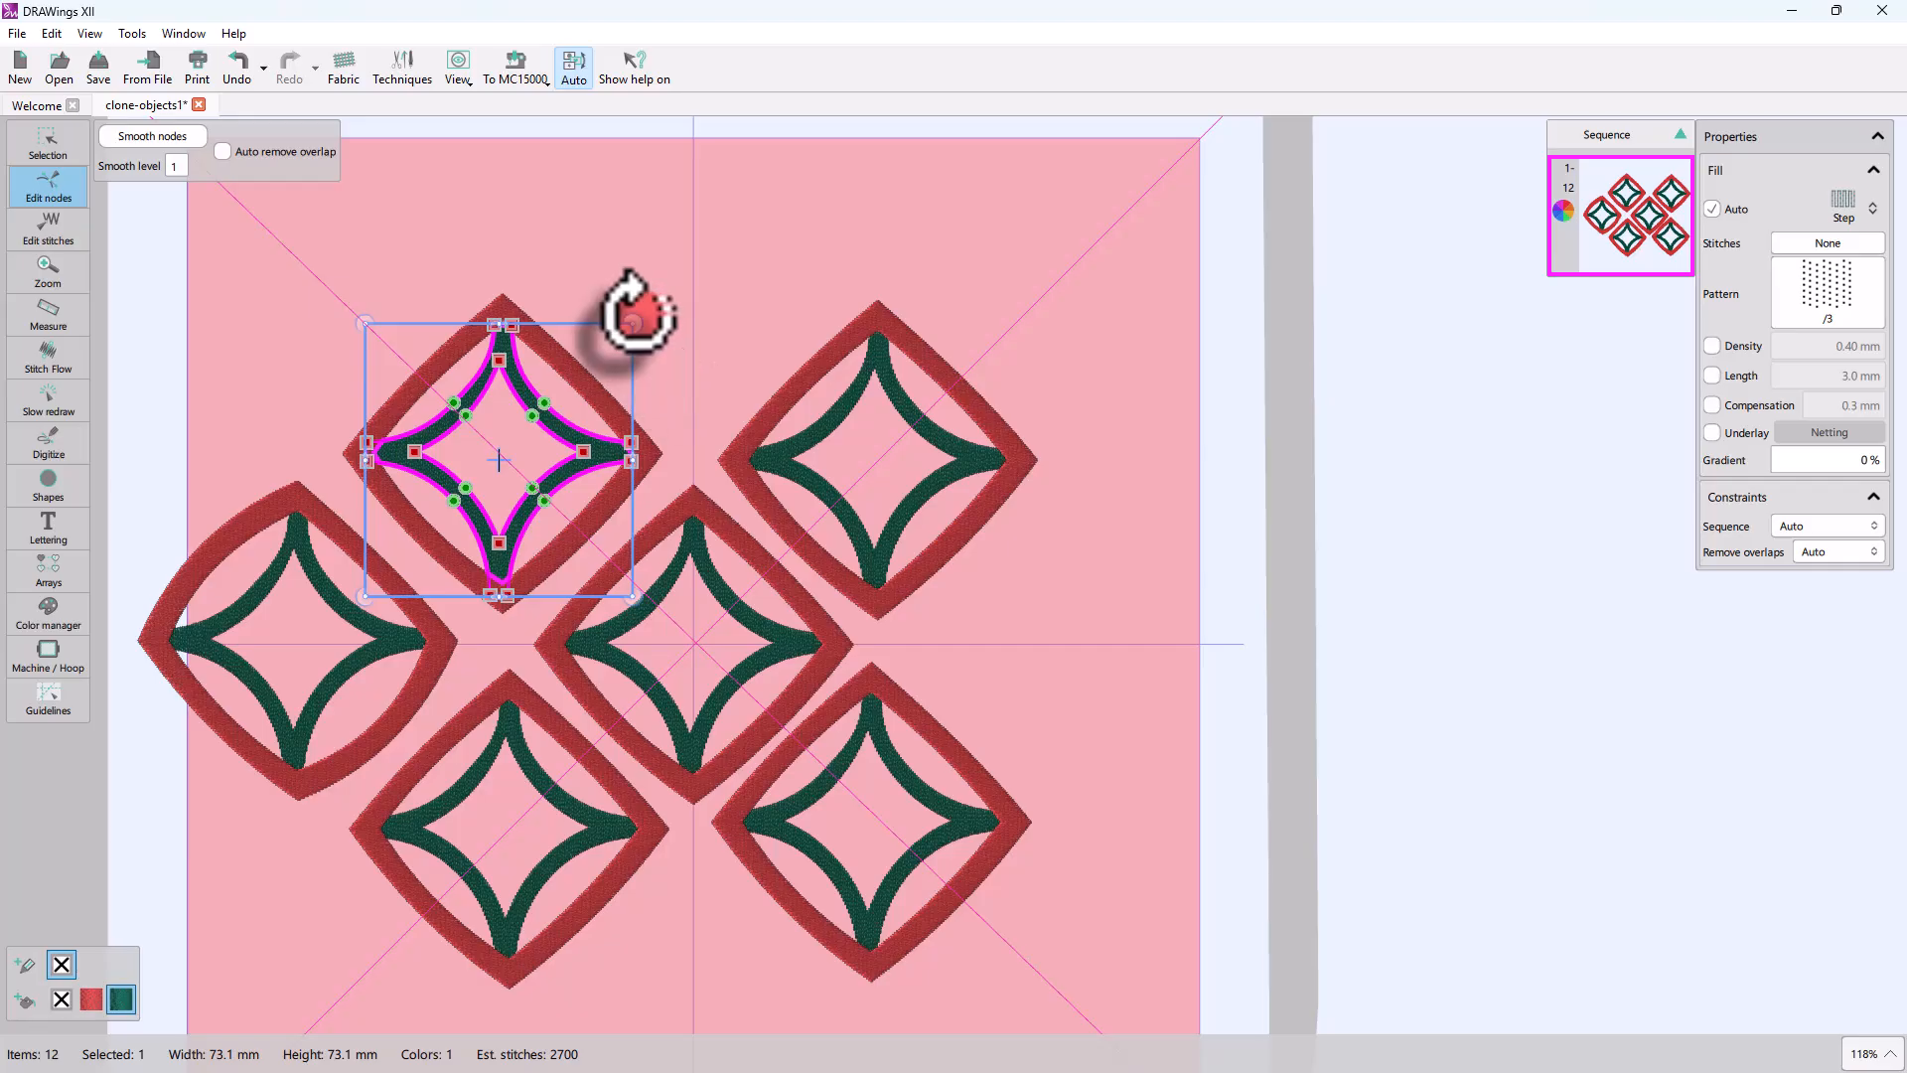
drag(630, 319, 651, 455)
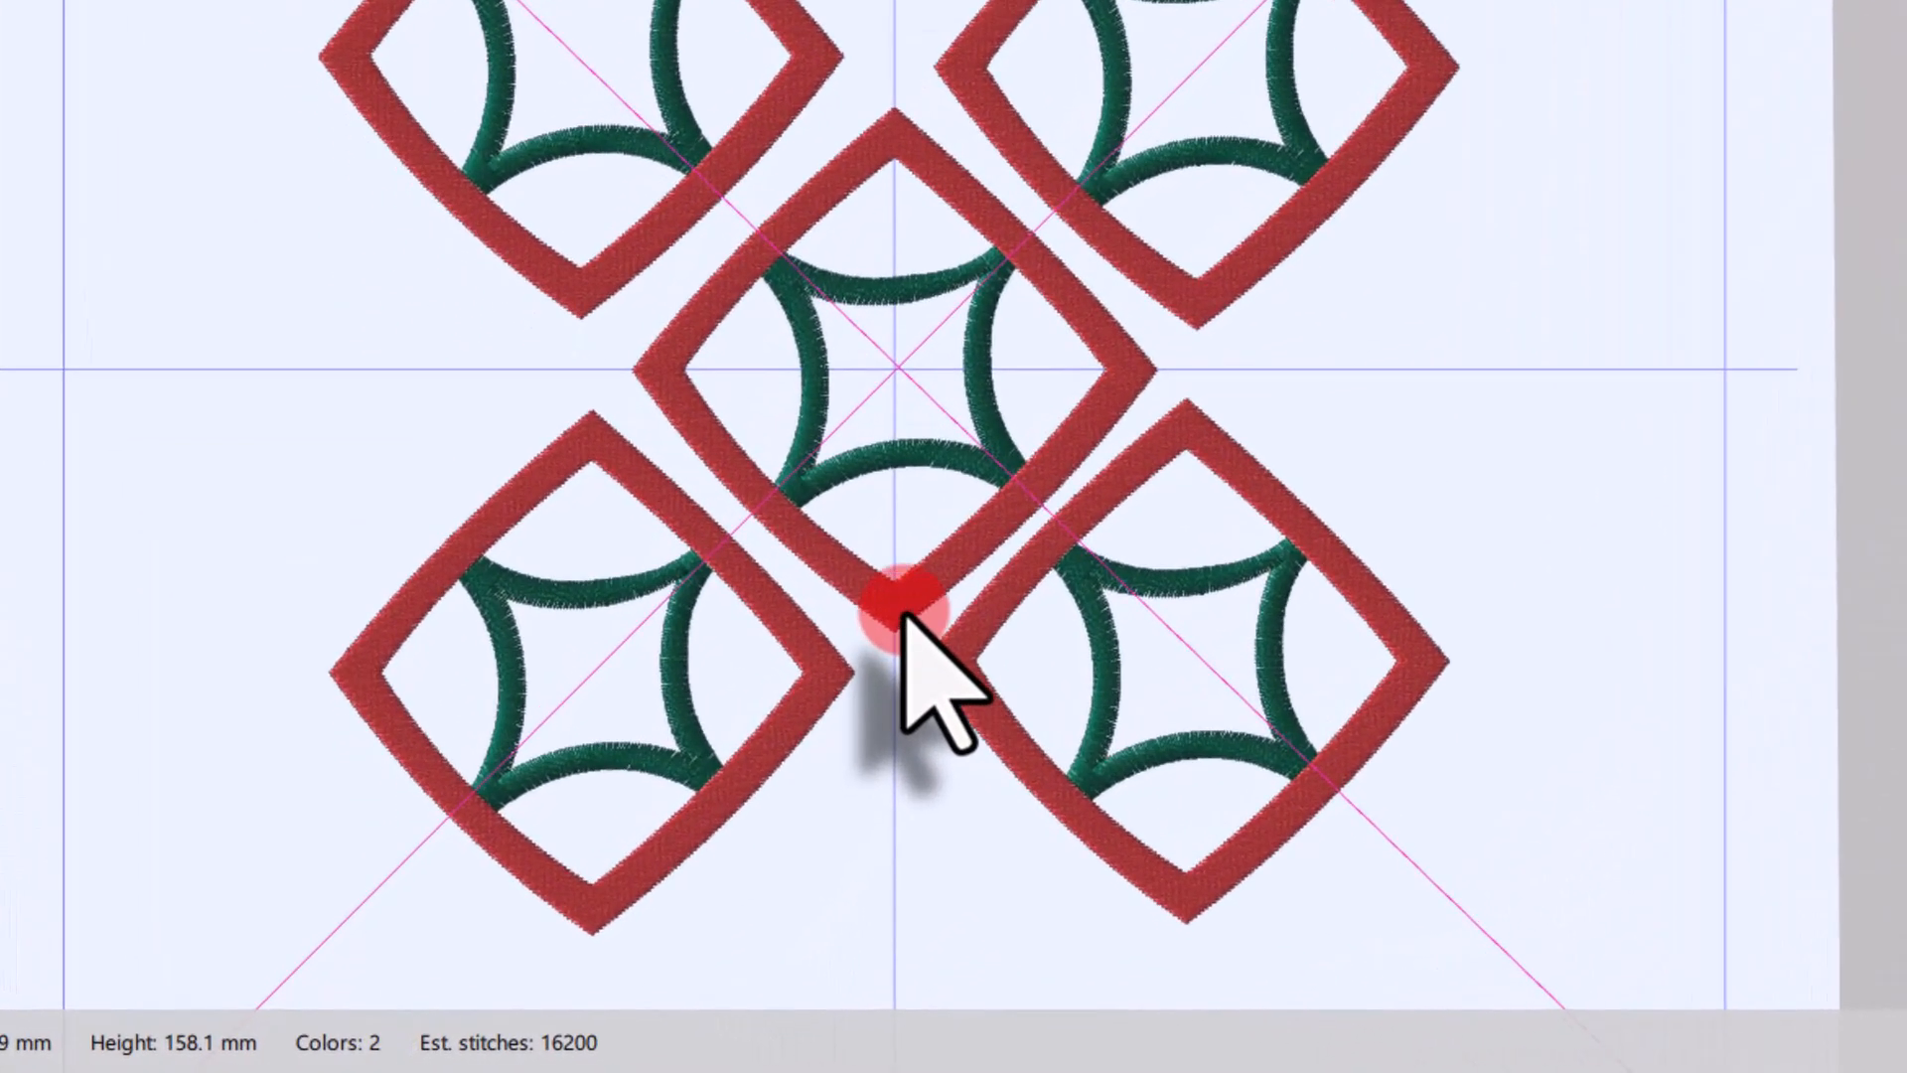
Step: Select all clones of the central motif's red diamond
click(695, 786)
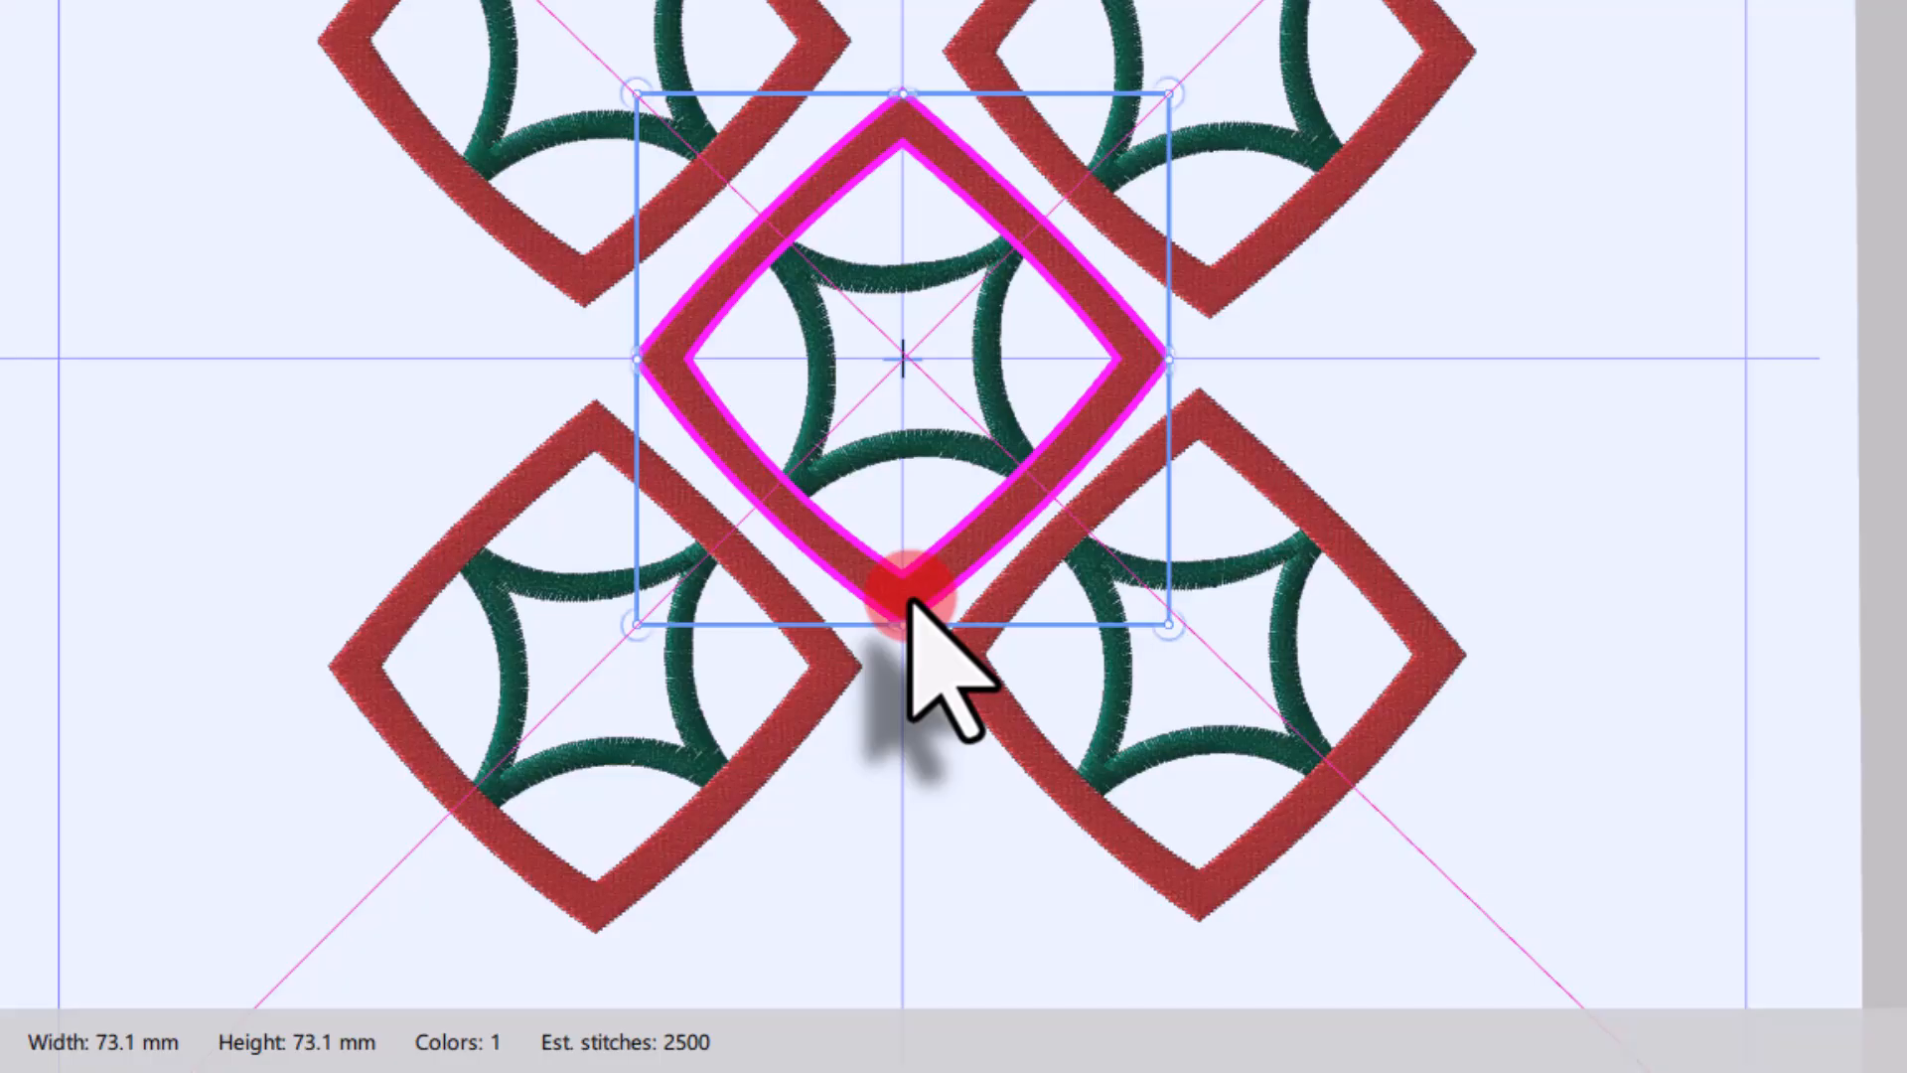
right_click(914, 598)
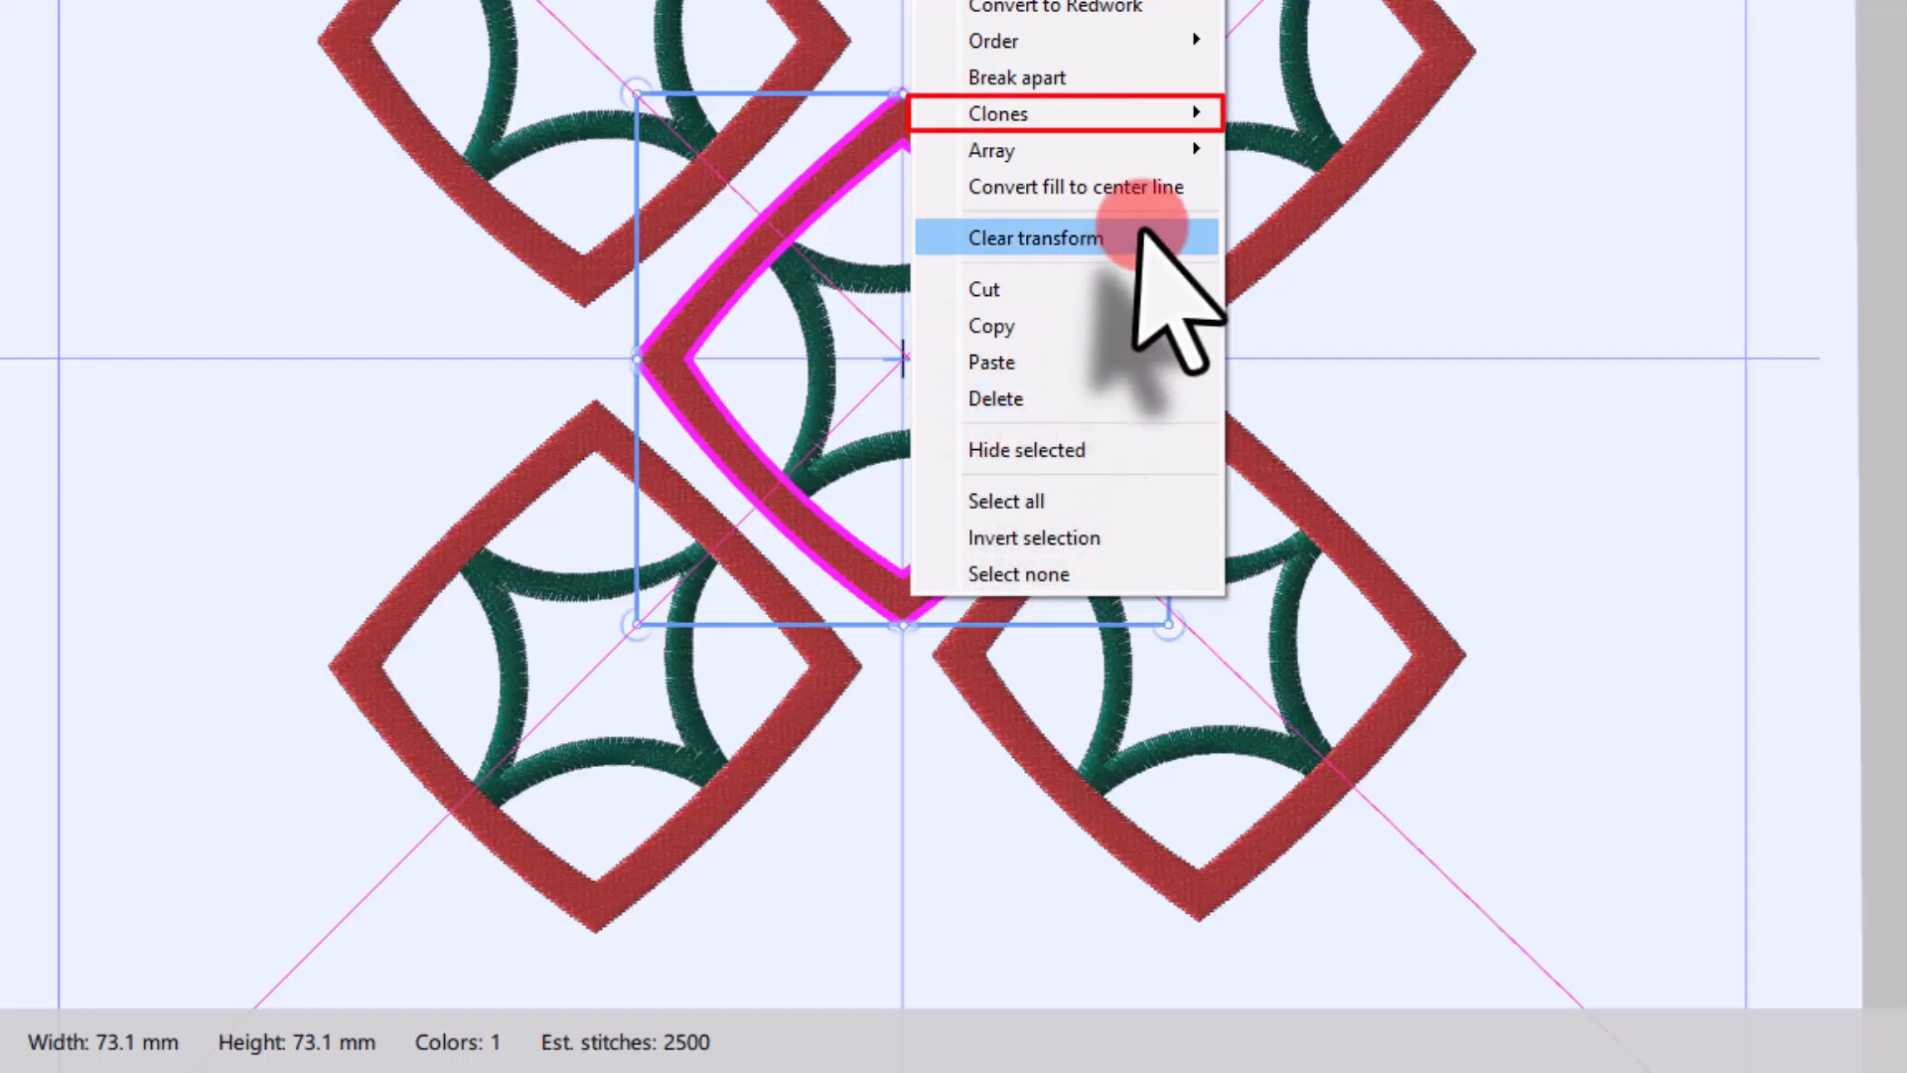
mouse_move(1033, 117)
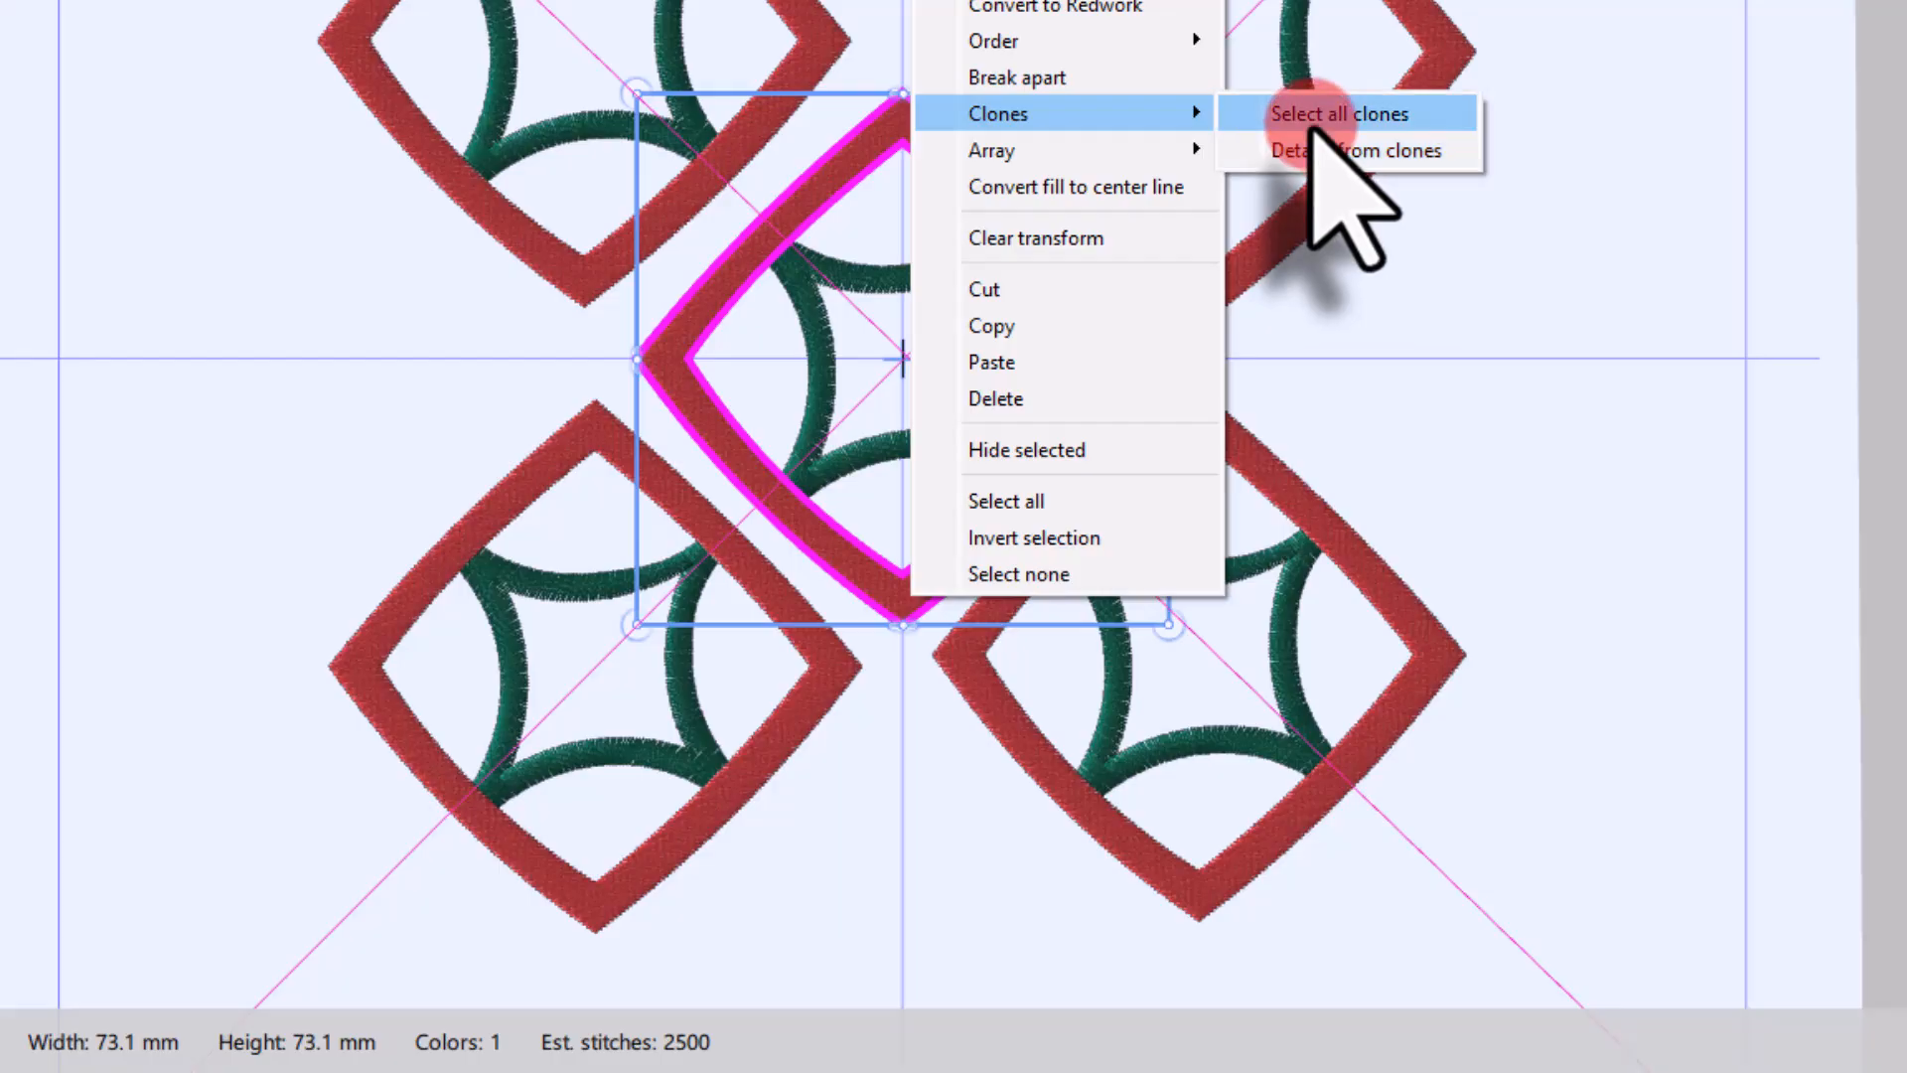
click(1296, 114)
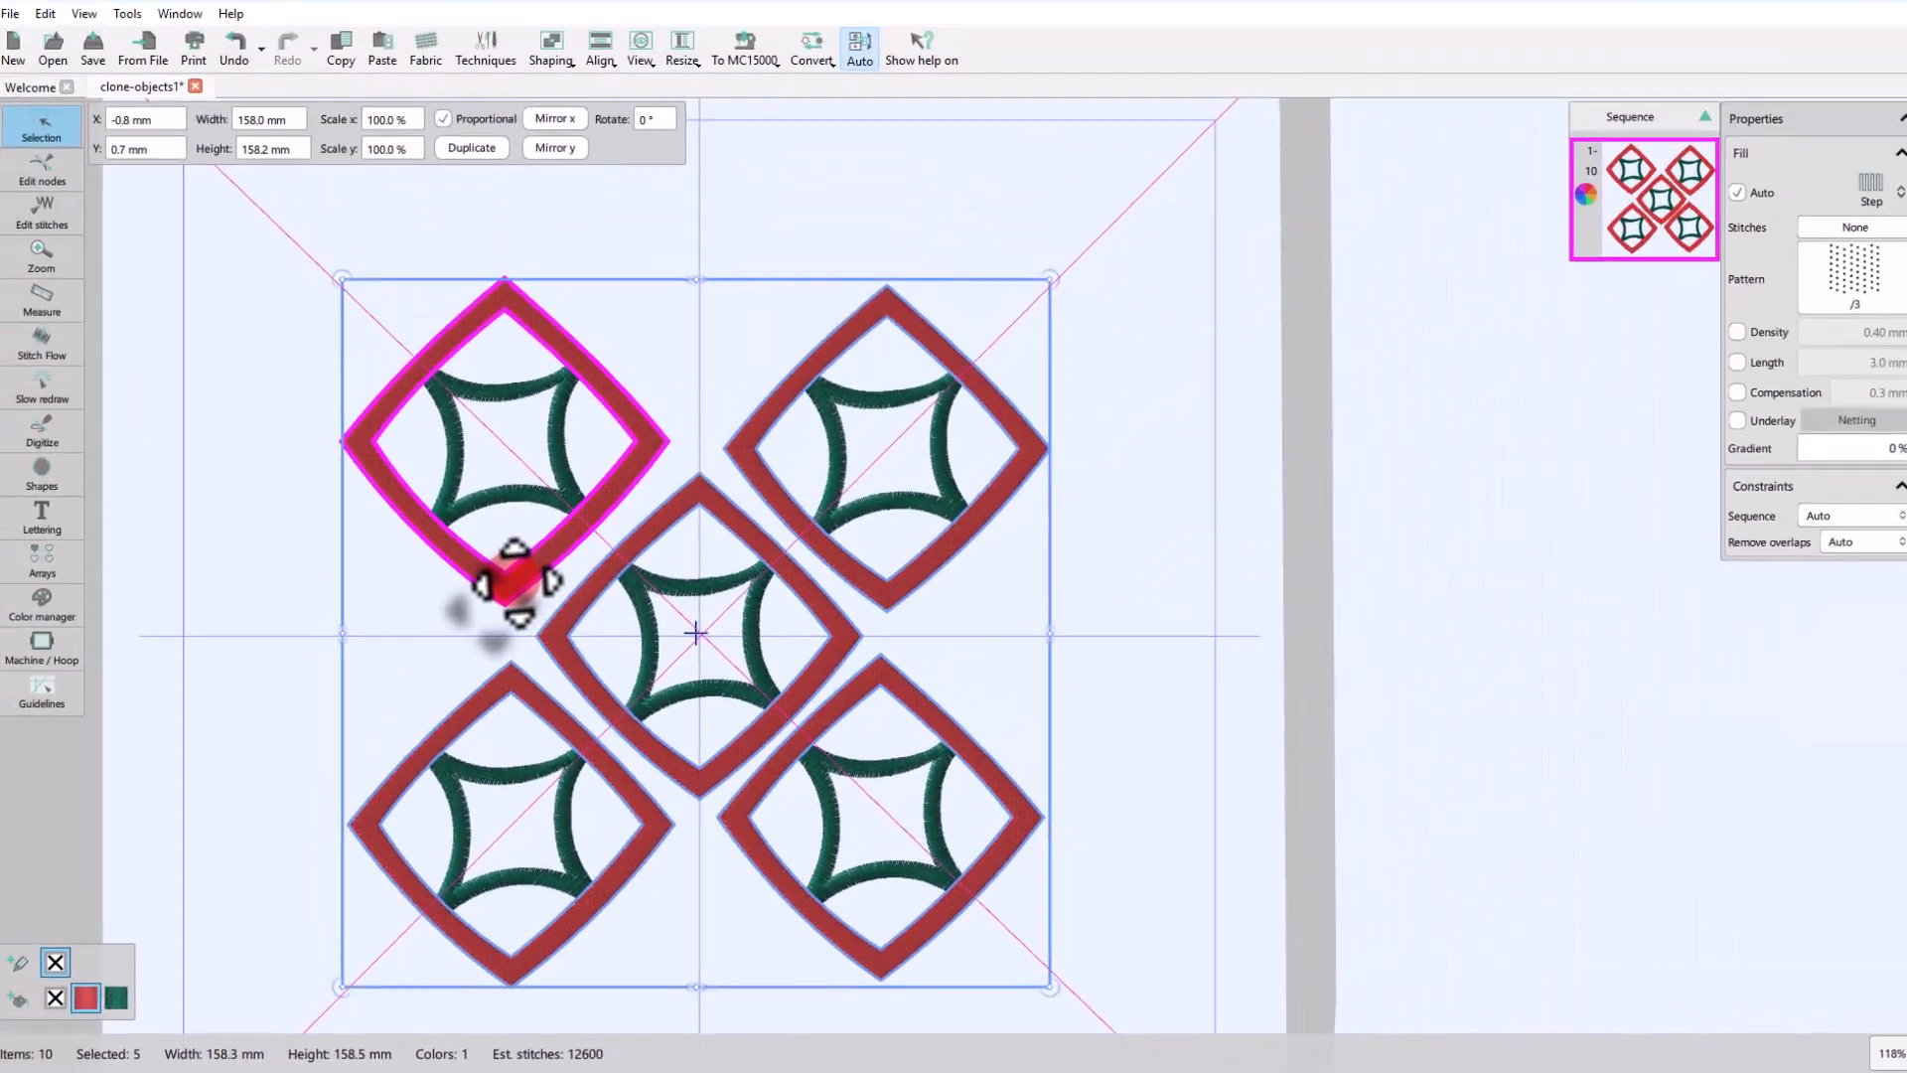
drag(512, 581, 1251, 560)
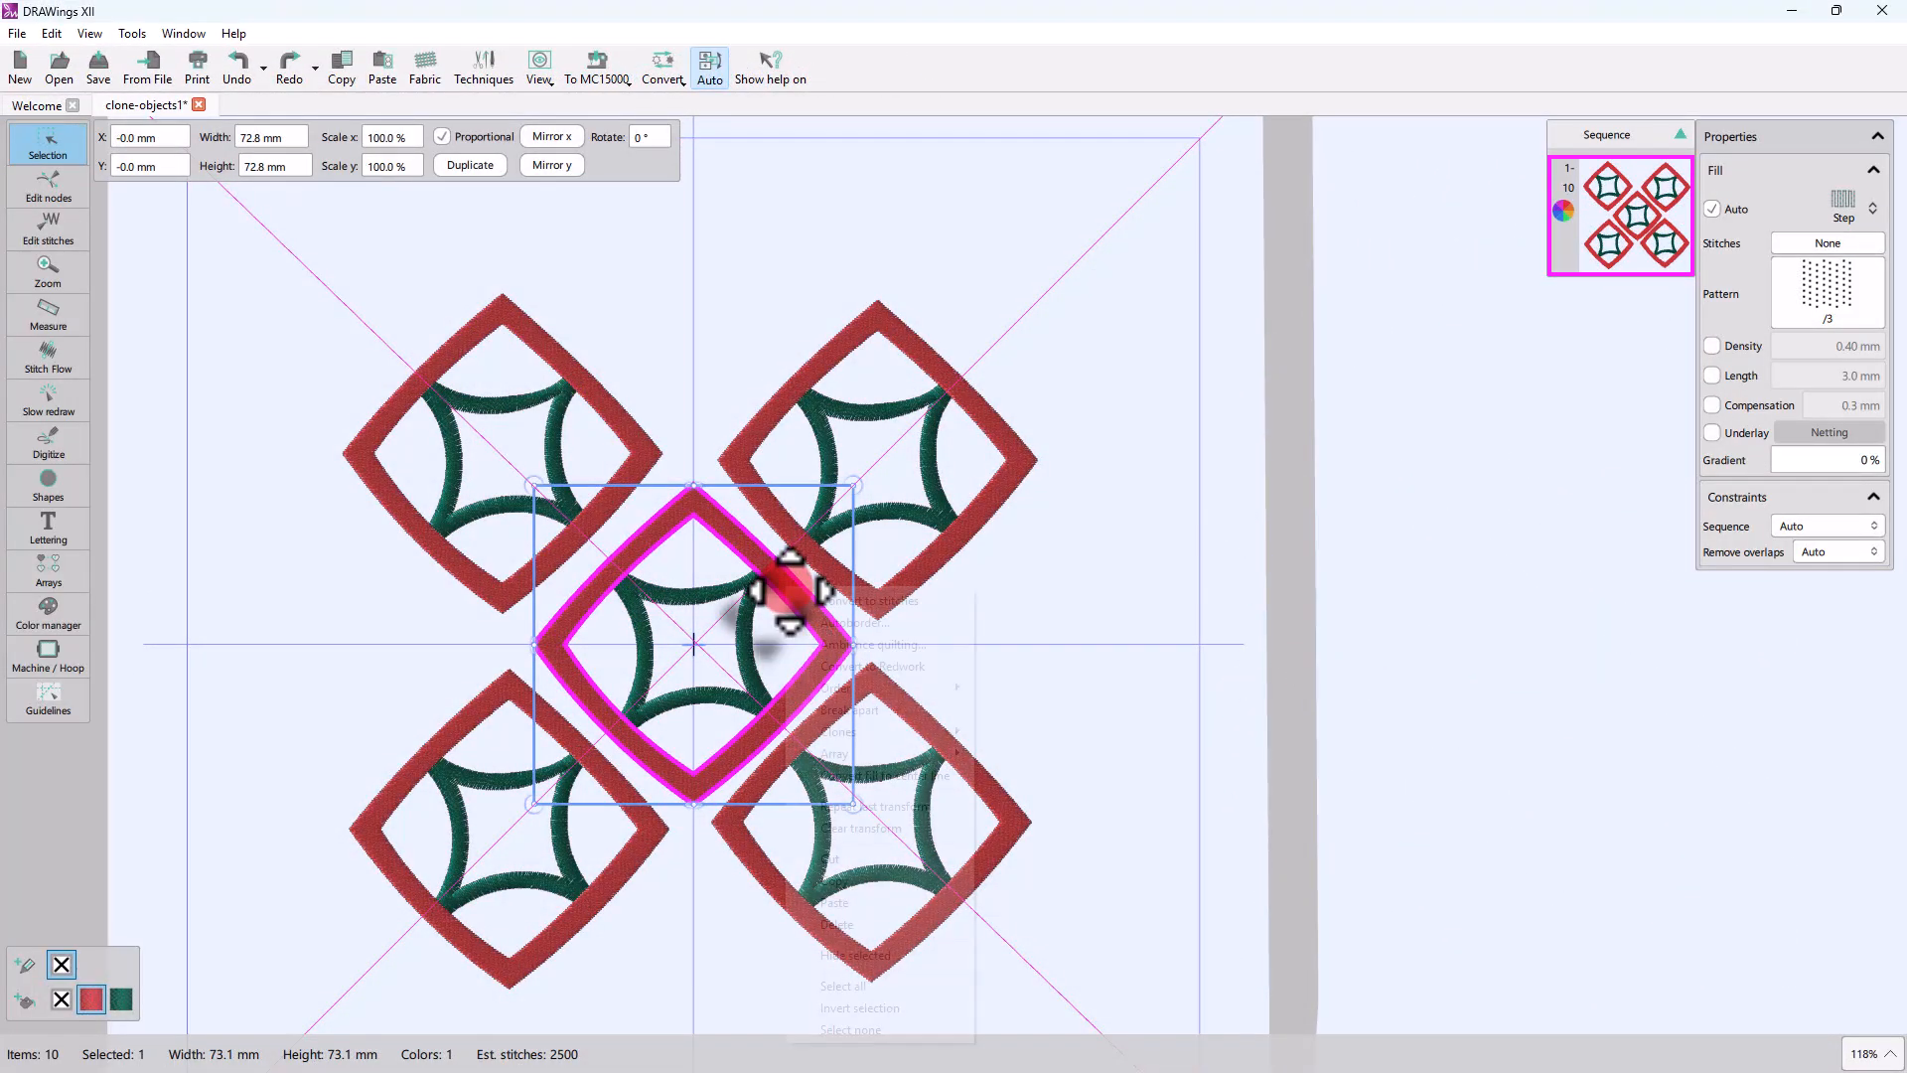
Step: Detach the central motif's red diamond from its clones
right_click(787, 591)
mouse_move(882, 735)
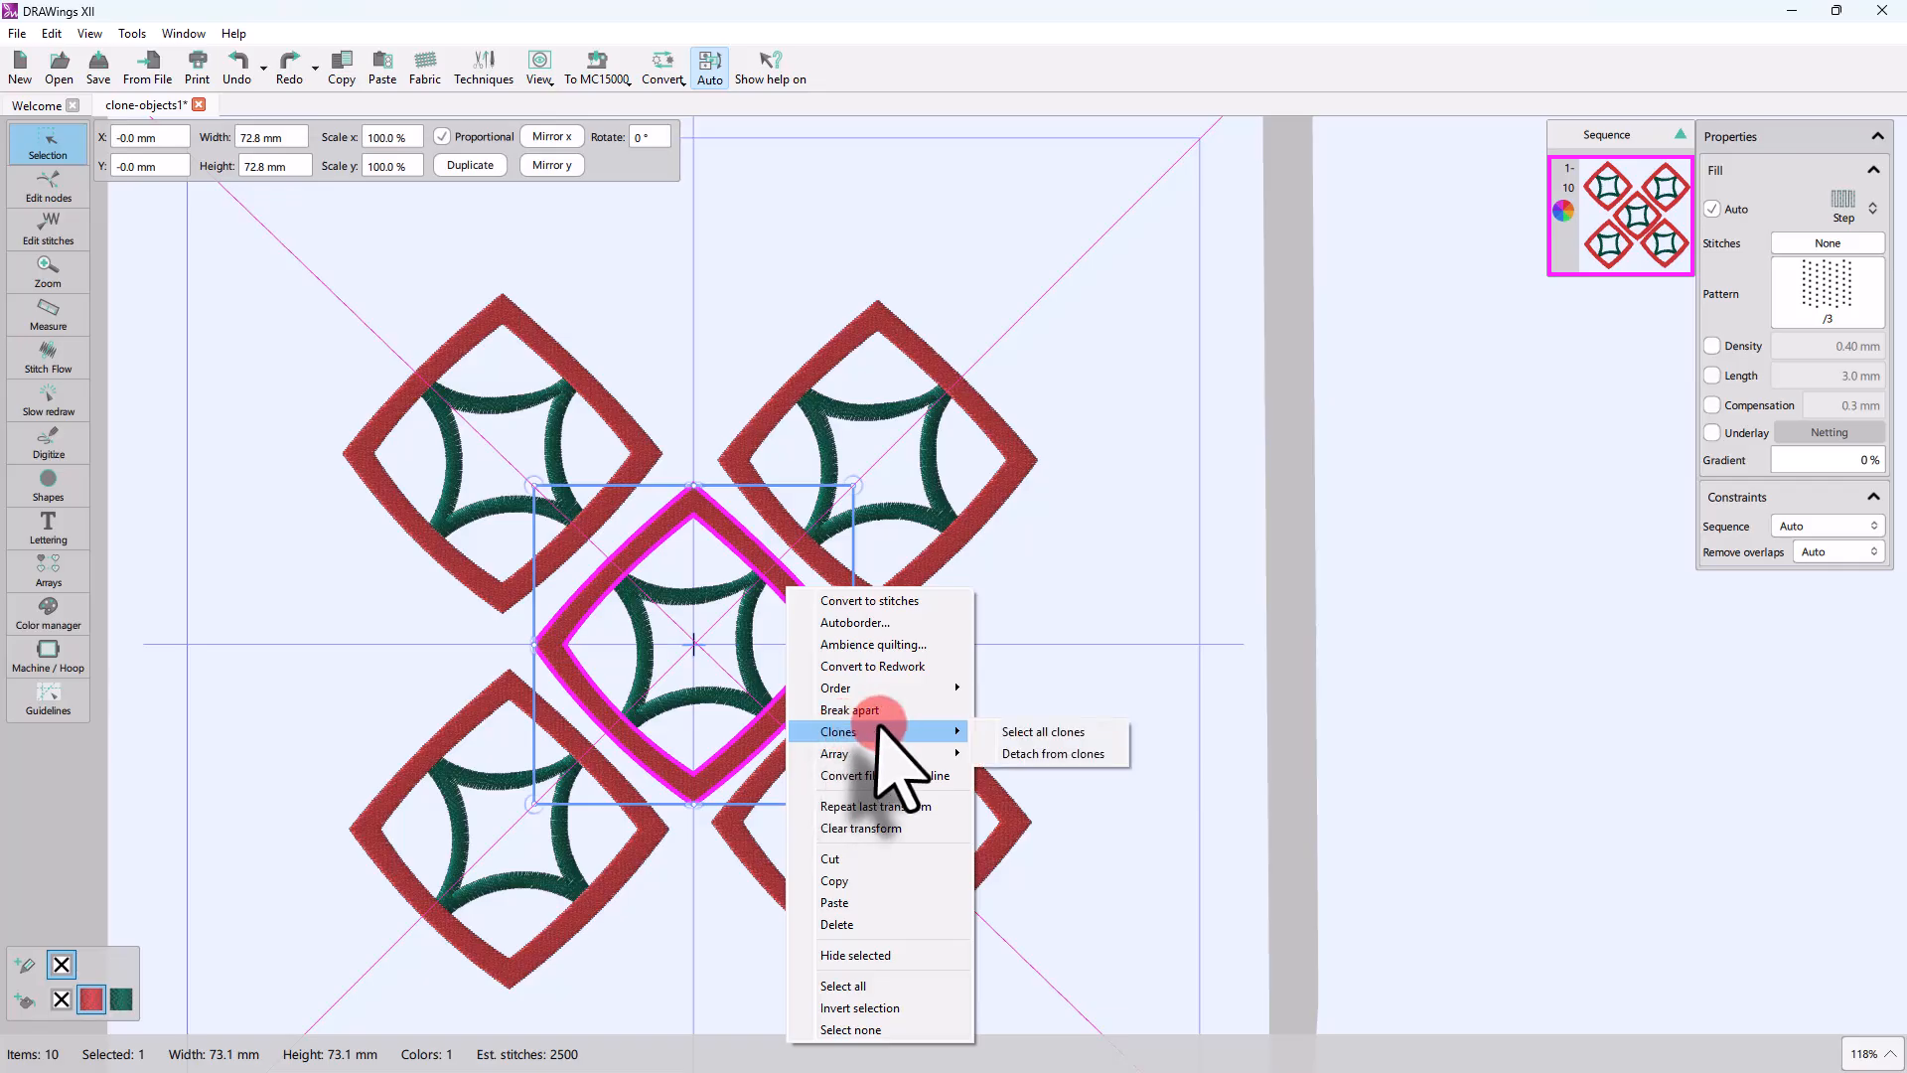
click(1033, 733)
Step: Rotate all nodes of the upper-right red diamond clockwise until it stands as a slightly tilted square
click(946, 548)
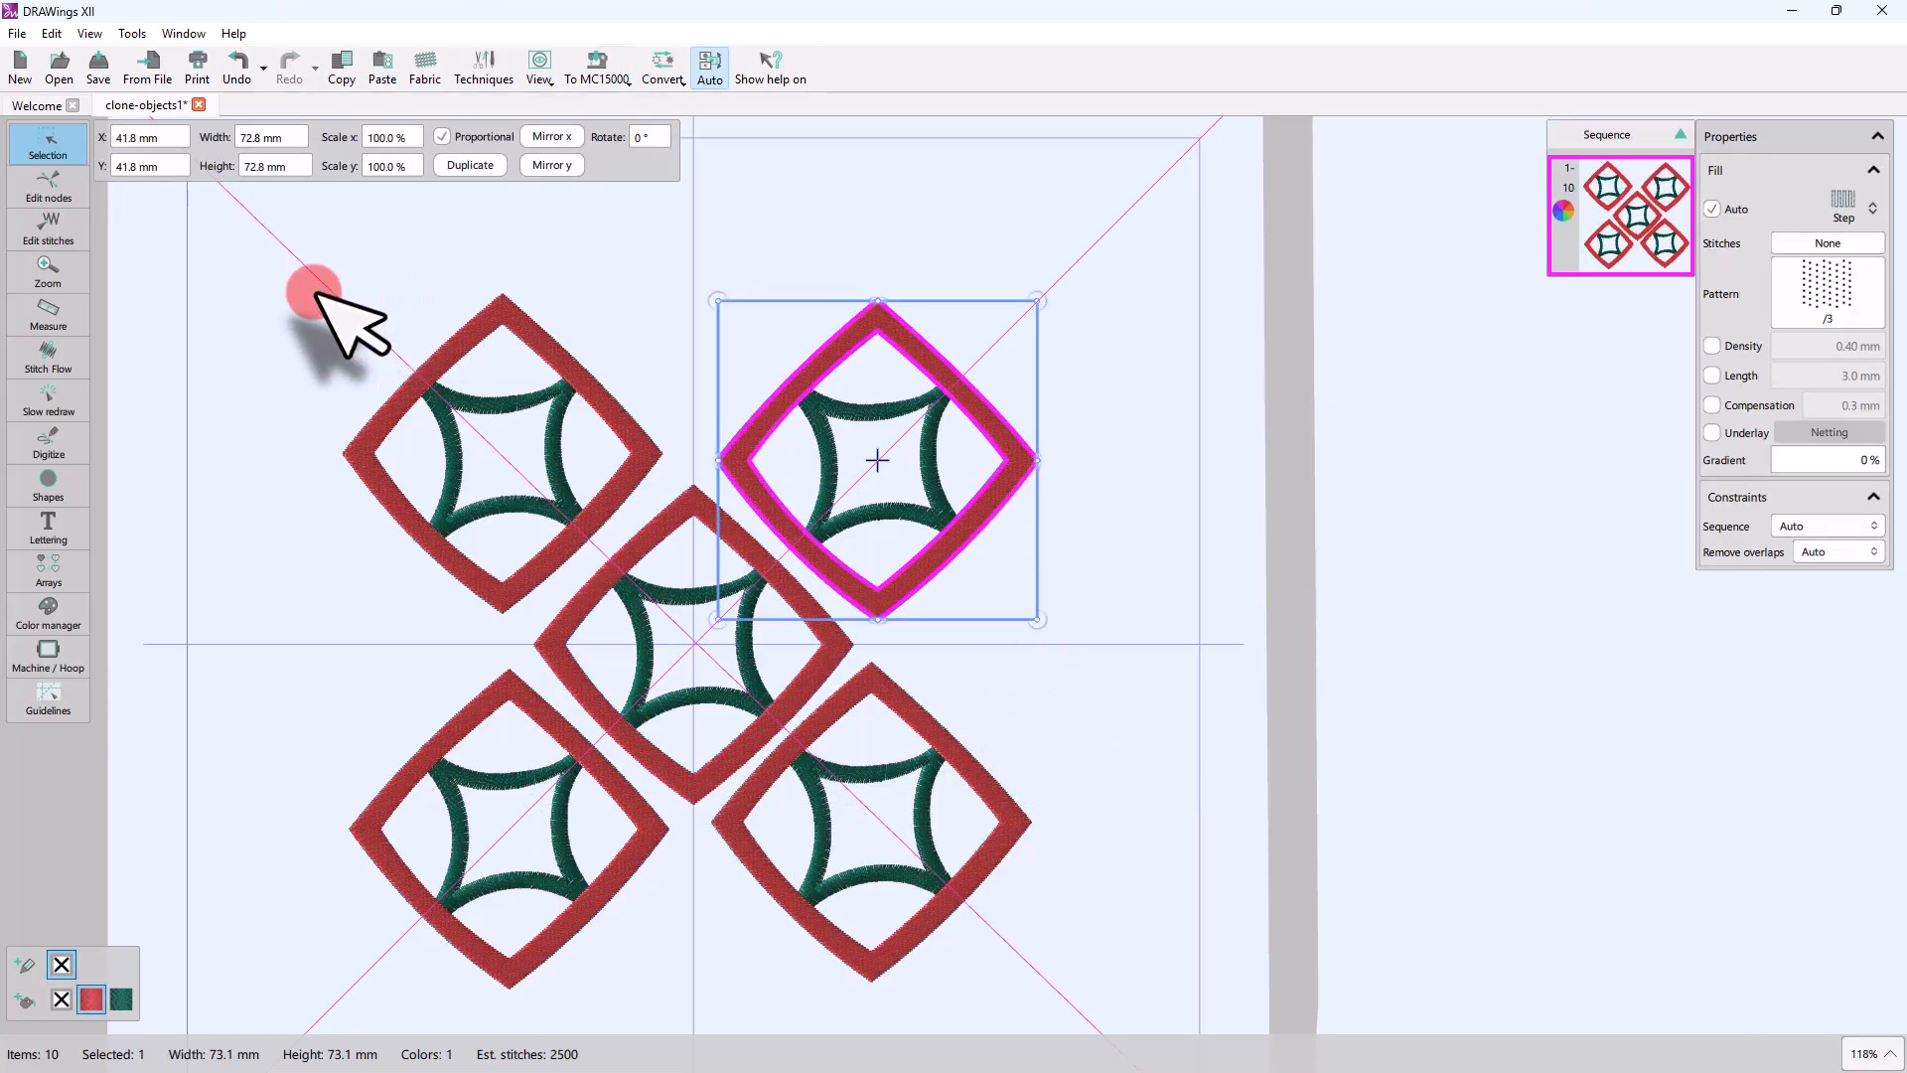
click(35, 193)
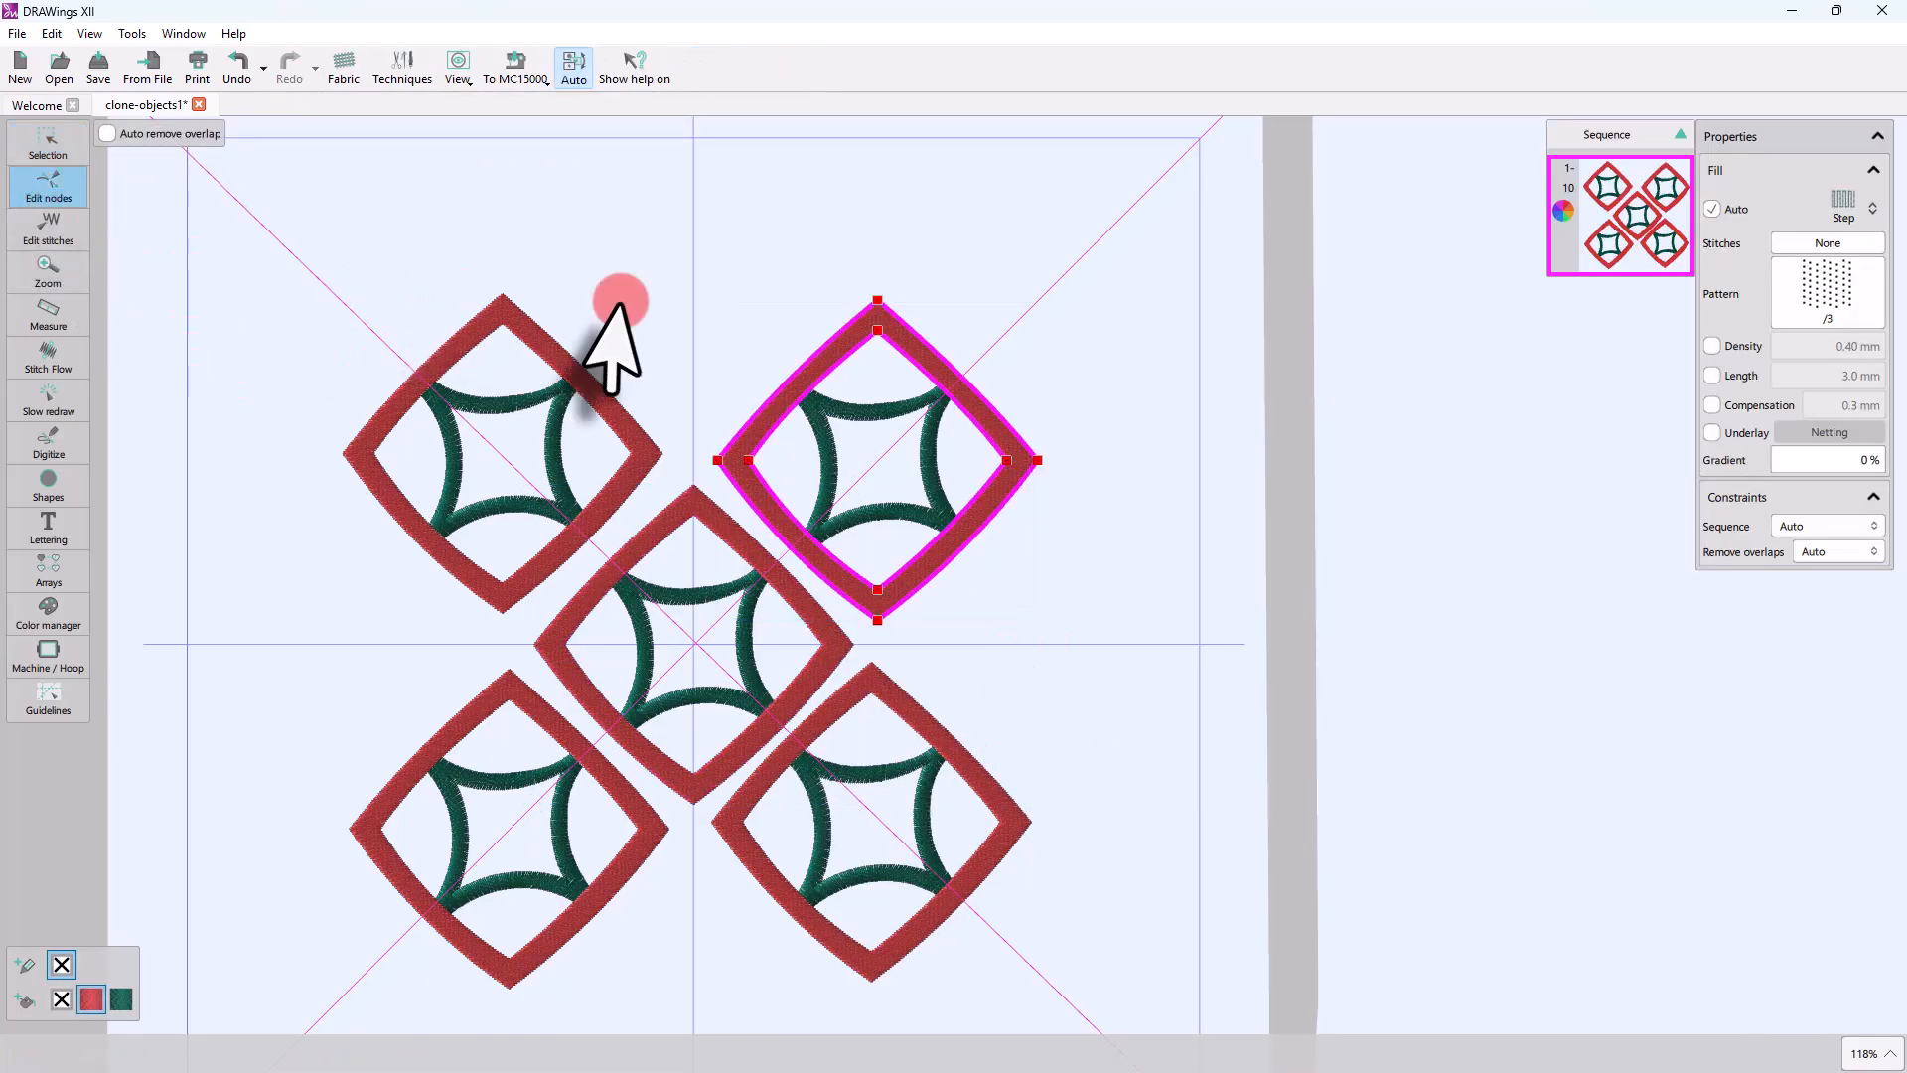
click(1038, 462)
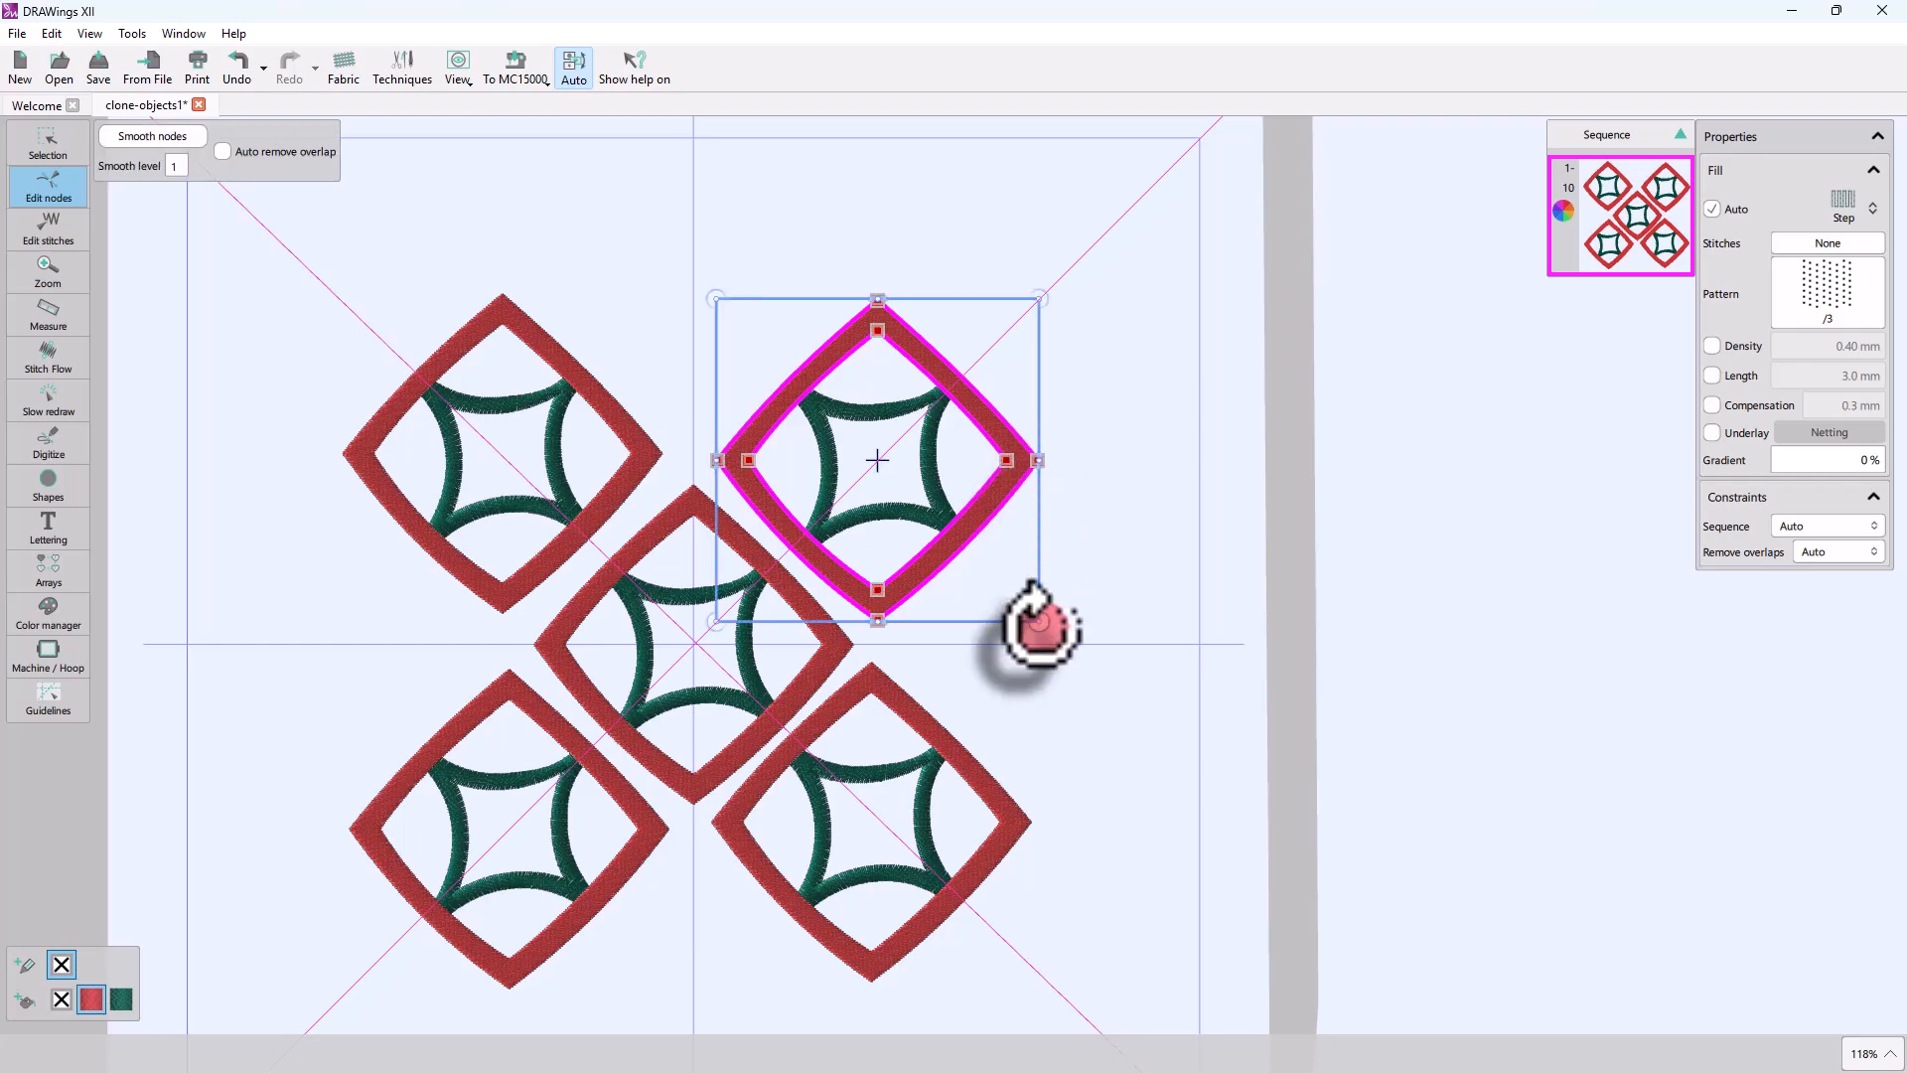
drag(1040, 625, 824, 678)
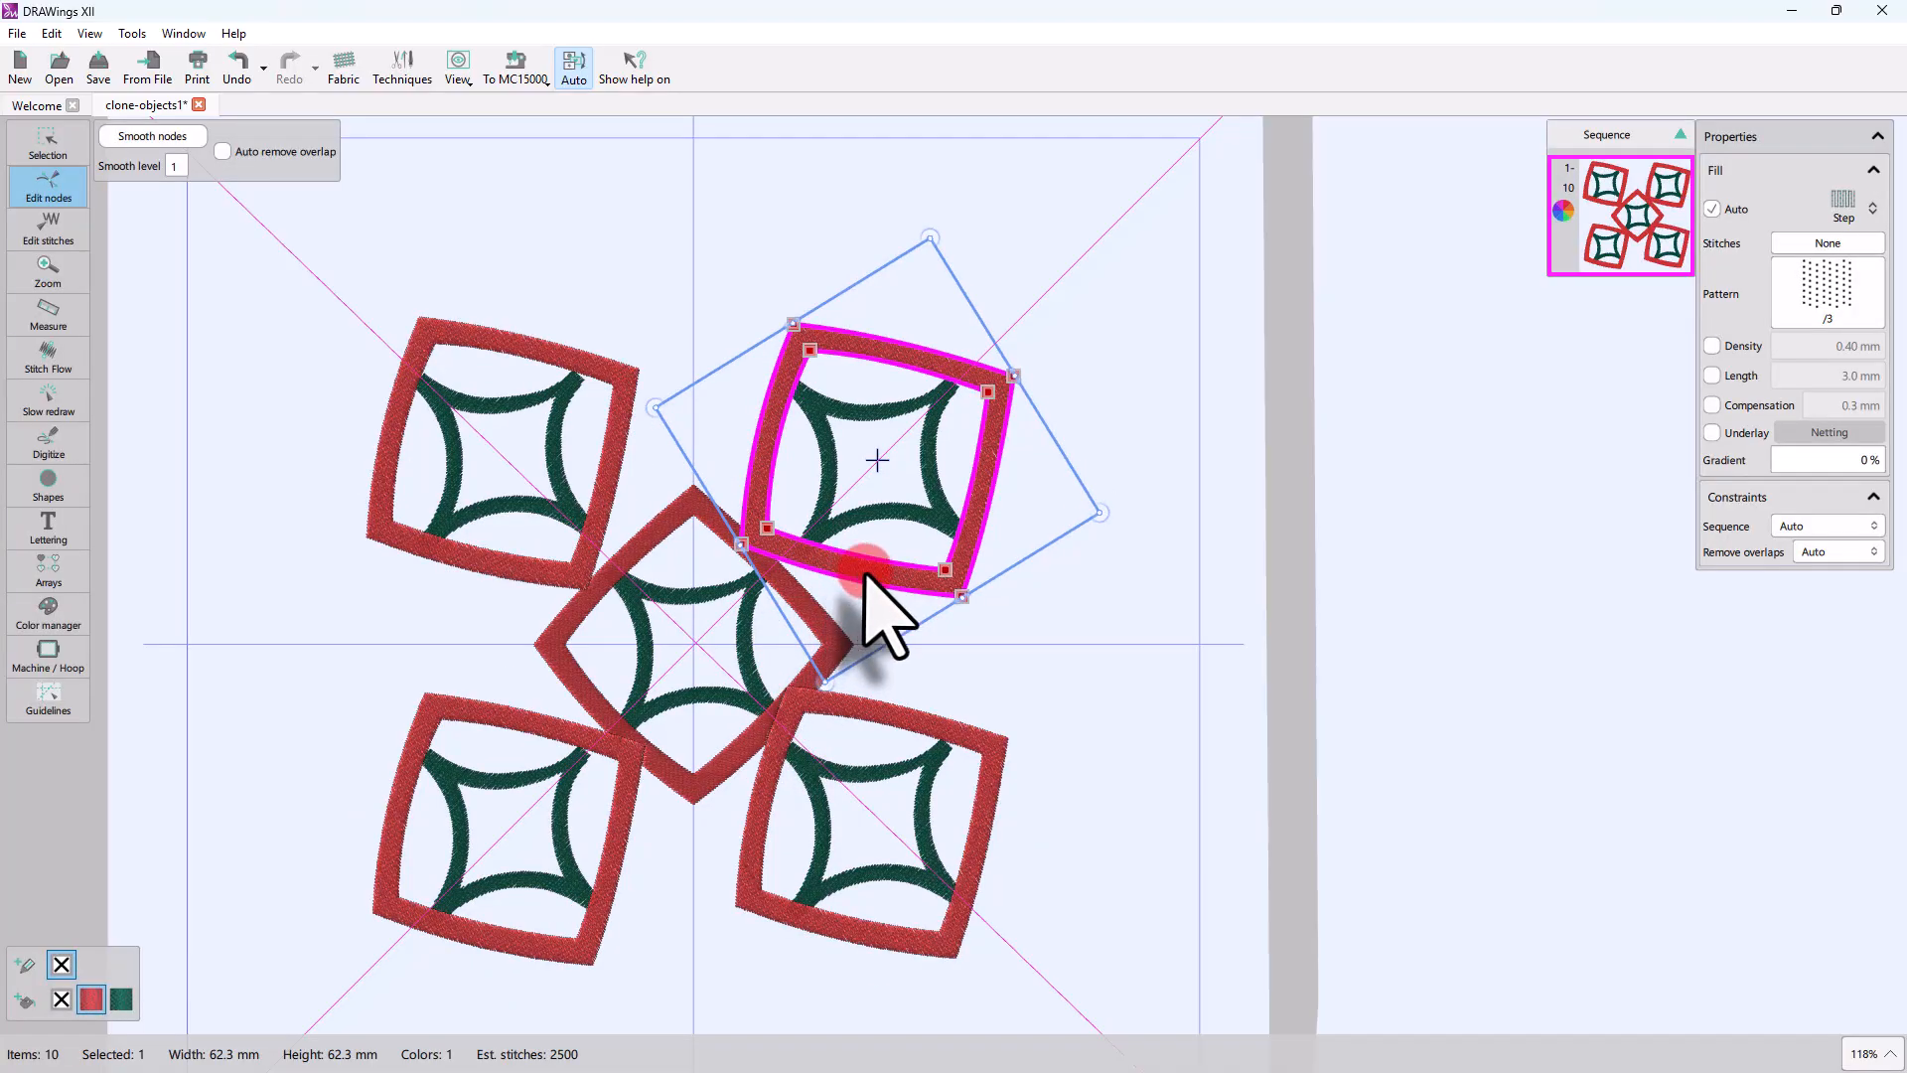